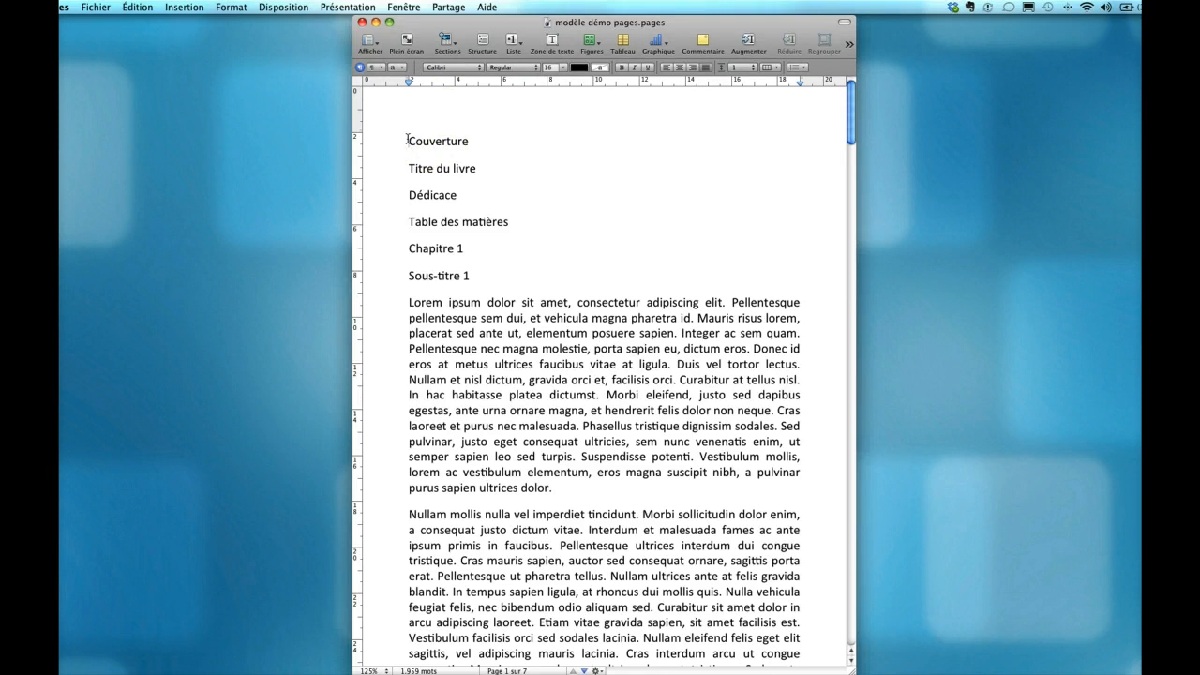
Insert the cover image "Cover – mes recettes vitalité.jpg" from the Desktop folder "Images de mon ebook" before the word "Couverture"
{"action": "left_click", "coordinate": [403, 142]}
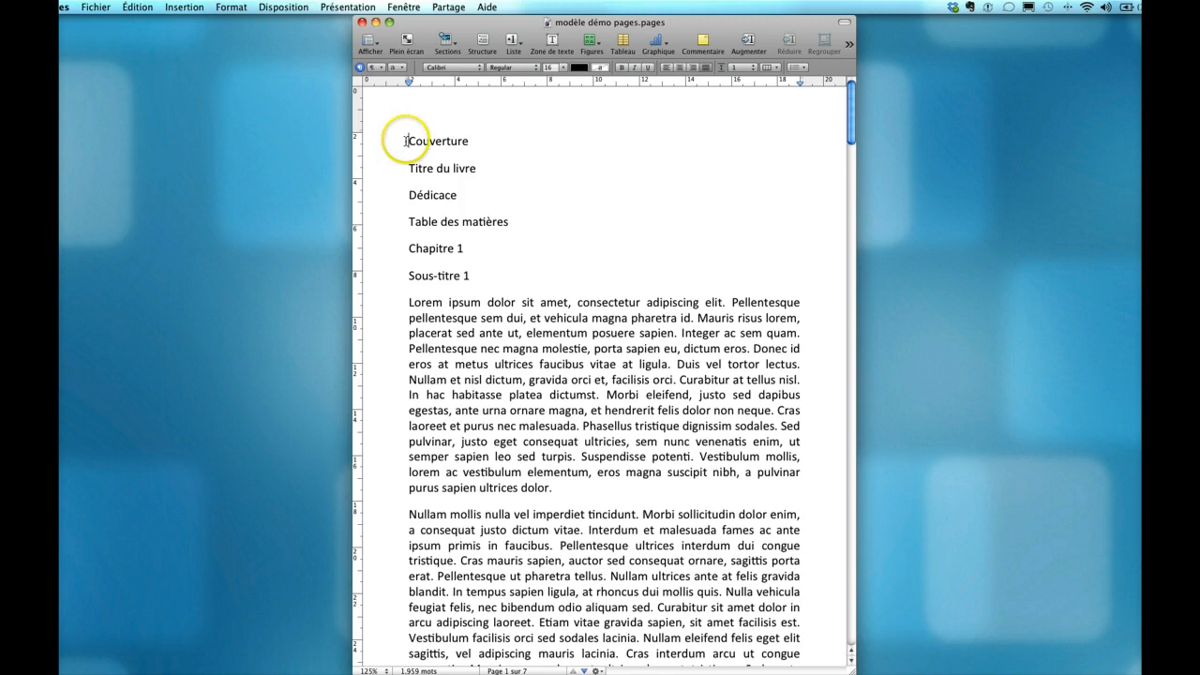
{"action": "left_click", "coordinate": [409, 140]}
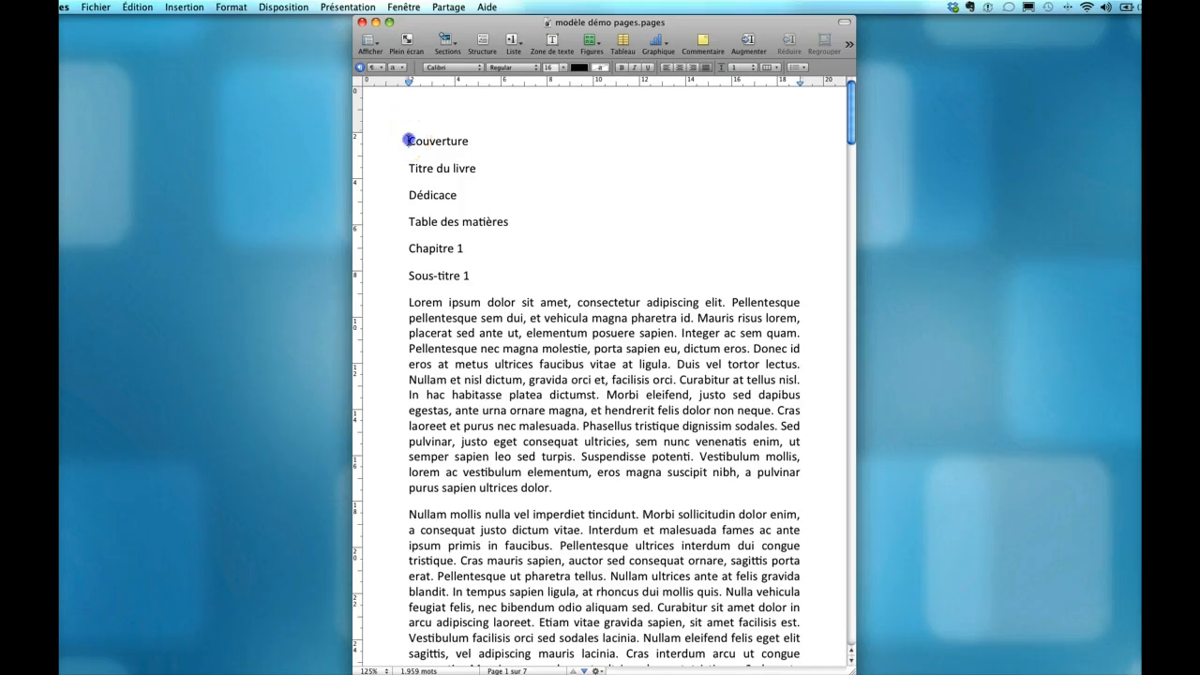
{"action": "left_click_drag", "start_coordinate": [418, 140], "coordinate": [472, 138]}
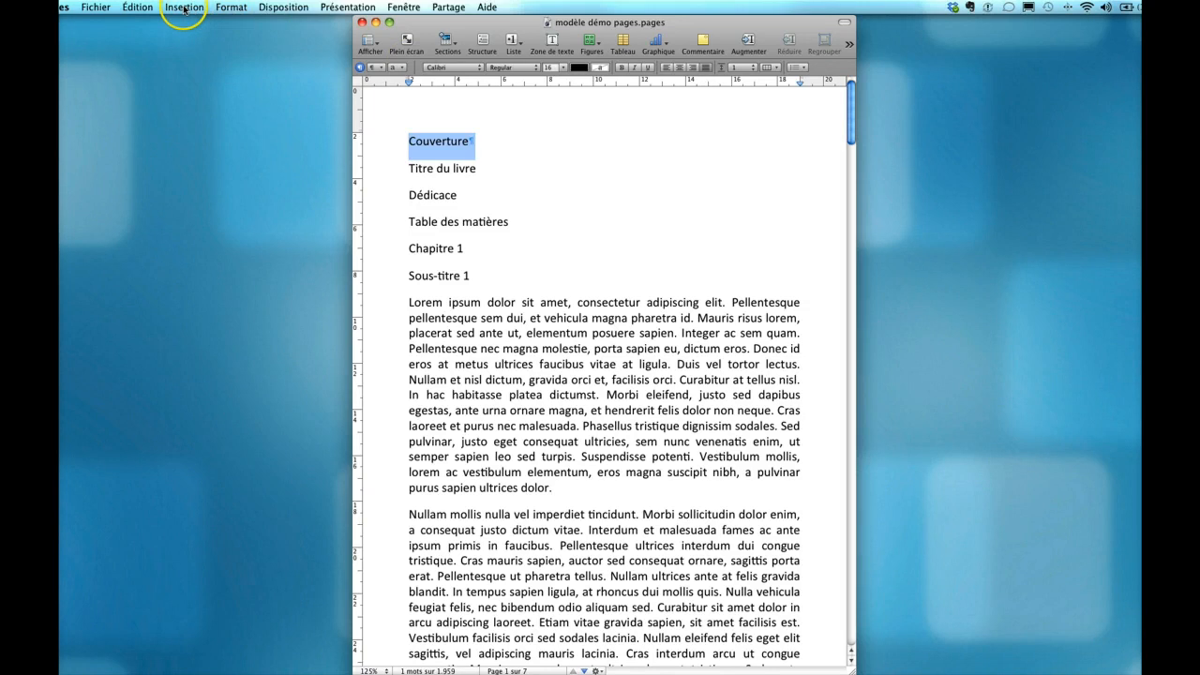
{"action": "left_click", "coordinate": [409, 138]}
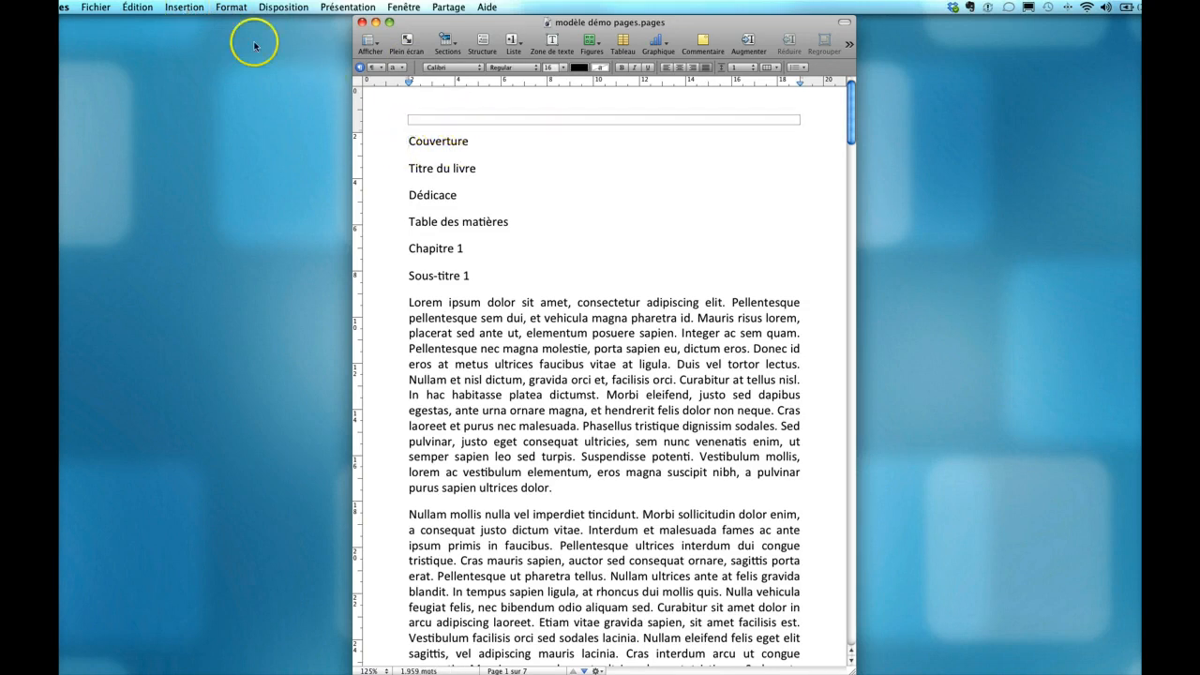
{"action": "left_click", "coordinate": [181, 9]}
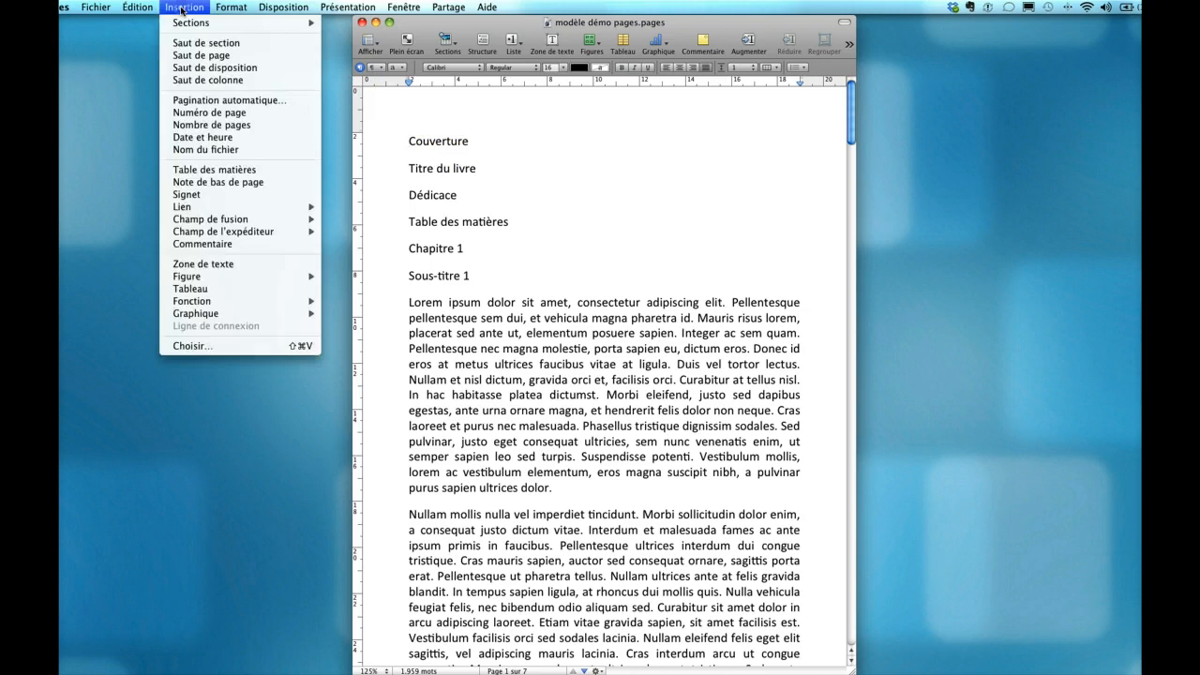
{"action": "left_click", "coordinate": [209, 347]}
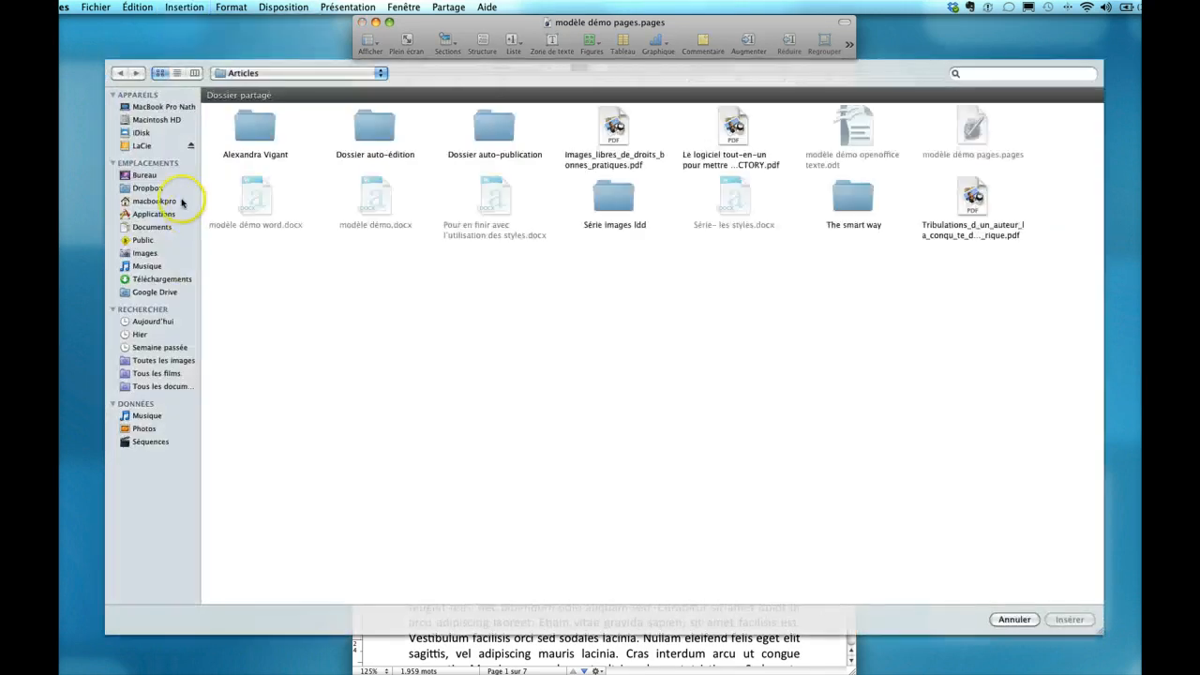
{"action": "left_click", "coordinate": [150, 205]}
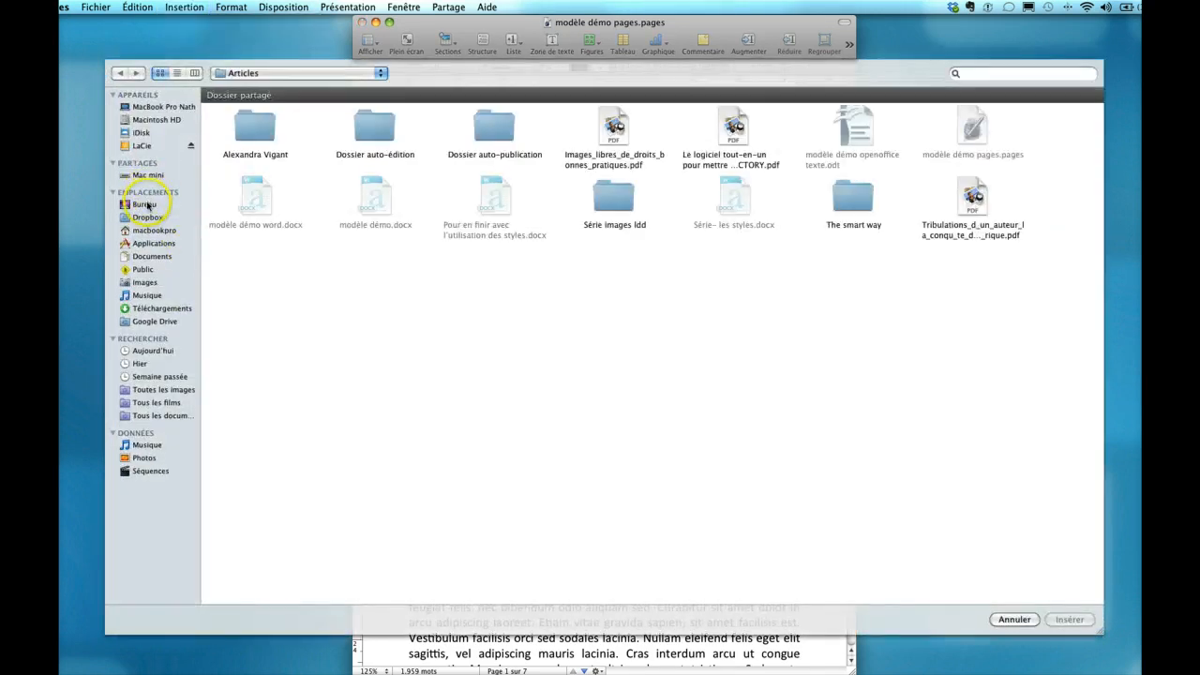
{"action": "left_click", "coordinate": [195, 73]}
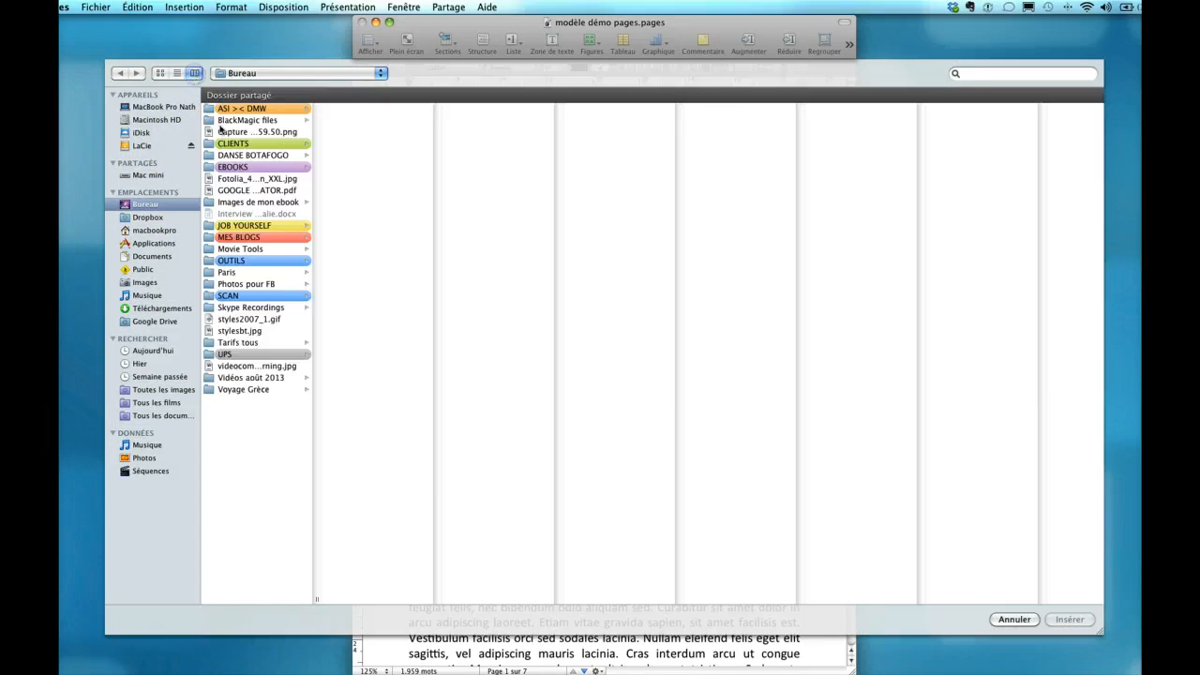
{"action": "left_click", "coordinate": [248, 202]}
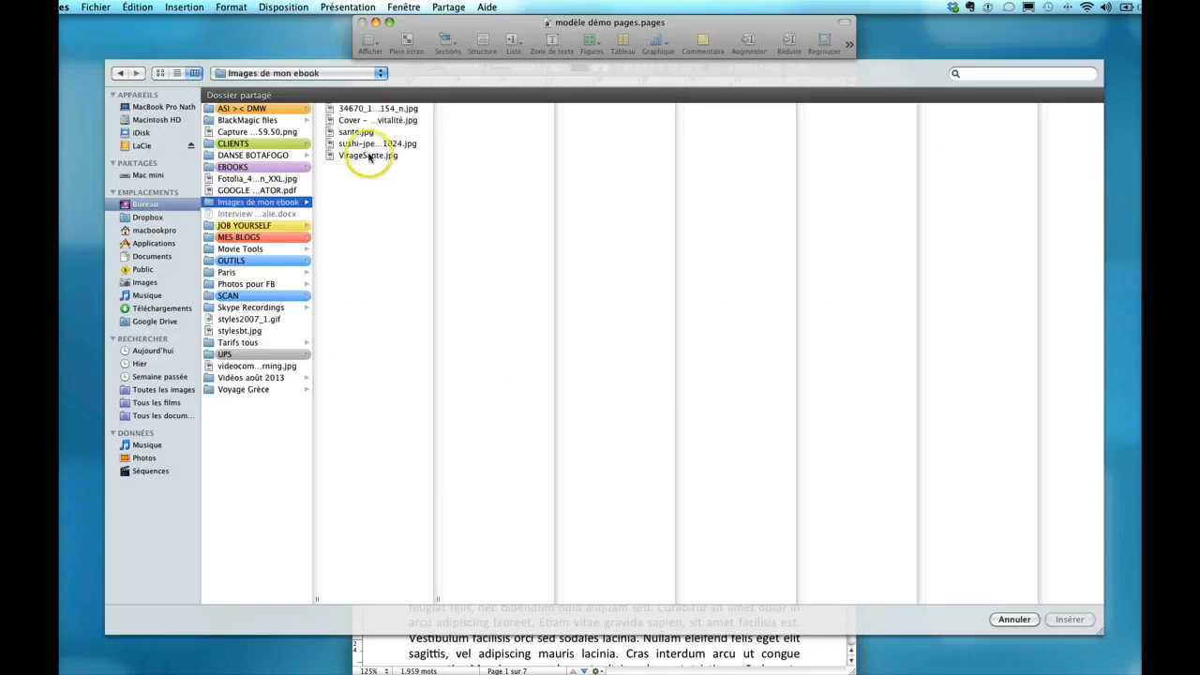
{"action": "left_click", "coordinate": [367, 120]}
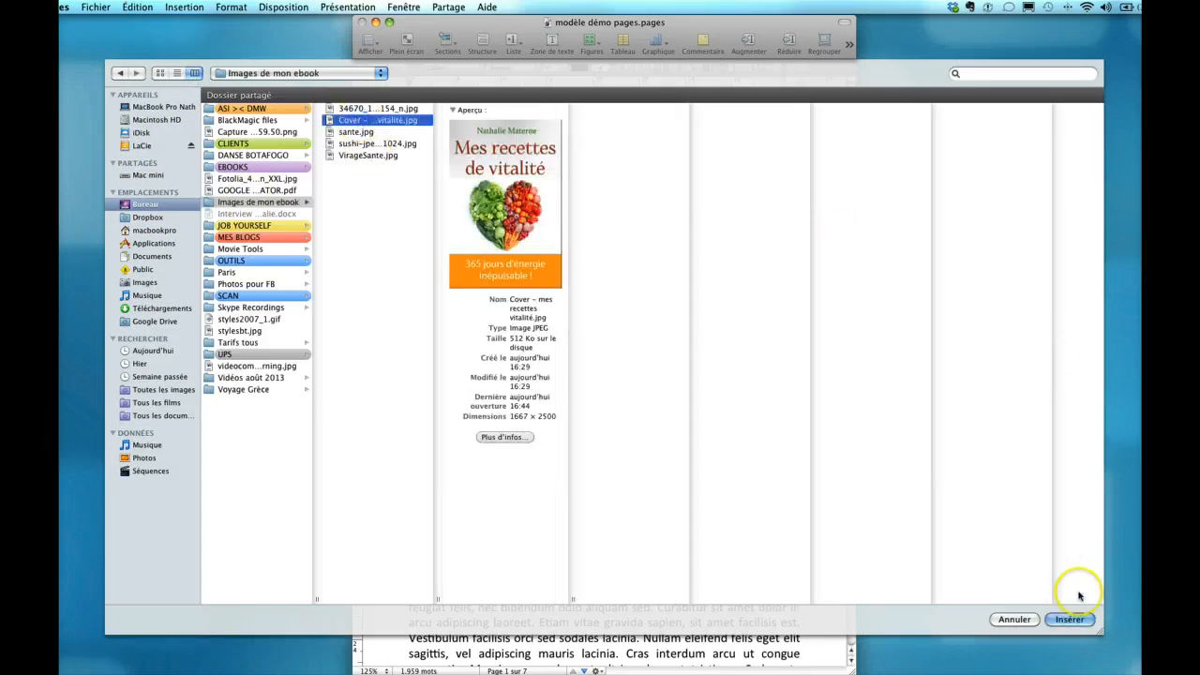
{"action": "left_click", "coordinate": [1070, 619]}
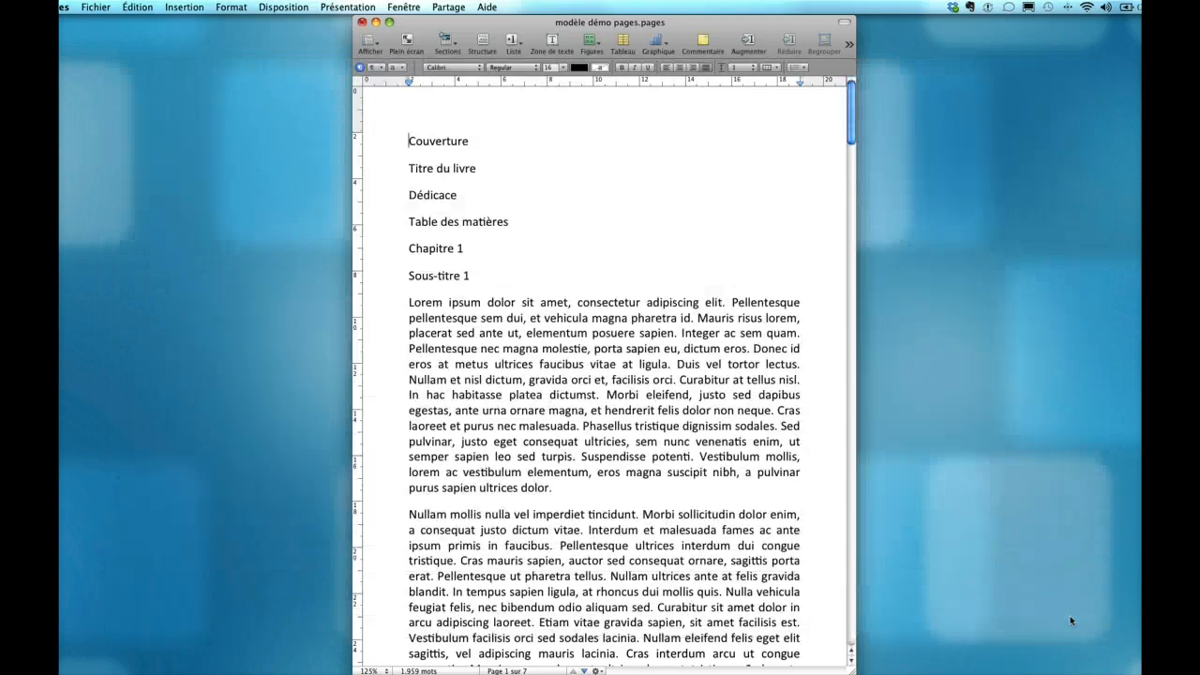
Set the cover image's placement to inline with the text (Alignement) and check how it fits on the first page
{"action": "left_click", "coordinate": [797, 408]}
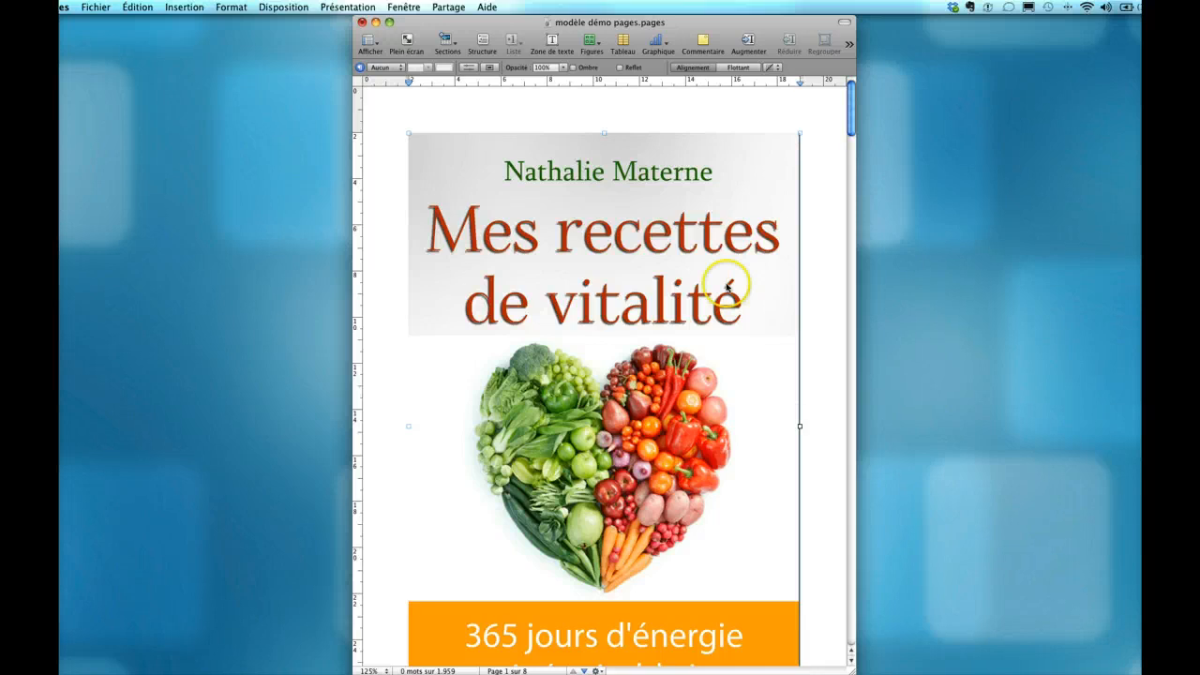
{"action": "left_click", "coordinate": [736, 67]}
{"action": "left_click", "coordinate": [695, 68]}
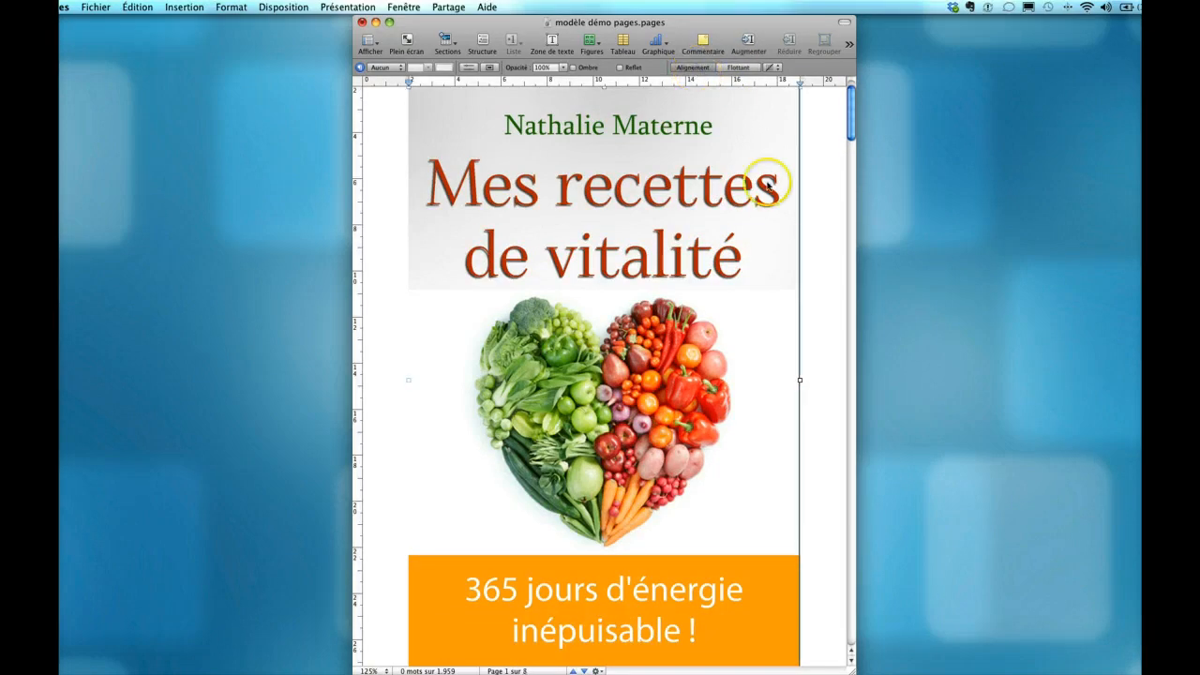
{"action": "scroll", "coordinate": [776, 207], "scroll_direction": "up", "scroll_amount": 3}
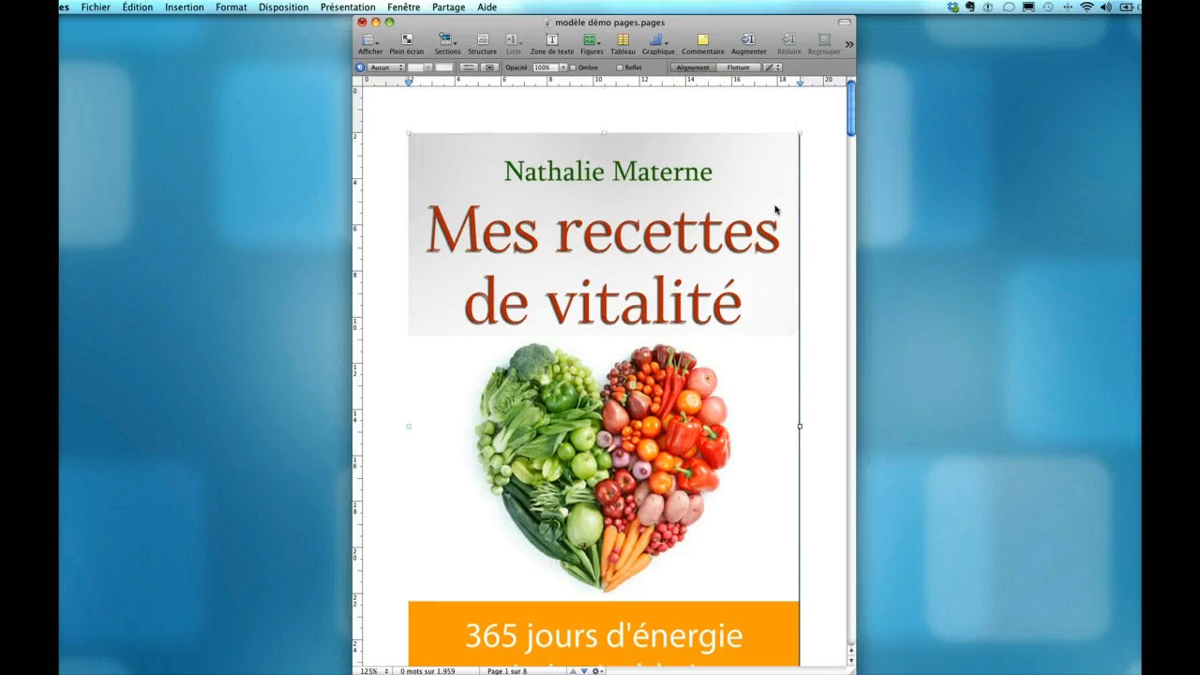
{"action": "scroll", "coordinate": [775, 208], "scroll_direction": "down", "scroll_amount": 6}
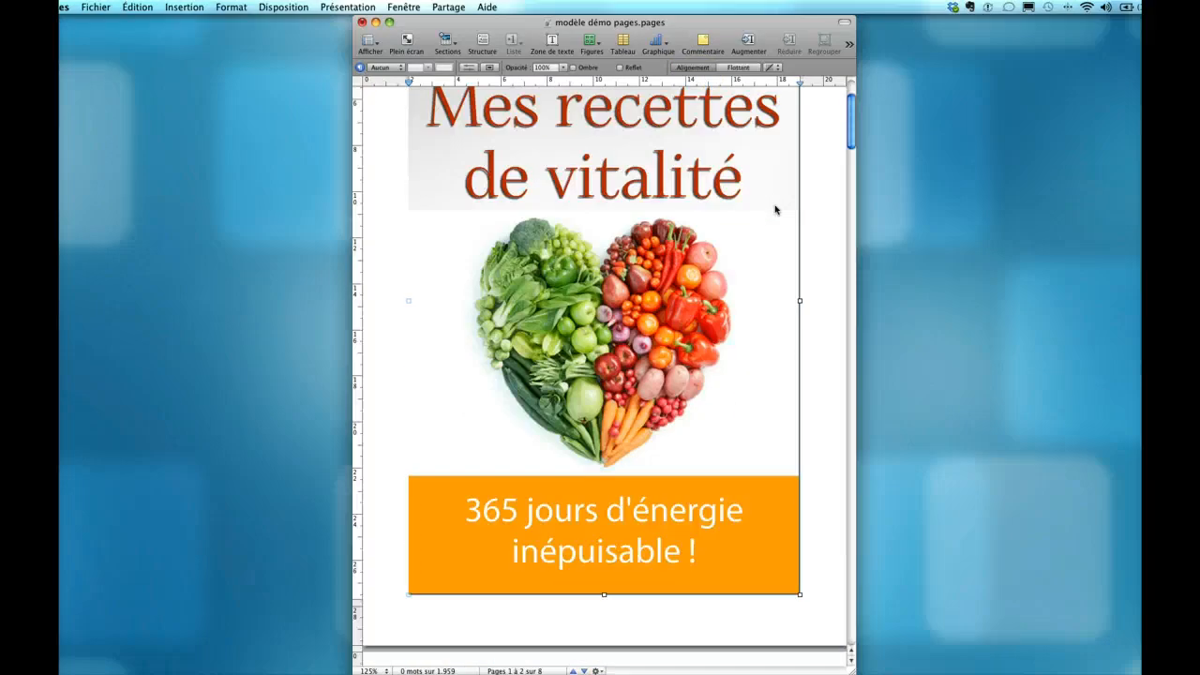
Insert a page break directly after the cover image
{"action": "left_click", "coordinate": [771, 241]}
{"action": "left_click", "coordinate": [803, 253]}
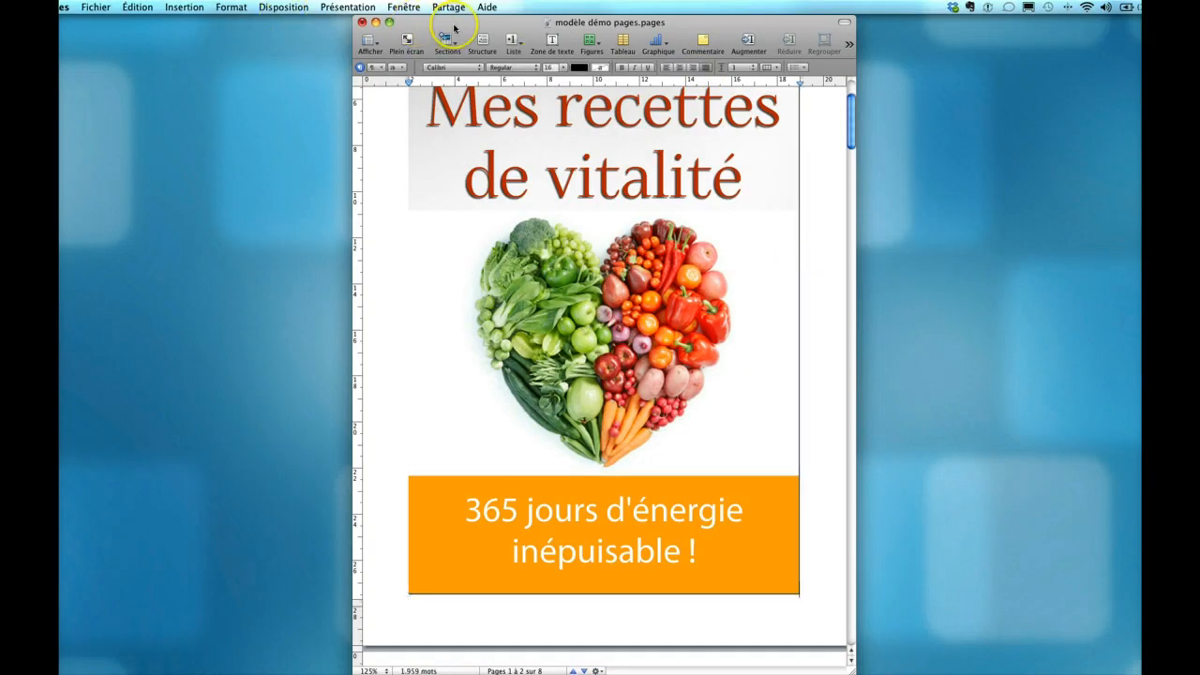
{"action": "left_click", "coordinate": [182, 8]}
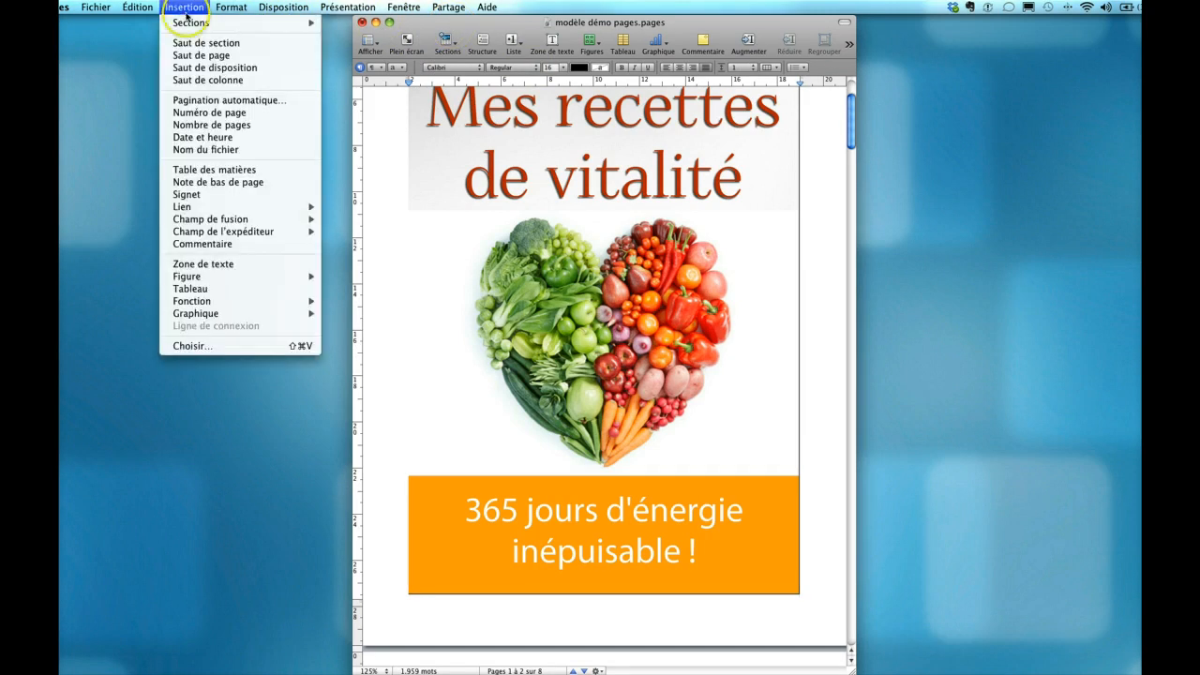
{"action": "left_click", "coordinate": [201, 55]}
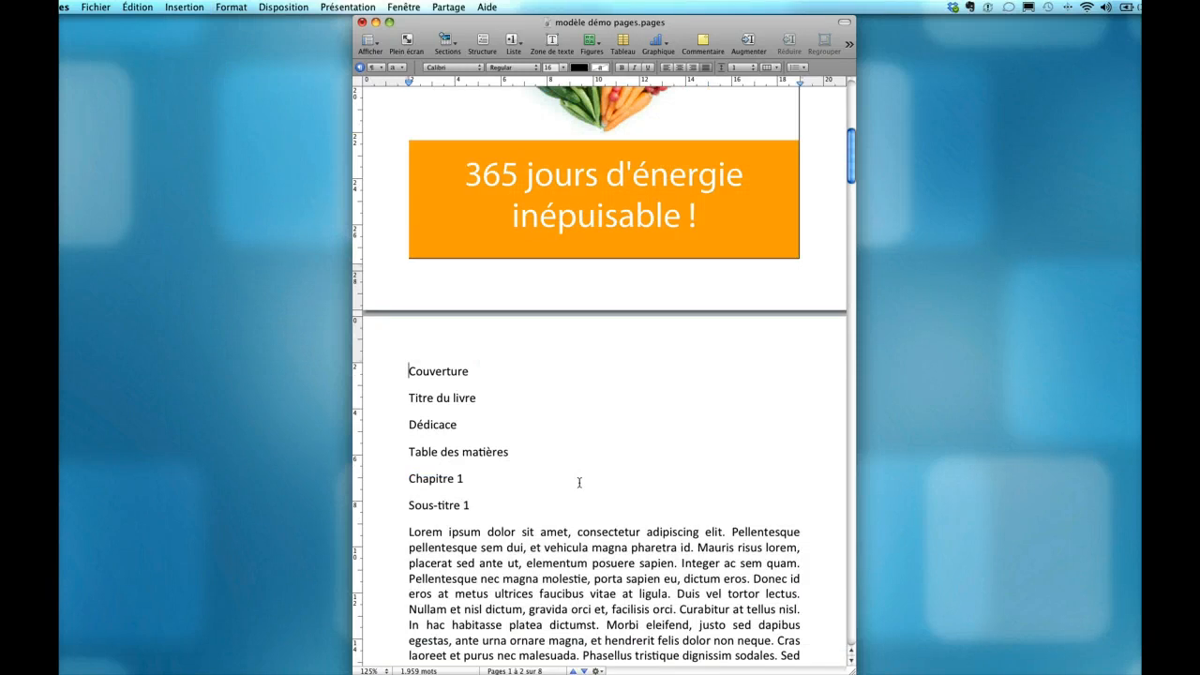
Delete the "Couverture" line and add a "Nom auteur" line below "Titre du livre"
{"action": "left_click_drag", "start_coordinate": [403, 371], "coordinate": [495, 375]}
{"action": "key", "text": "Delete"}
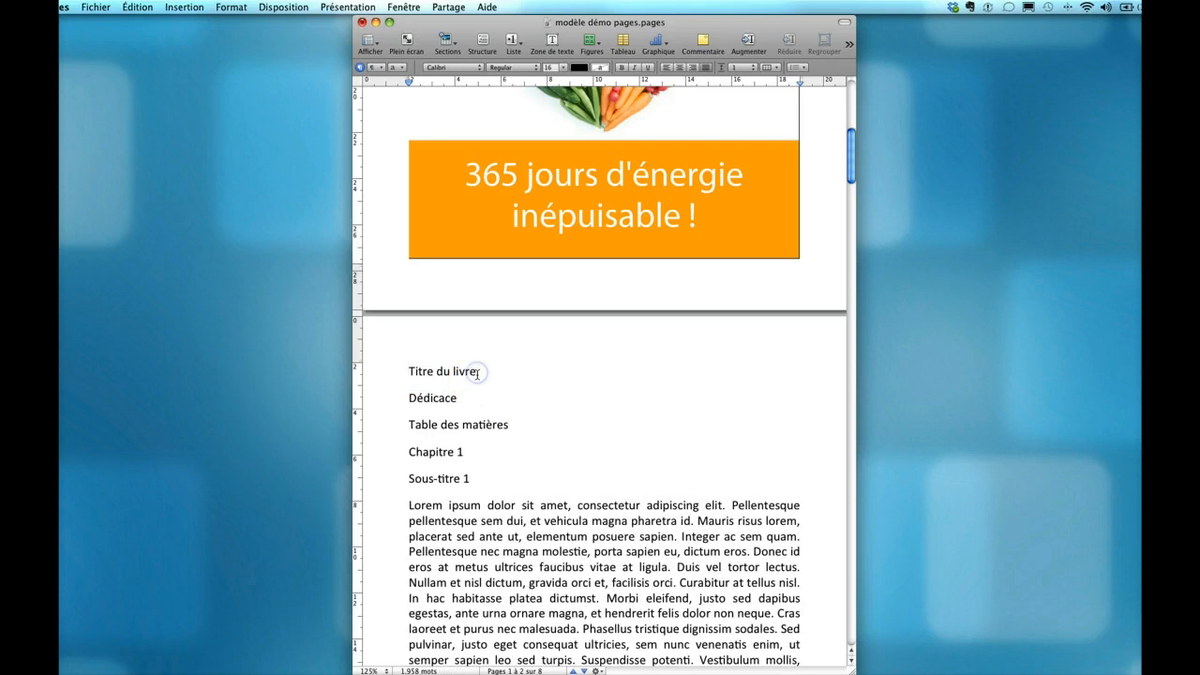
{"action": "left_click", "coordinate": [477, 373]}
{"action": "key", "text": "Return"}
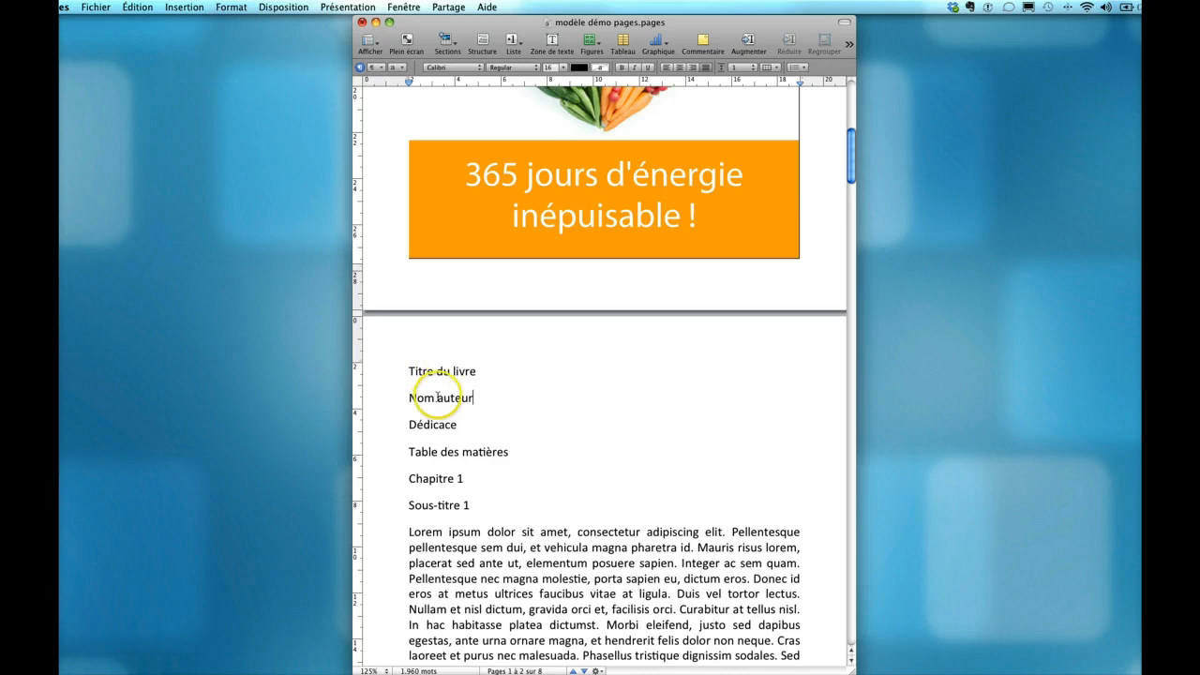
Insert a page break after "Nom auteur" and remove the empty line above "Dédicace"
{"action": "left_click", "coordinate": [178, 8]}
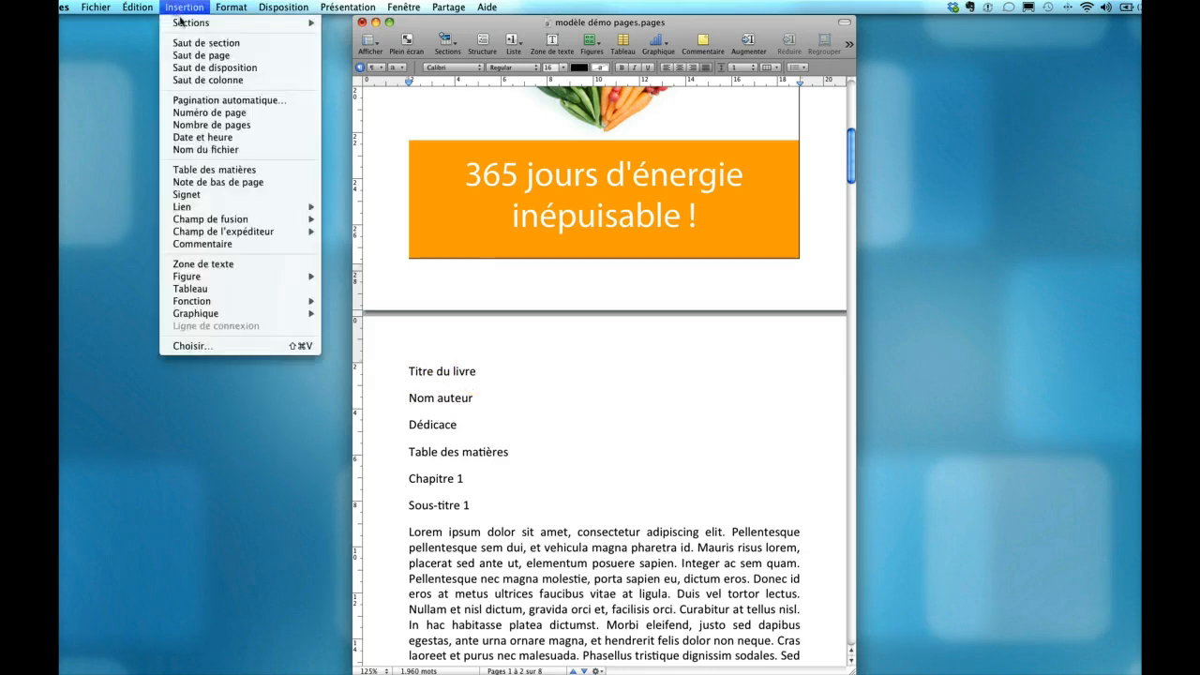
{"action": "left_click", "coordinate": [184, 56]}
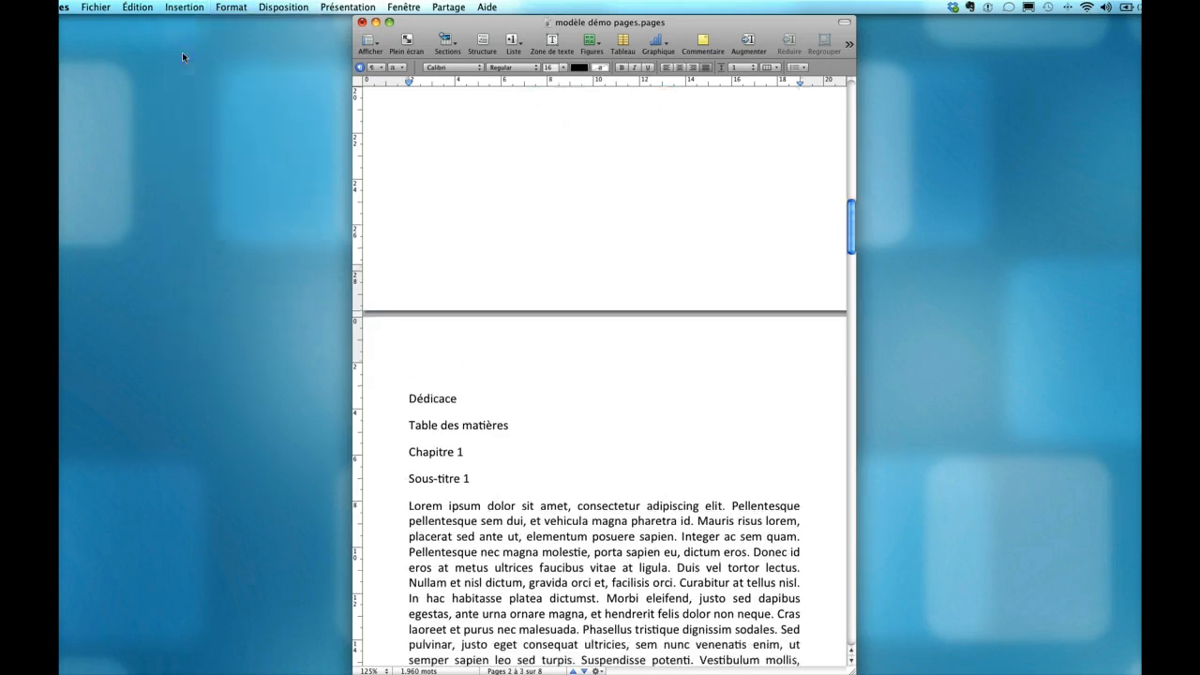
{"action": "scroll", "coordinate": [580, 316], "scroll_direction": "up", "scroll_amount": 15}
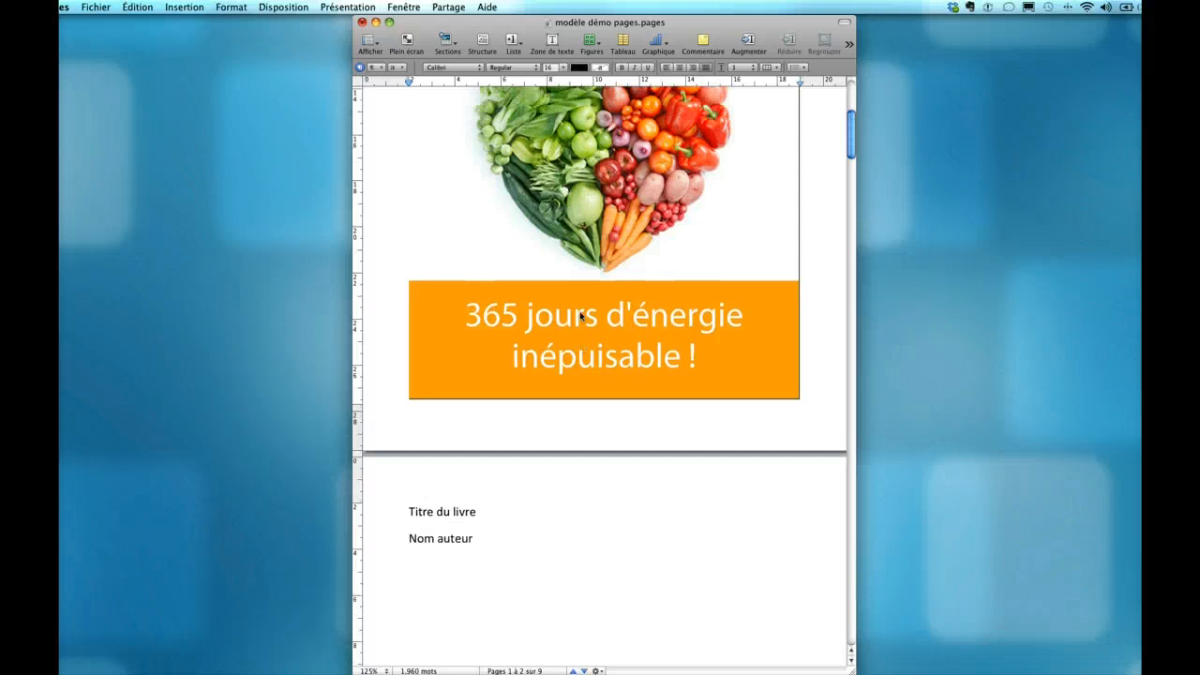
{"action": "scroll", "coordinate": [579, 316], "scroll_direction": "down", "scroll_amount": 5}
{"action": "scroll", "coordinate": [580, 316], "scroll_direction": "down", "scroll_amount": 5}
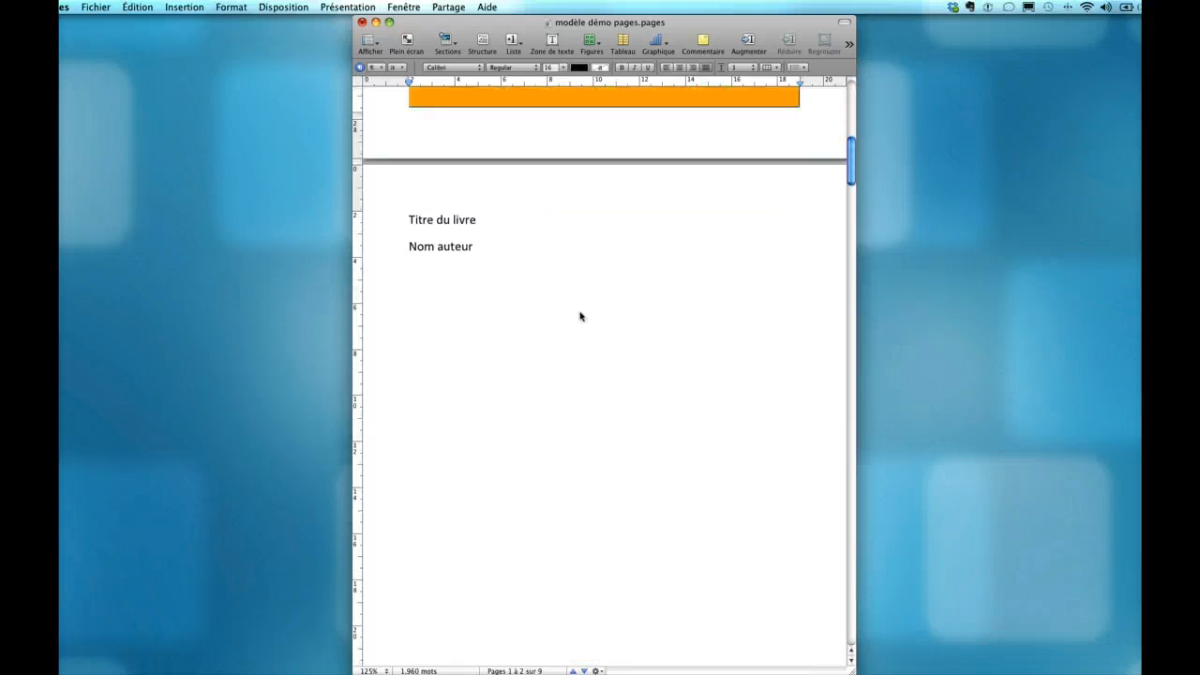
{"action": "scroll", "coordinate": [579, 316], "scroll_direction": "down", "scroll_amount": 12}
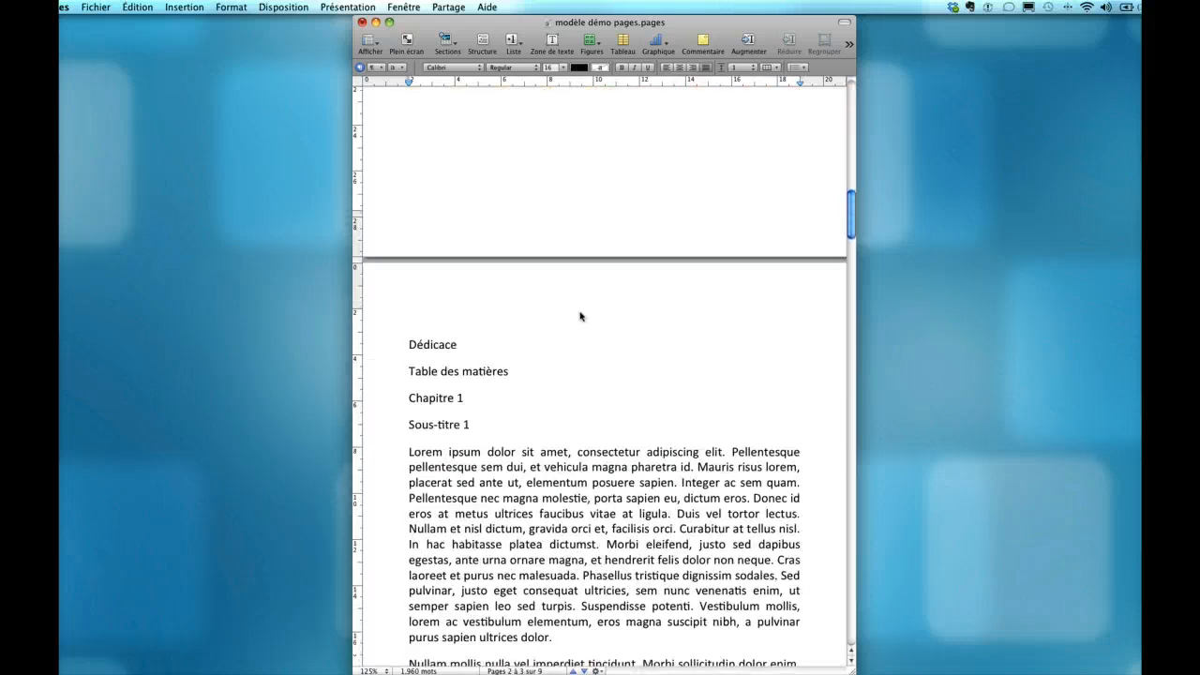
{"action": "scroll", "coordinate": [579, 316], "scroll_direction": "down", "scroll_amount": 2}
{"action": "left_click", "coordinate": [410, 246]}
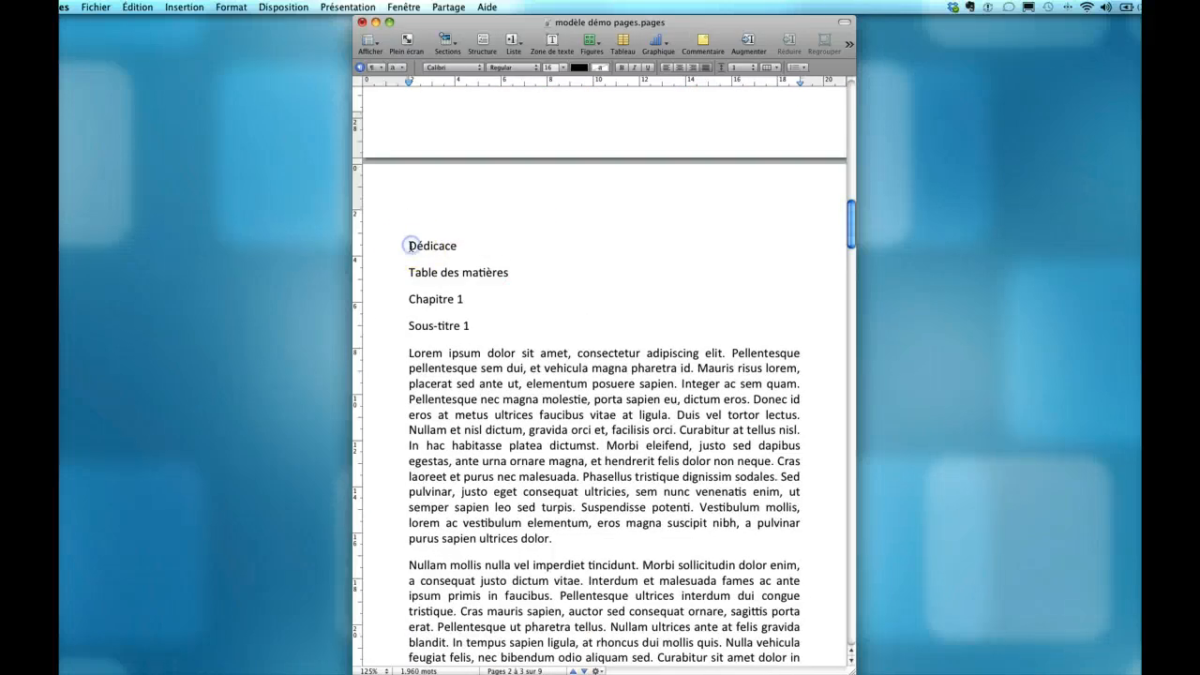
{"action": "scroll", "coordinate": [410, 246], "scroll_direction": "down", "scroll_amount": 1}
Insert a page break after "Dédicace" and remove the empty line above "Table des matières"
{"action": "left_click", "coordinate": [466, 218]}
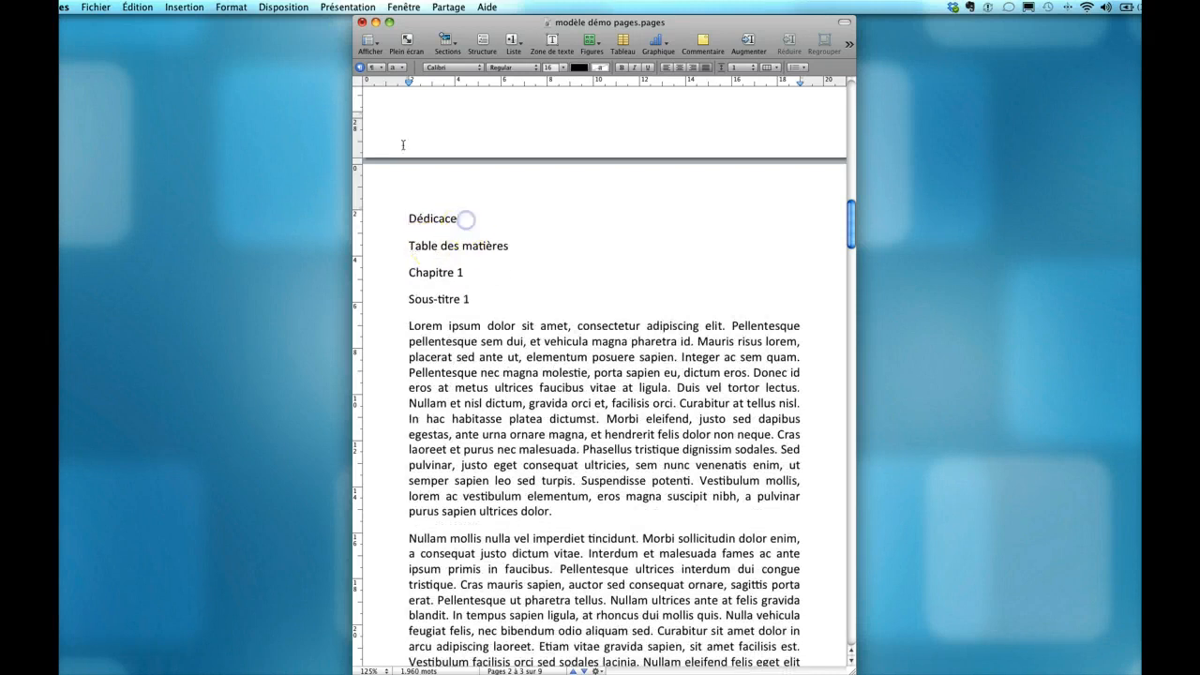
{"action": "left_click", "coordinate": [184, 8]}
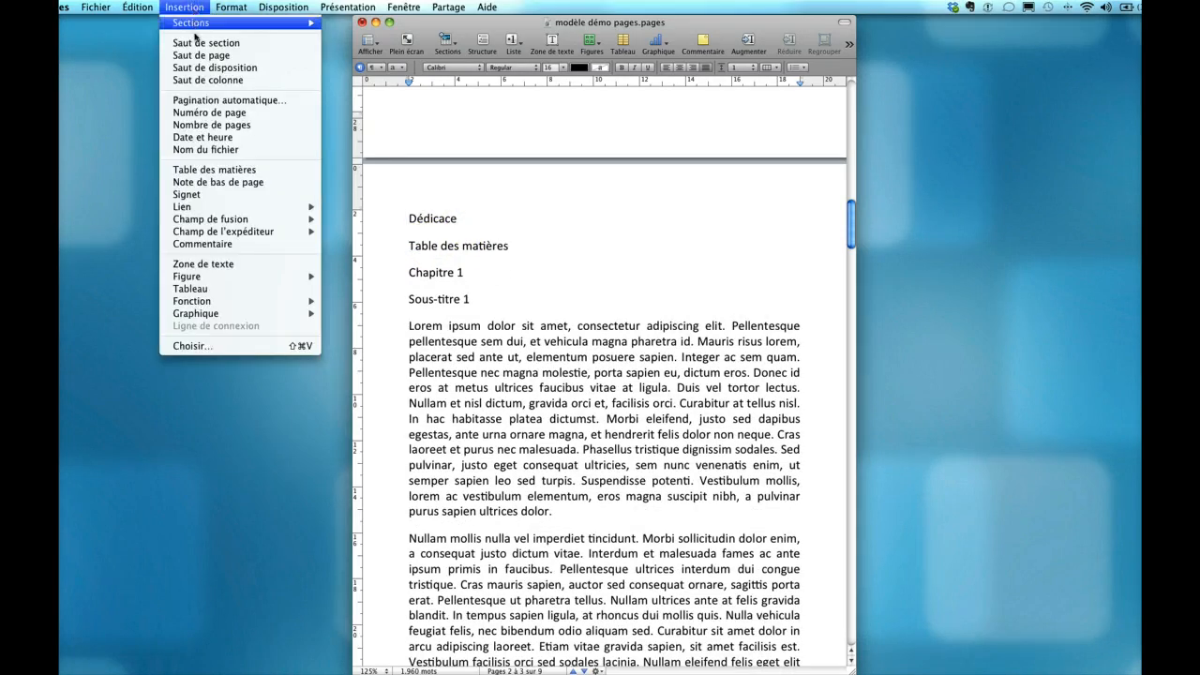
{"action": "left_click", "coordinate": [196, 55]}
{"action": "left_click", "coordinate": [412, 375]}
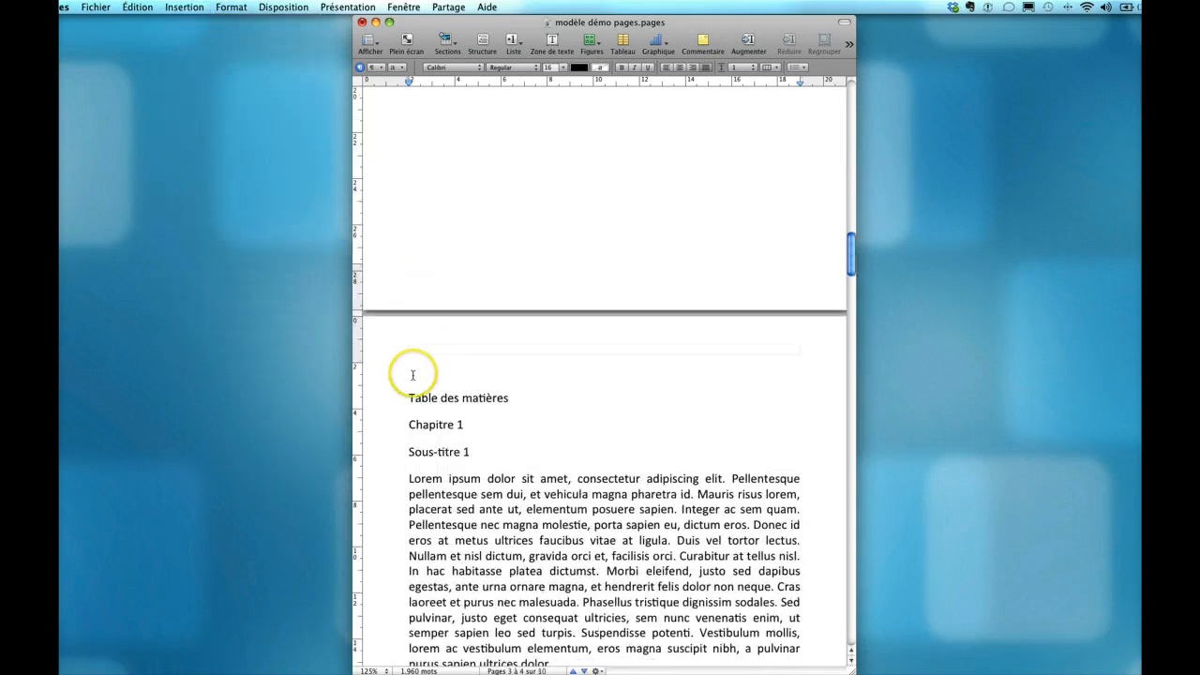
{"action": "left_click", "coordinate": [410, 398]}
{"action": "key", "text": "BackSpace"}
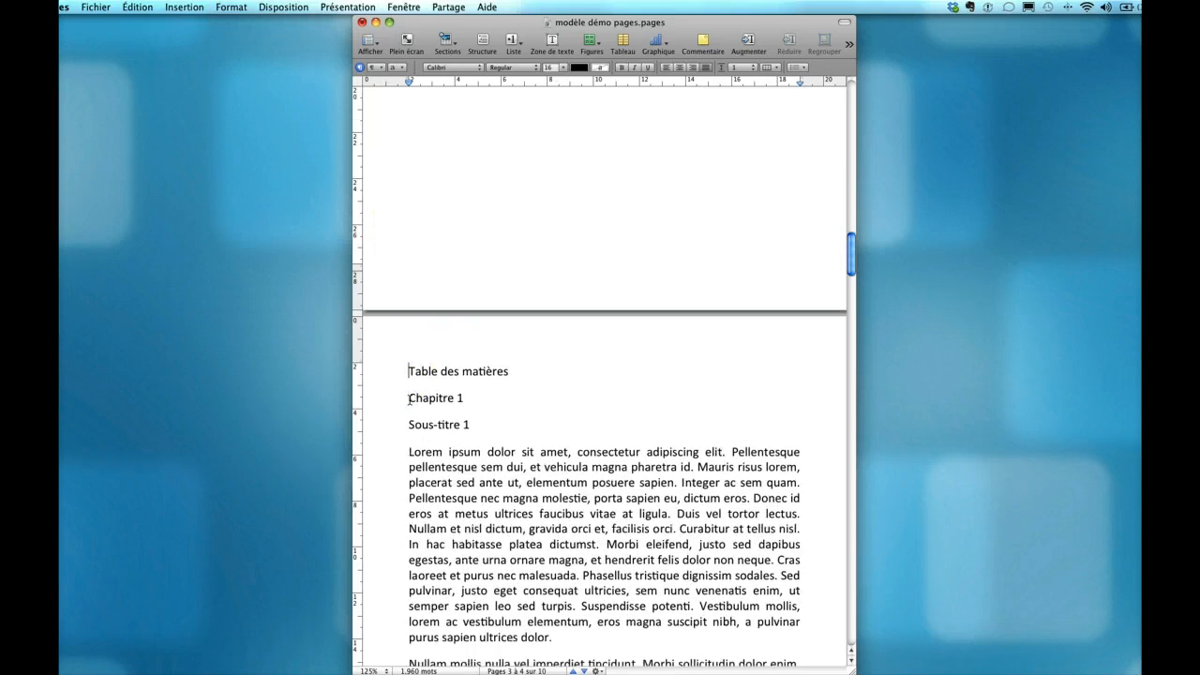
Insert a page break after "Table des matières" and remove the empty line above "Chapitre 1"
{"action": "left_click", "coordinate": [525, 368]}
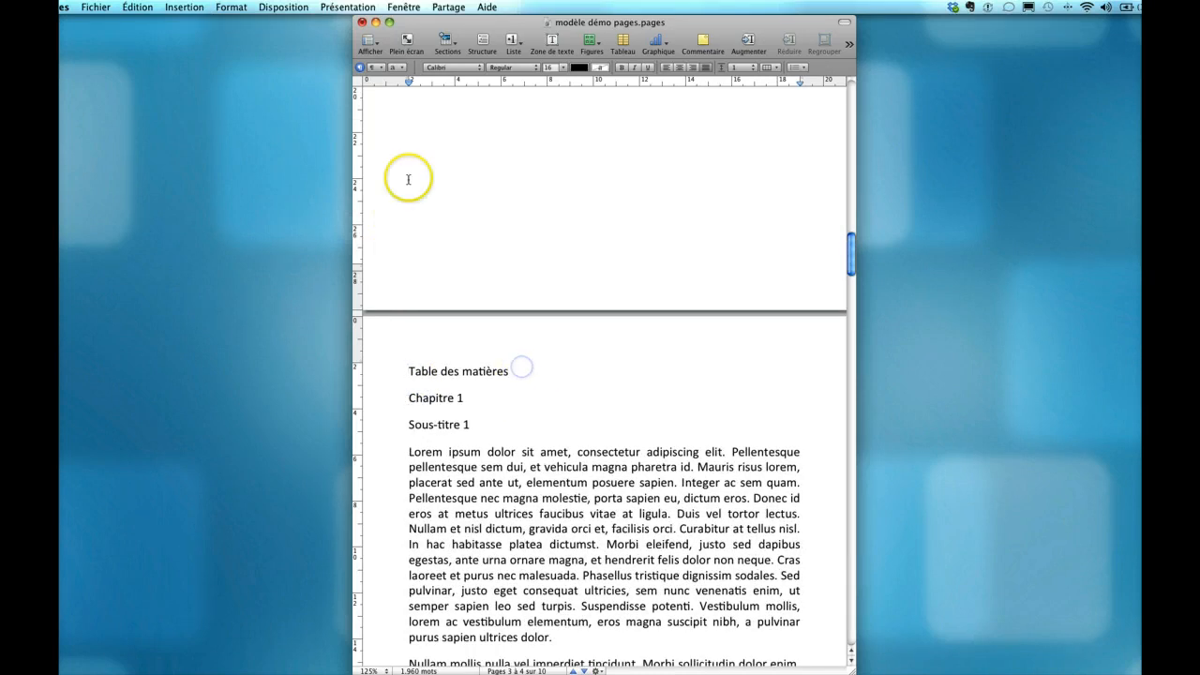
{"action": "left_click", "coordinate": [185, 7]}
{"action": "left_click", "coordinate": [192, 55]}
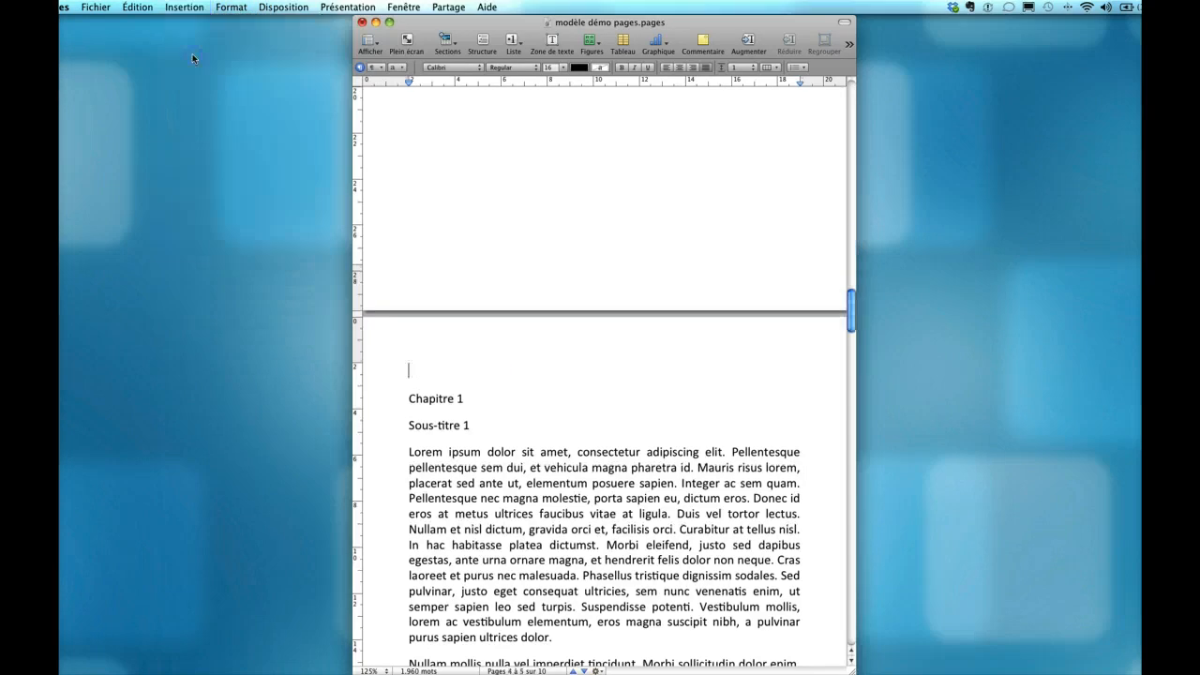
{"action": "left_click", "coordinate": [409, 398]}
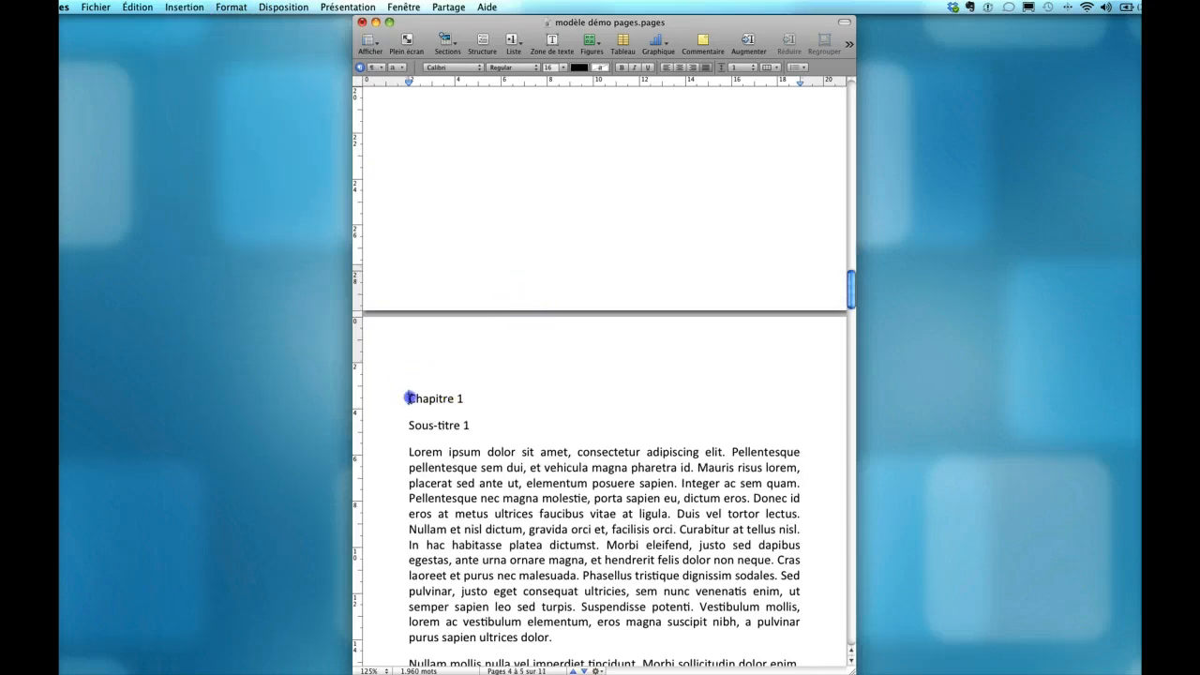
{"action": "key", "text": "BackSpace"}
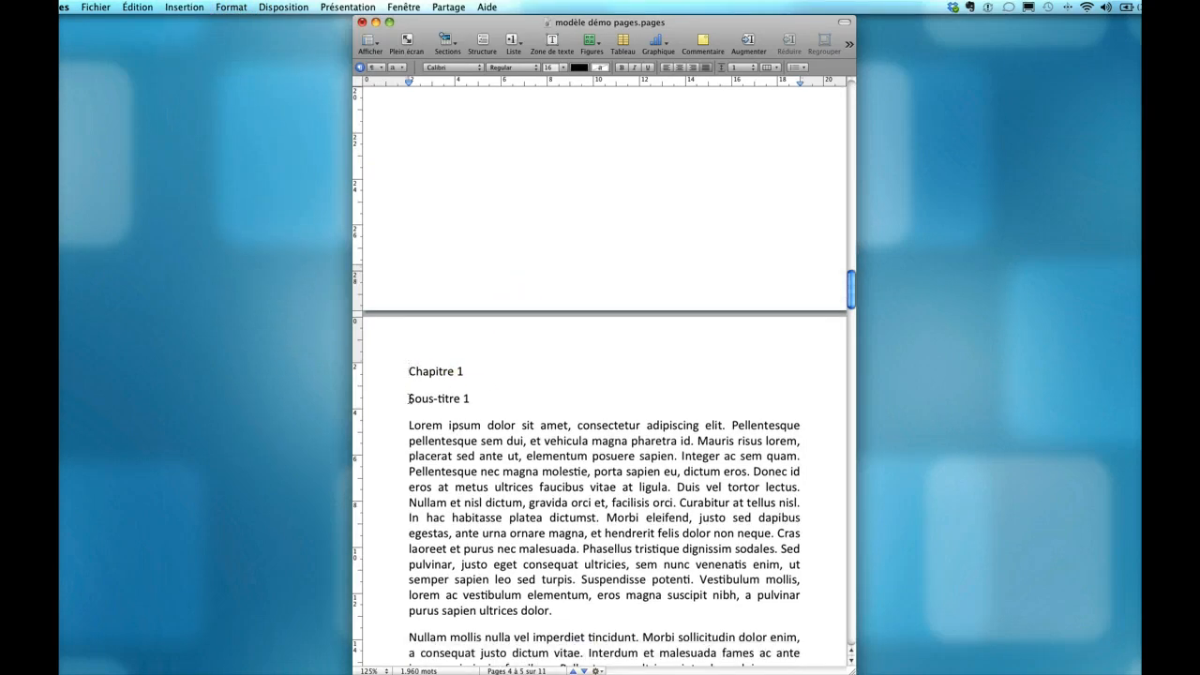
Insert a page break before the "Chapitre 2" heading so the chapter starts on a new page
{"action": "left_click", "coordinate": [480, 402]}
{"action": "scroll", "coordinate": [481, 402], "scroll_direction": "down", "scroll_amount": 7}
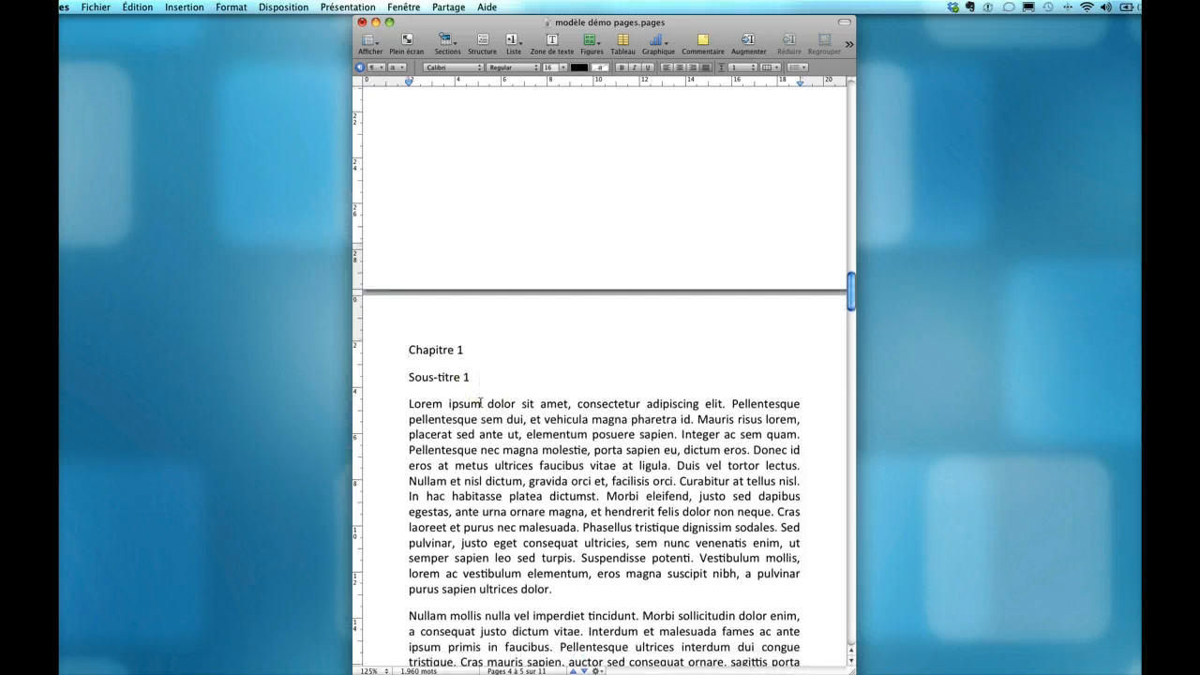
{"action": "scroll", "coordinate": [481, 402], "scroll_direction": "down", "scroll_amount": 15}
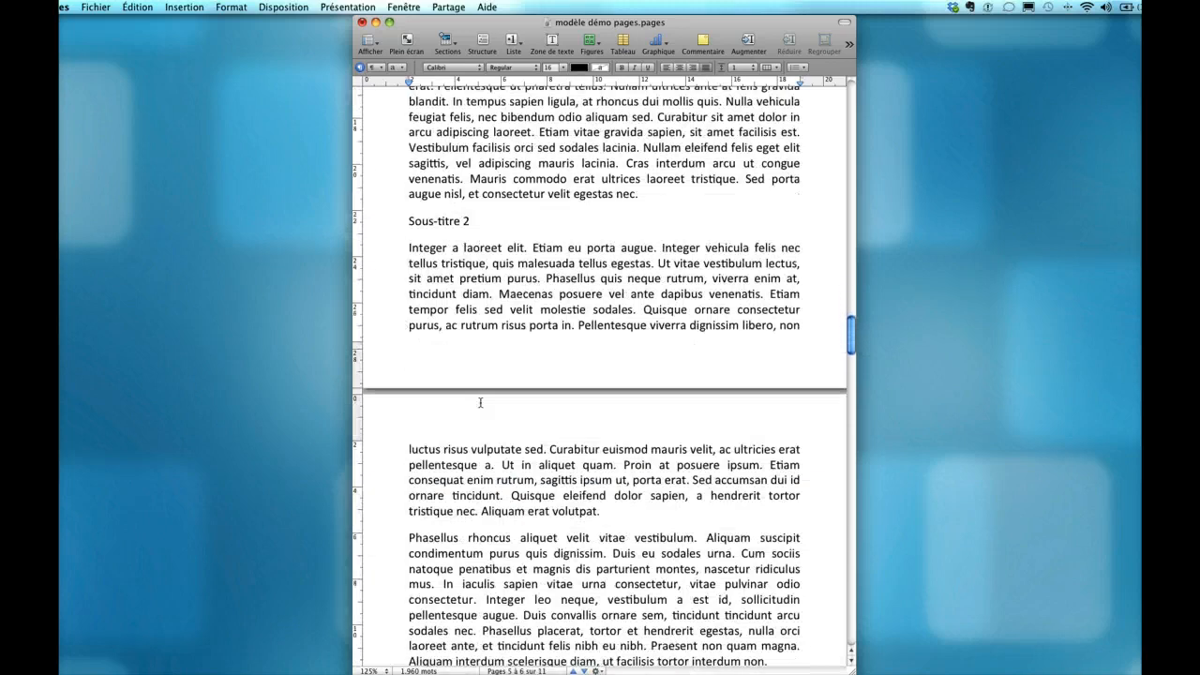
{"action": "scroll", "coordinate": [480, 403], "scroll_direction": "down", "scroll_amount": 18}
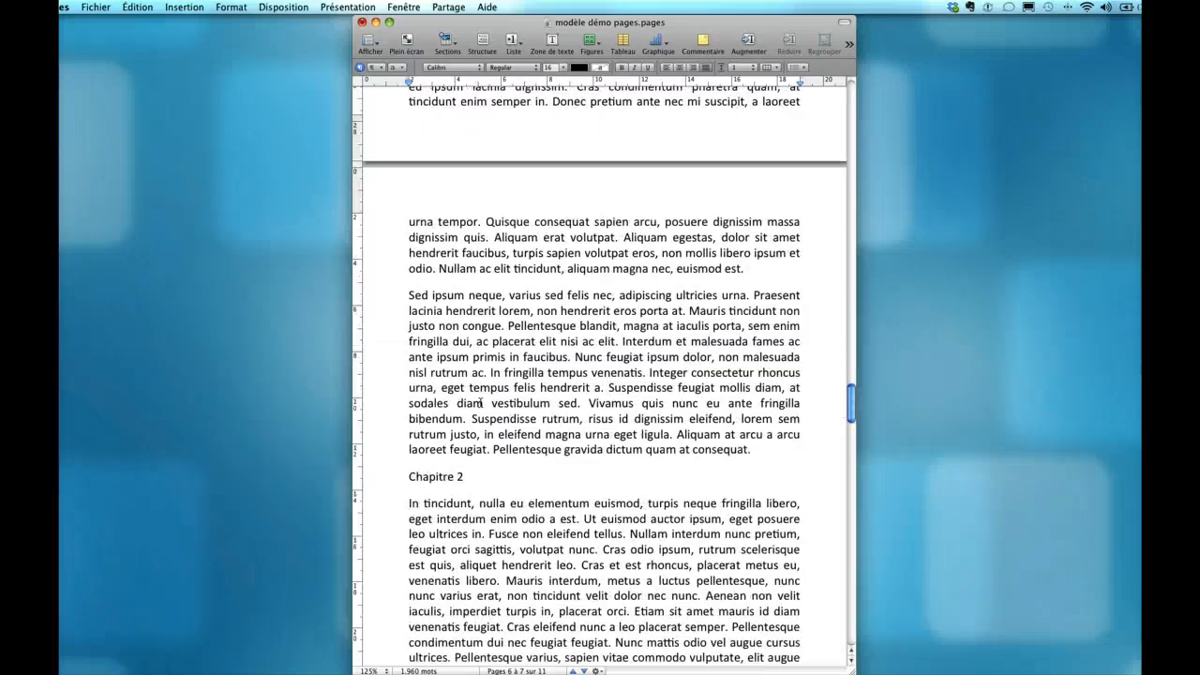
{"action": "left_click", "coordinate": [407, 210]}
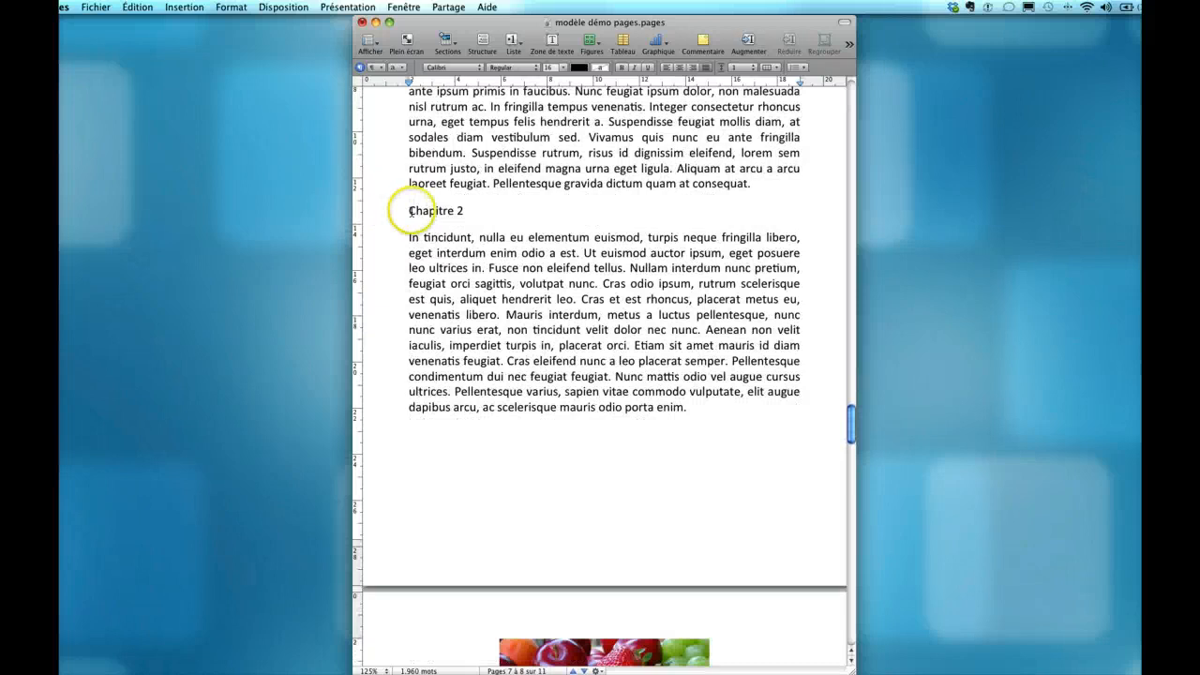
{"action": "left_click", "coordinate": [203, 15]}
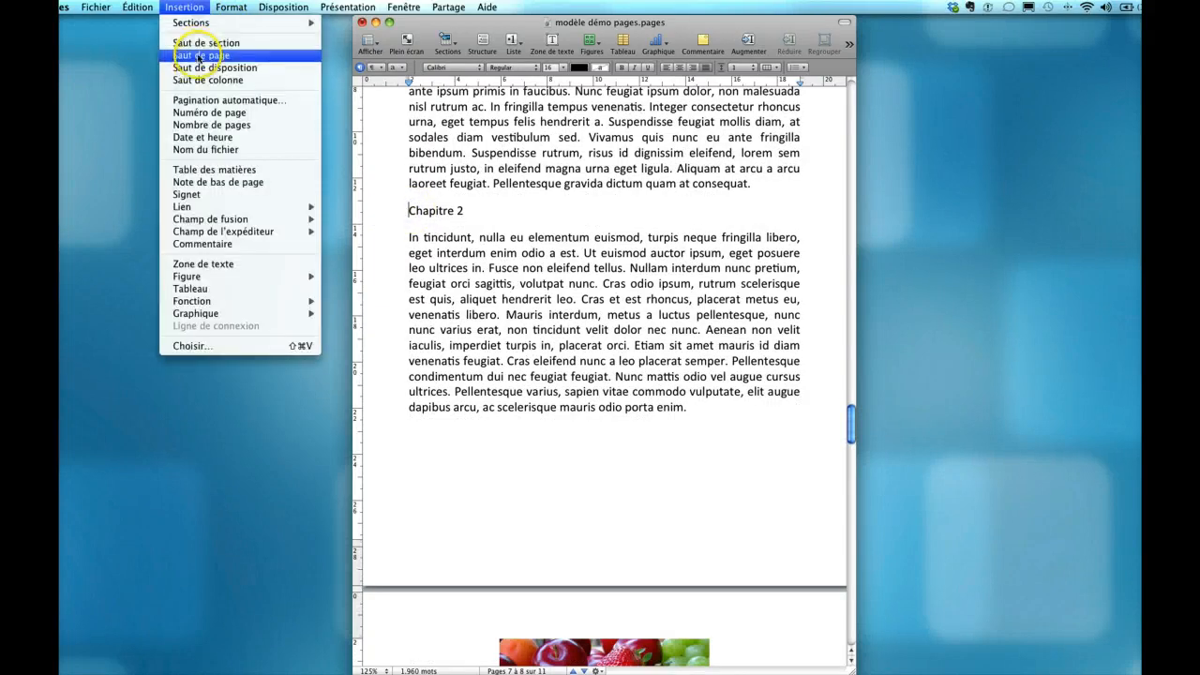
{"action": "left_click", "coordinate": [199, 54]}
Insert a page break before the "Chapitre 3" heading so the chapter starts on a new page
{"action": "scroll", "coordinate": [466, 202], "scroll_direction": "down", "scroll_amount": 10}
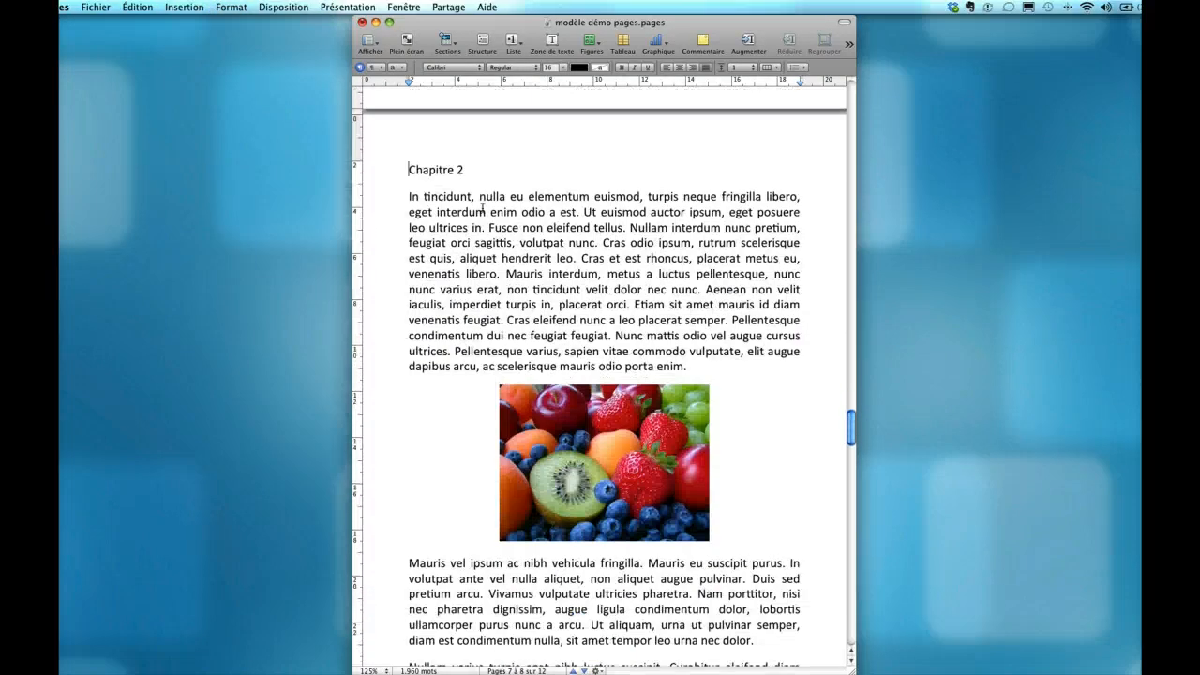
{"action": "scroll", "coordinate": [482, 208], "scroll_direction": "down", "scroll_amount": 16}
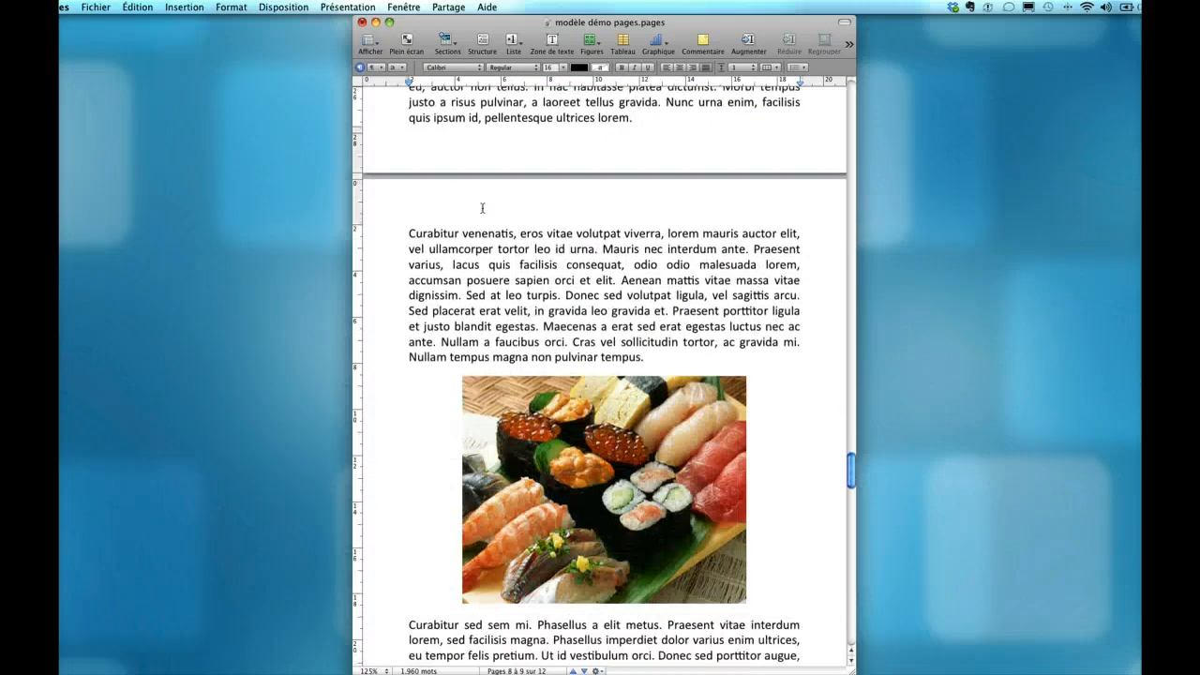
{"action": "scroll", "coordinate": [484, 207], "scroll_direction": "down", "scroll_amount": 10}
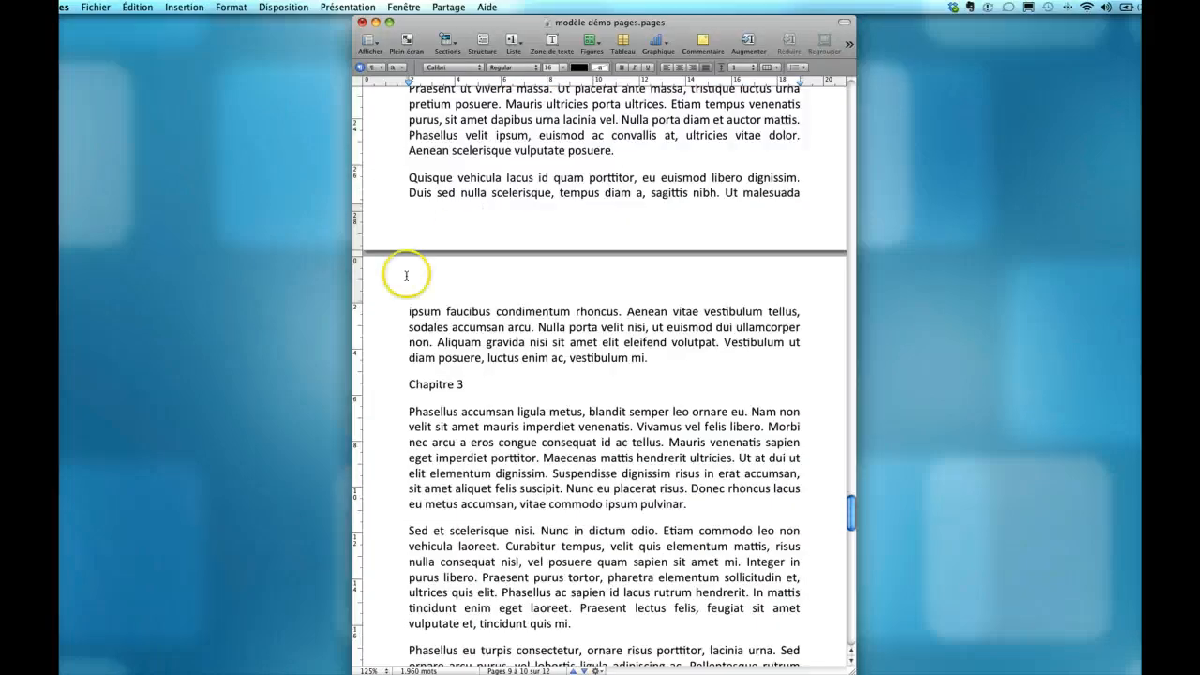
{"action": "left_click", "coordinate": [409, 383]}
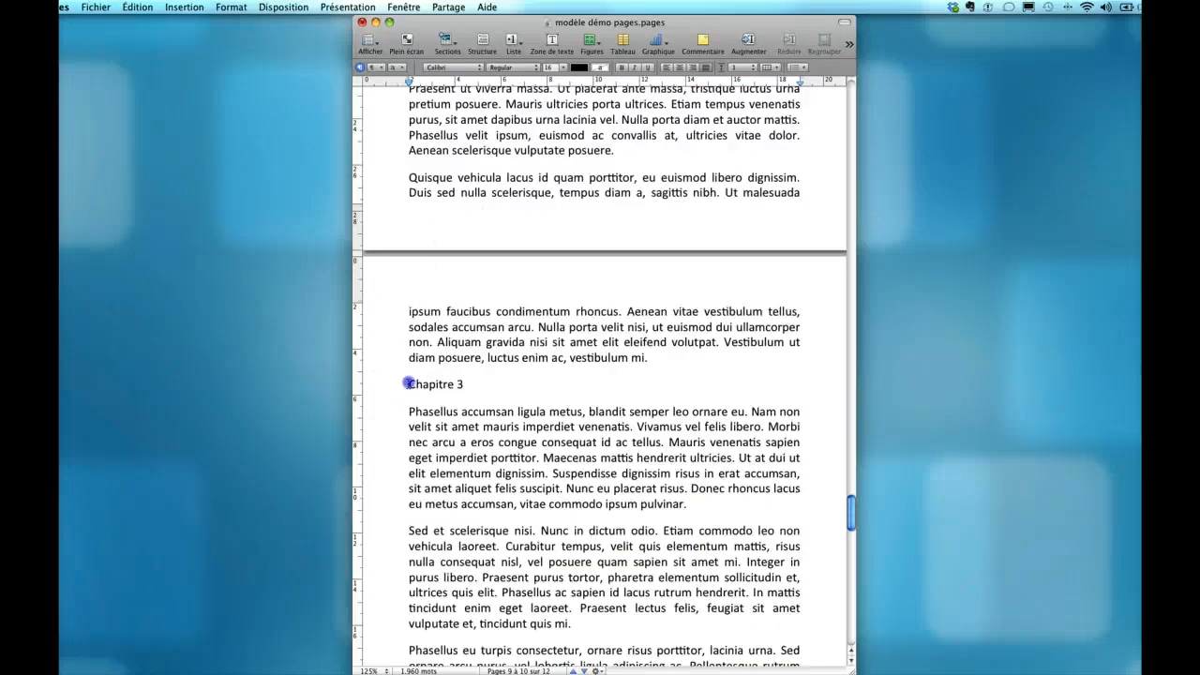
{"action": "left_click", "coordinate": [183, 7]}
{"action": "left_click", "coordinate": [194, 55]}
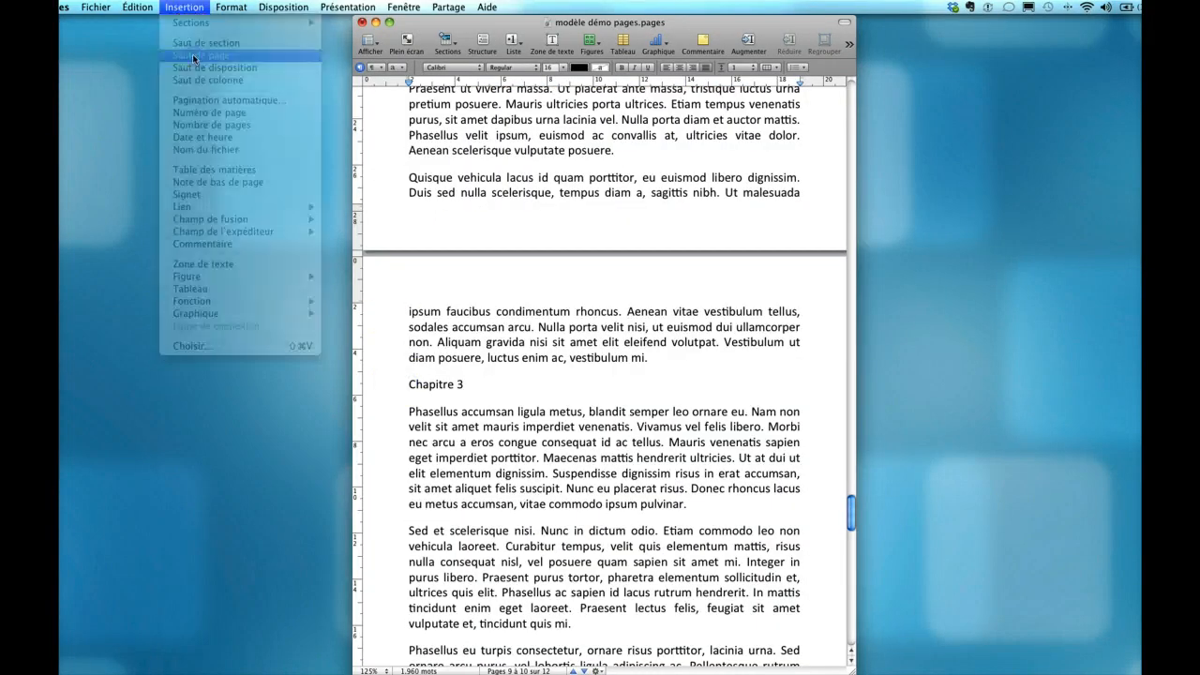
Insert a page break before the "Chapitre 4" heading so the chapter starts on a new page
{"action": "scroll", "coordinate": [527, 275], "scroll_direction": "down", "scroll_amount": 3}
{"action": "scroll", "coordinate": [525, 277], "scroll_direction": "down", "scroll_amount": 20}
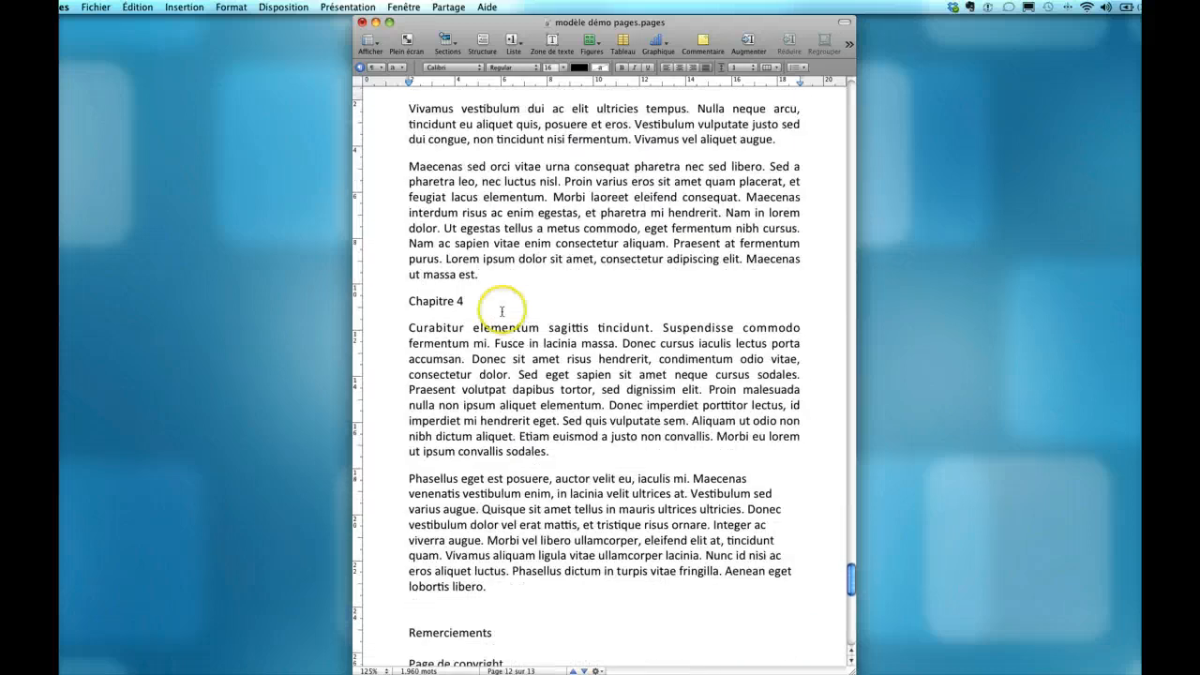
{"action": "left_click", "coordinate": [409, 301]}
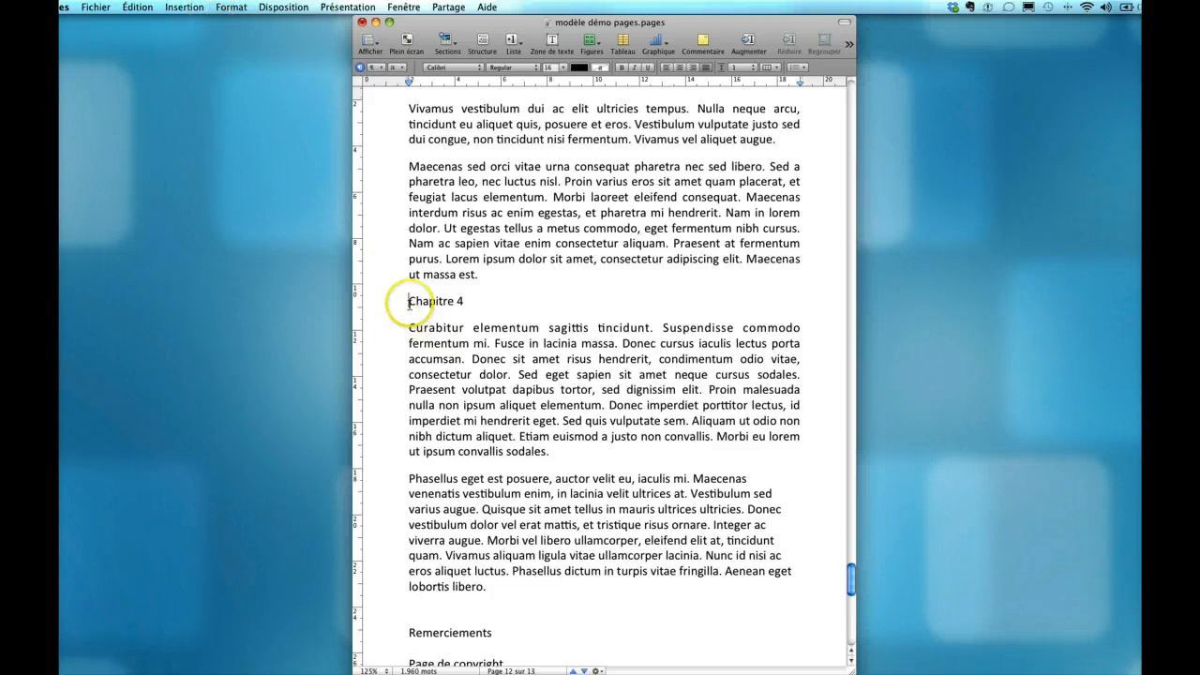
{"action": "left_click", "coordinate": [184, 7]}
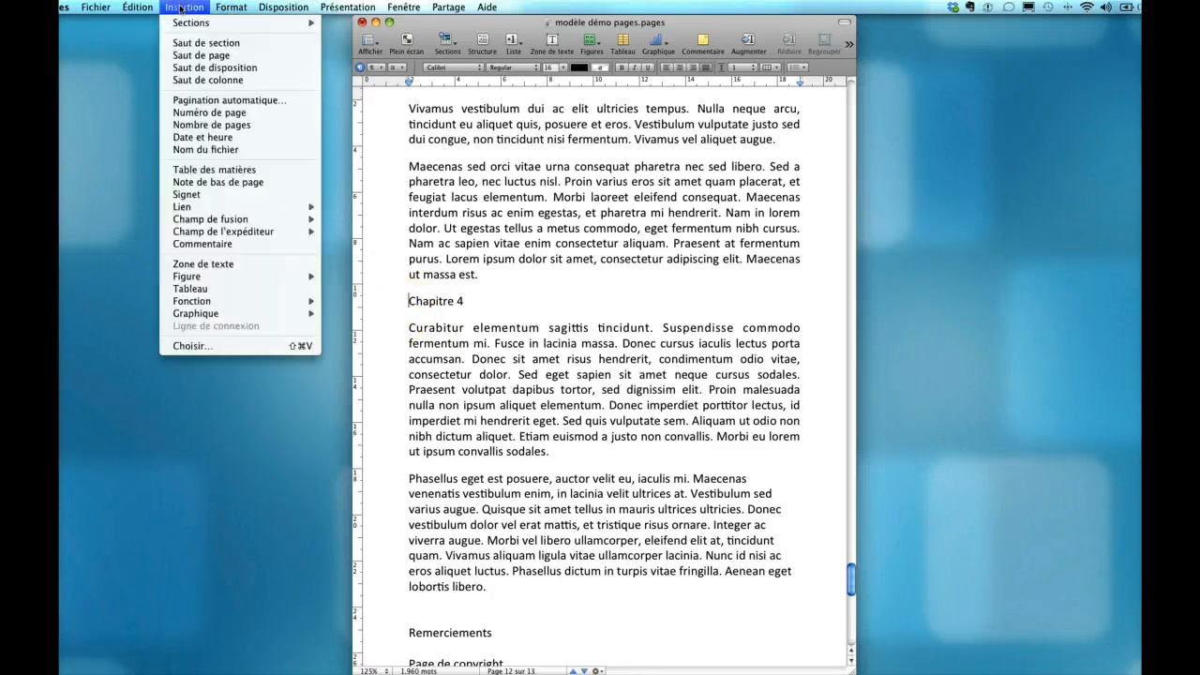
{"action": "left_click", "coordinate": [192, 56]}
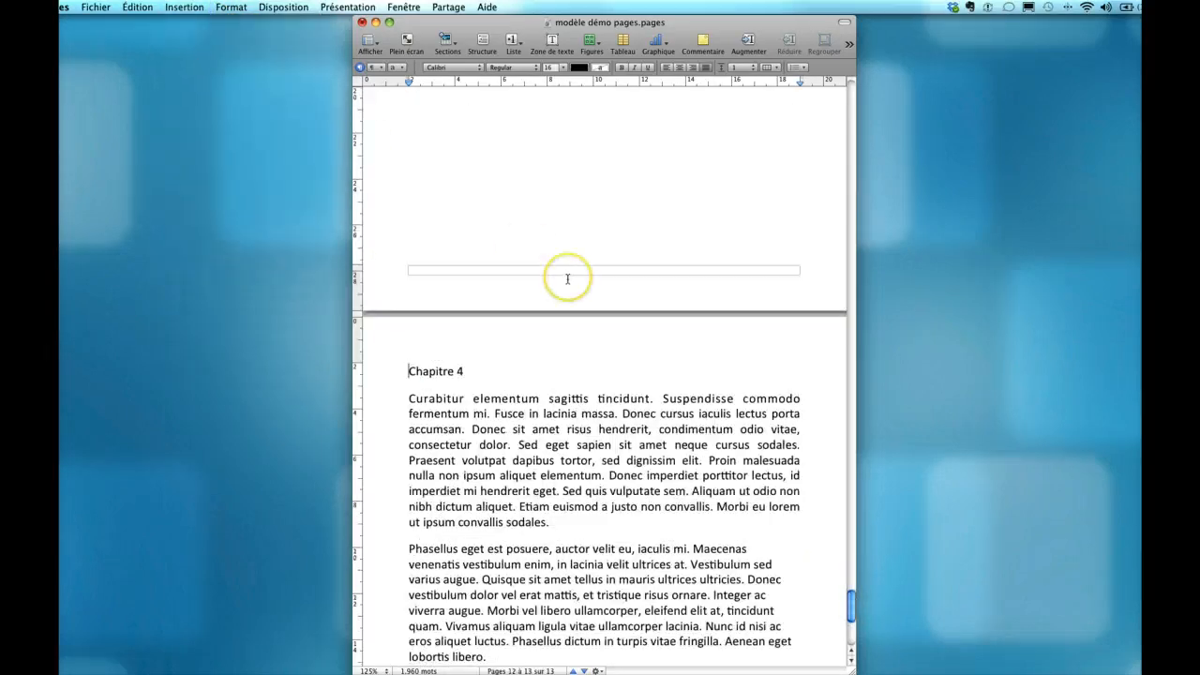
Insert page breaks before "Remerciements" and before "Page de copyright" at the end of the manuscript
{"action": "scroll", "coordinate": [569, 276], "scroll_direction": "down", "scroll_amount": 5}
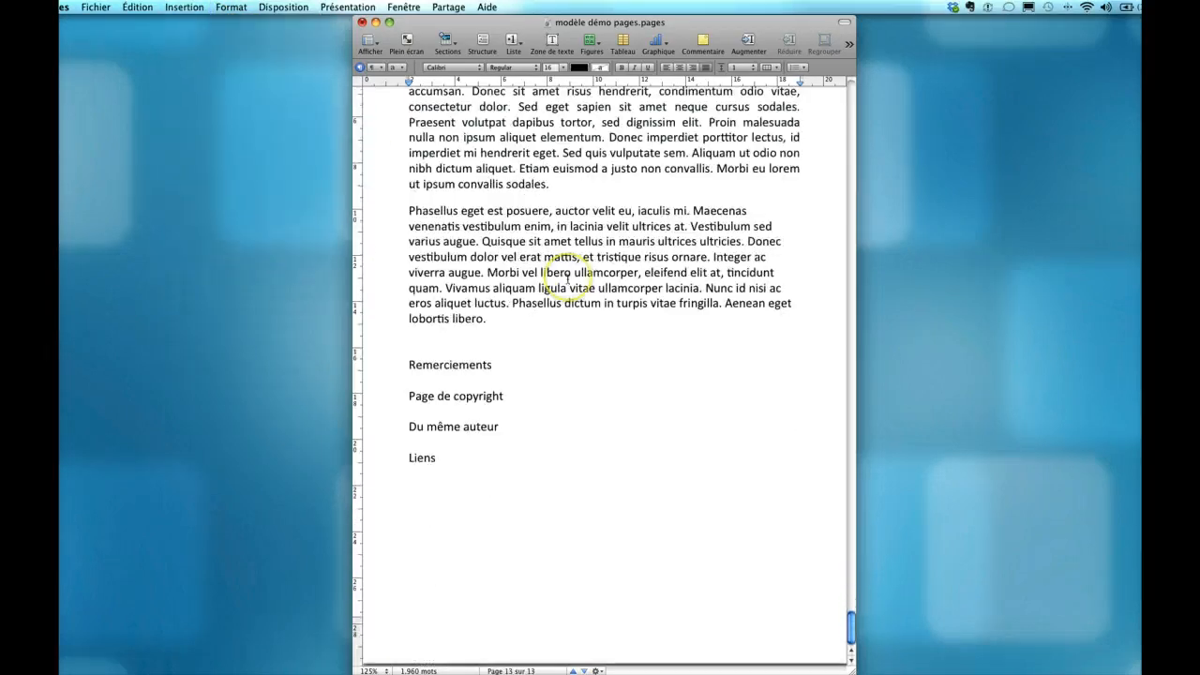
{"action": "left_click", "coordinate": [409, 359]}
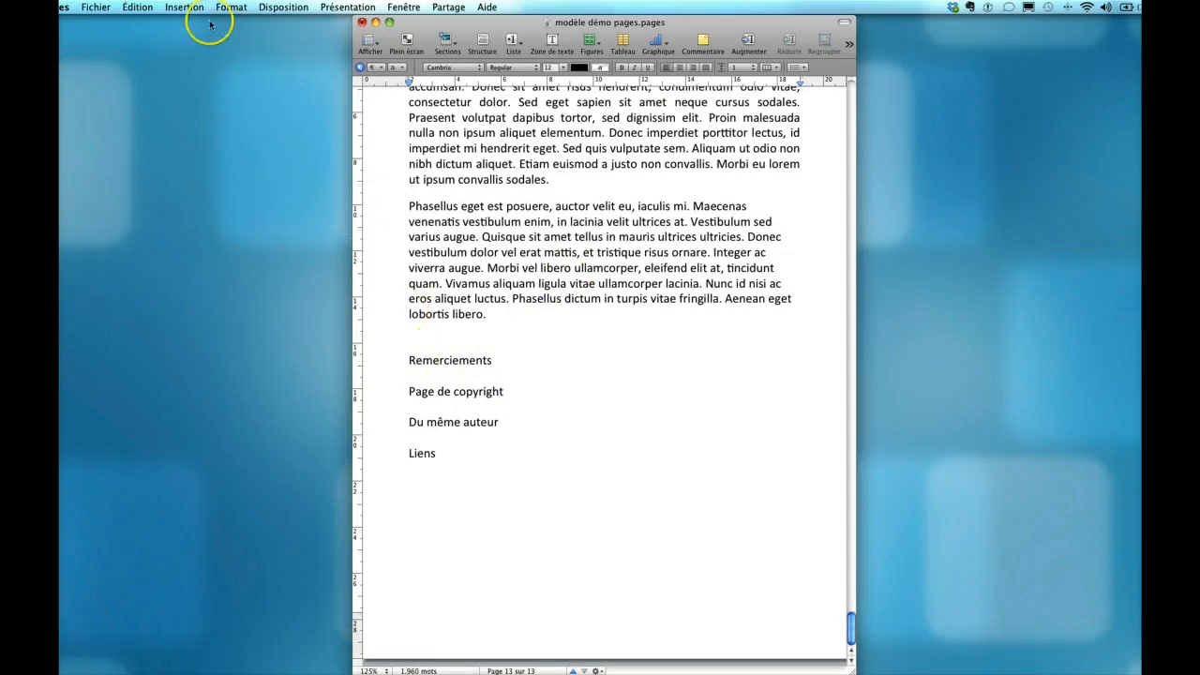
{"action": "left_click", "coordinate": [178, 8]}
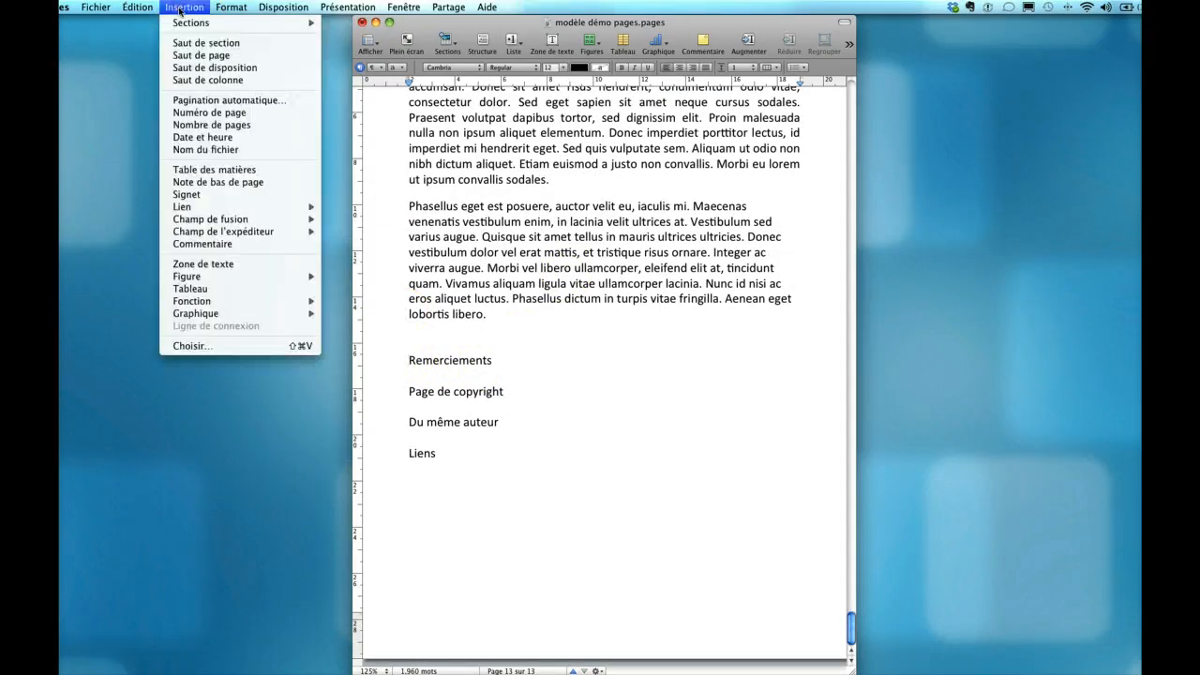
{"action": "left_click", "coordinate": [184, 55]}
{"action": "scroll", "coordinate": [549, 282], "scroll_direction": "down", "scroll_amount": 1}
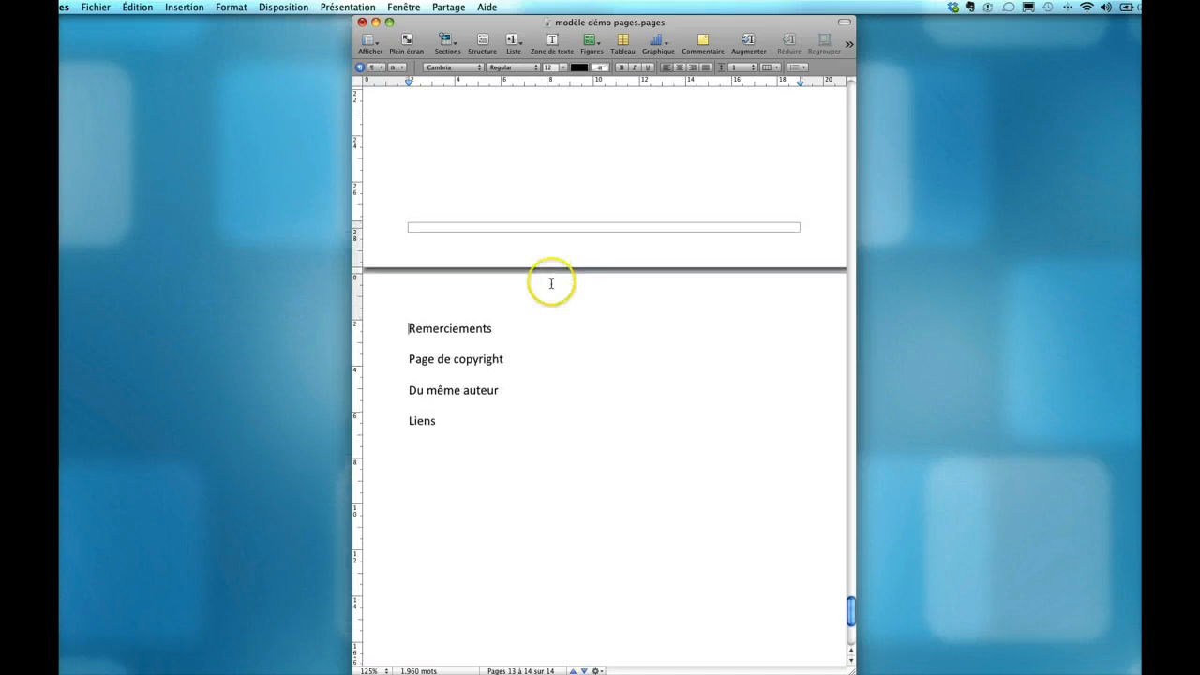
{"action": "left_click", "coordinate": [409, 360]}
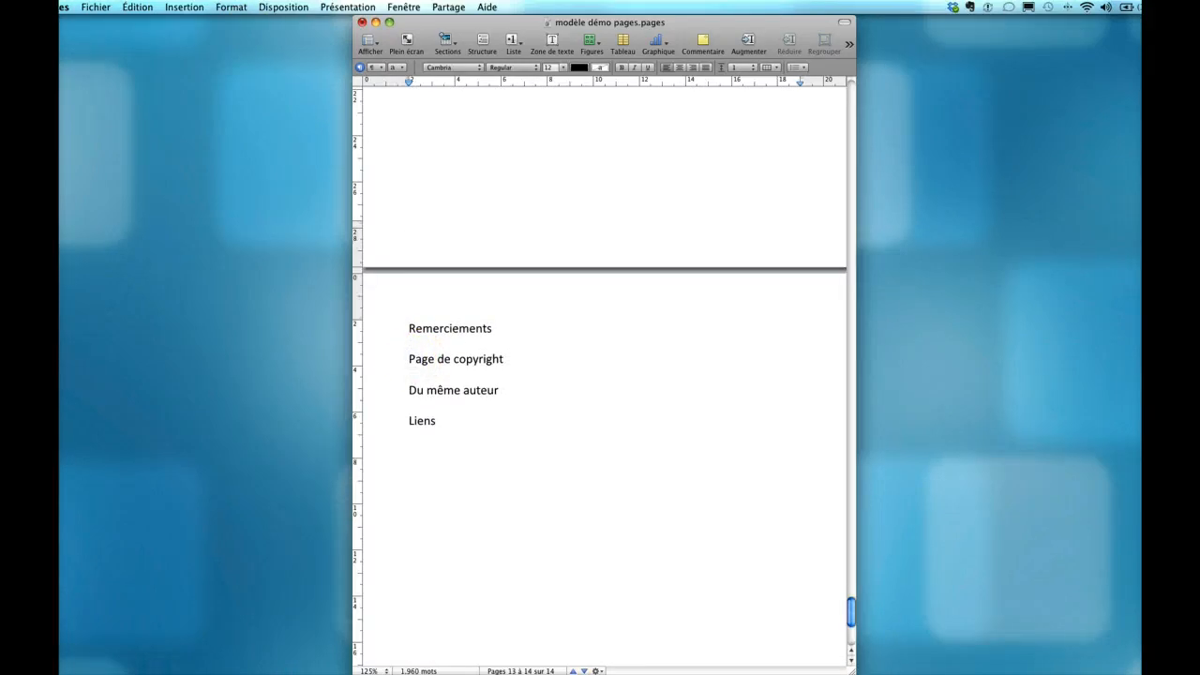
{"action": "left_click", "coordinate": [184, 6]}
{"action": "left_click", "coordinate": [184, 54]}
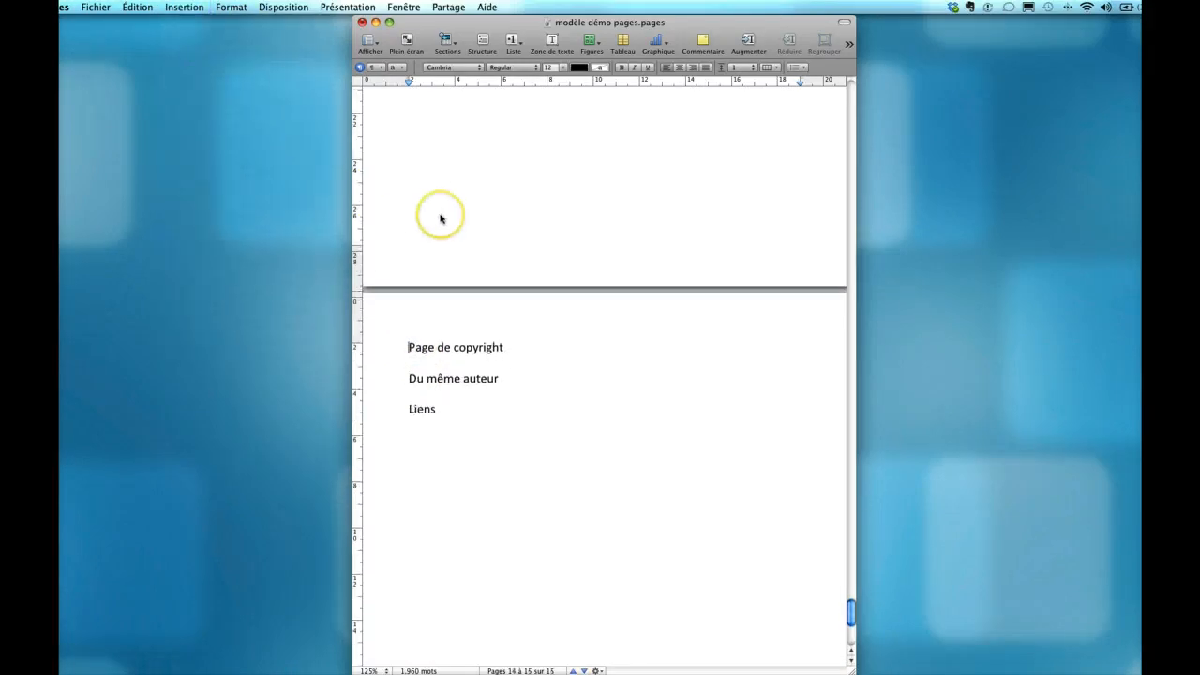
Insert page breaks before "Du même auteur" and before "Liens" so each gets its own page
{"action": "scroll", "coordinate": [440, 218], "scroll_direction": "down", "scroll_amount": 4}
{"action": "left_click", "coordinate": [408, 202]}
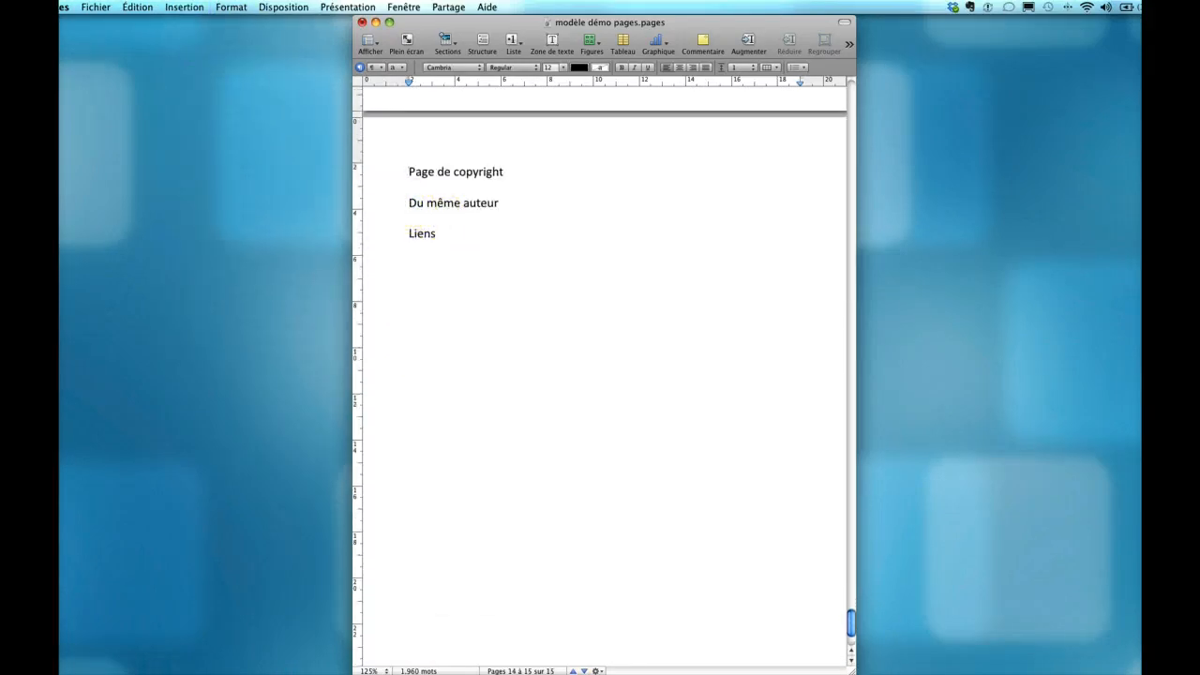
{"action": "left_click", "coordinate": [192, 7]}
{"action": "left_click", "coordinate": [187, 53]}
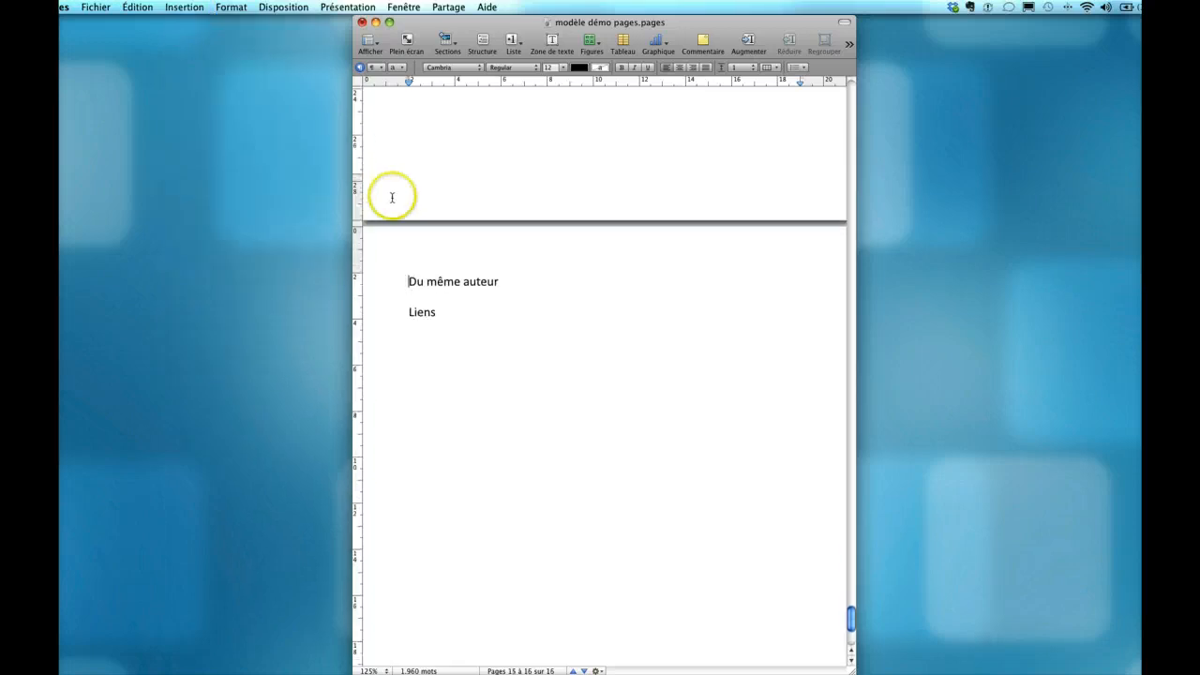
{"action": "left_click", "coordinate": [408, 311]}
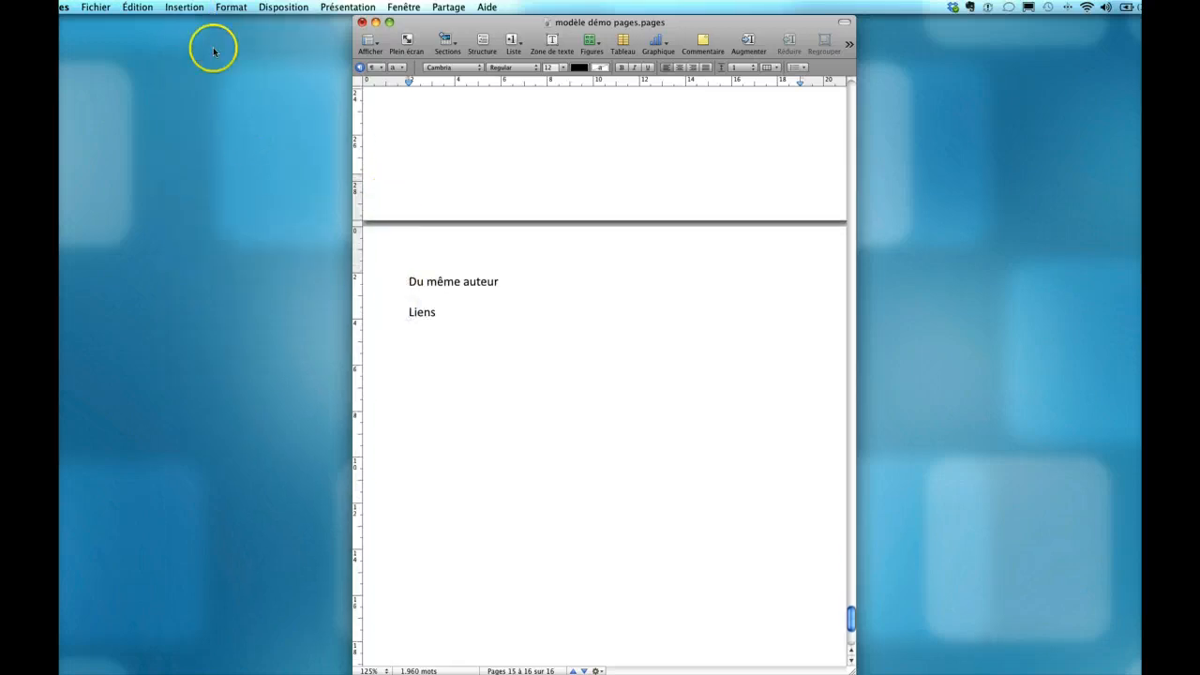
{"action": "left_click", "coordinate": [184, 6]}
{"action": "left_click", "coordinate": [197, 55]}
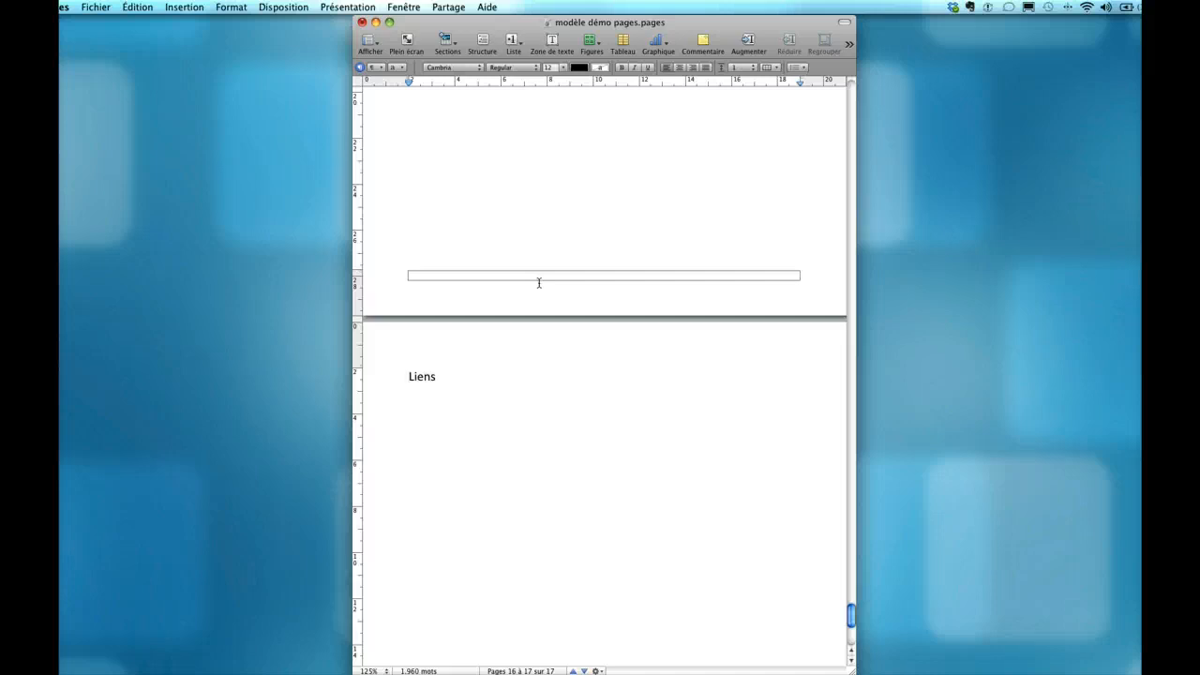
Return to the cover page, show the Inspector and place it beside the document window
{"action": "scroll", "coordinate": [539, 284], "scroll_direction": "up", "scroll_amount": 2}
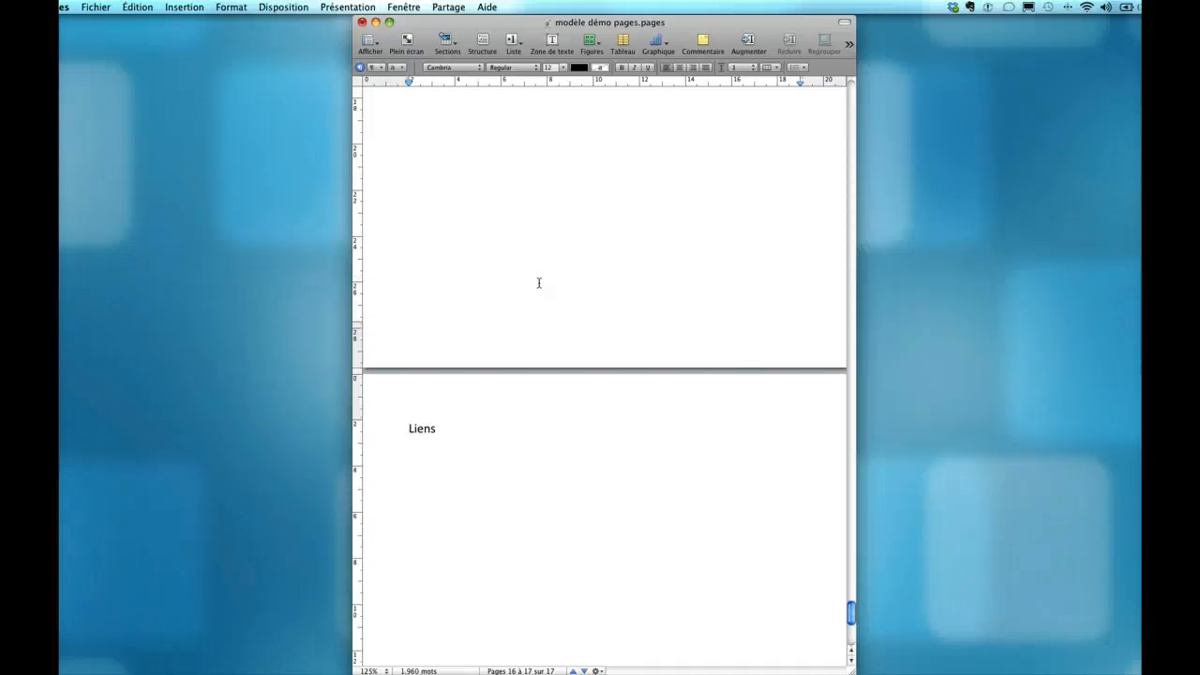
{"action": "scroll", "coordinate": [539, 283], "scroll_direction": "up", "scroll_amount": 20}
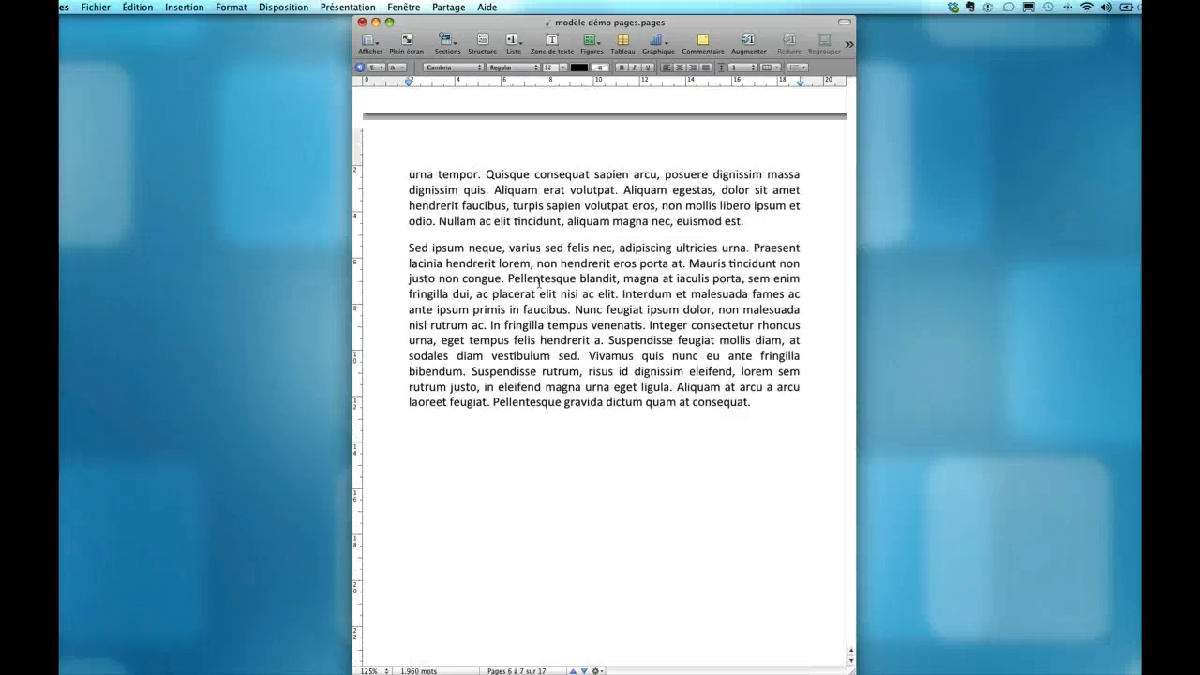
{"action": "scroll", "coordinate": [540, 283], "scroll_direction": "up", "scroll_amount": 15}
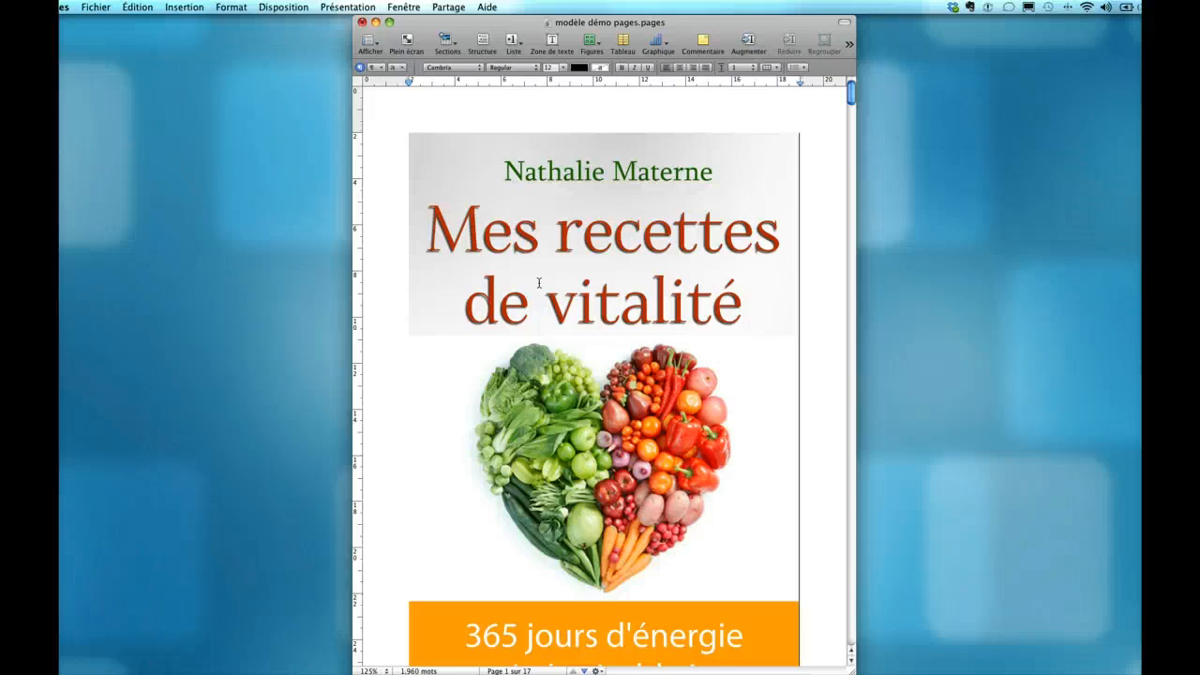
{"action": "scroll", "coordinate": [540, 283], "scroll_direction": "down", "scroll_amount": 8}
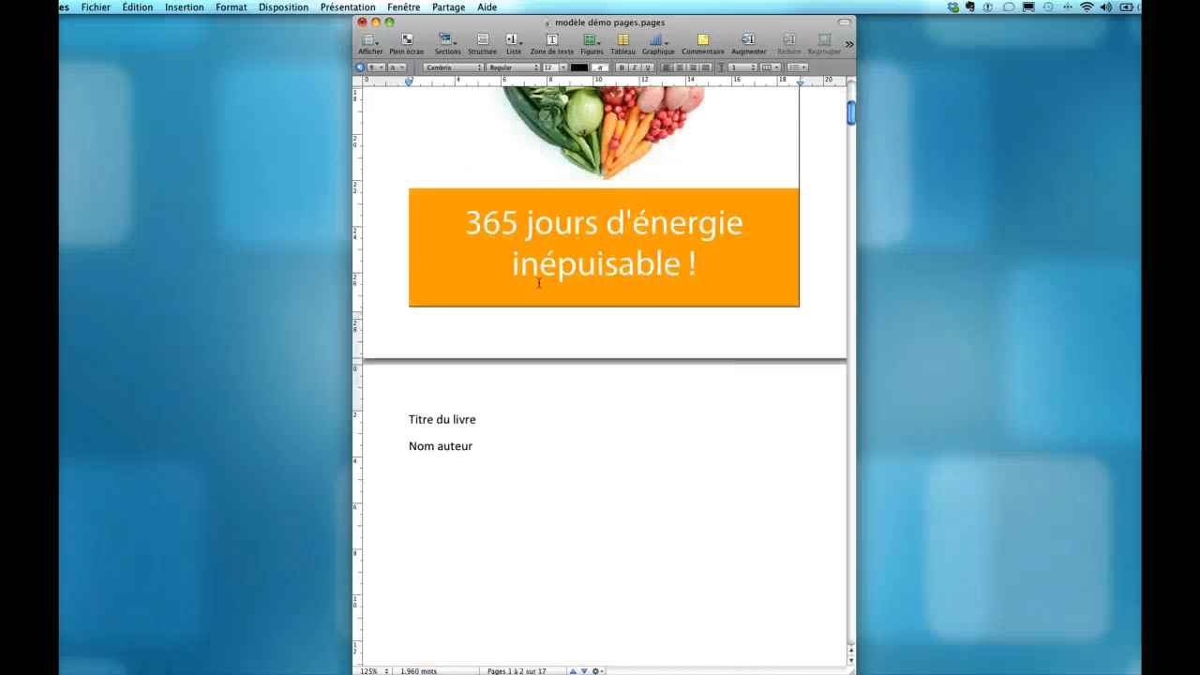
{"action": "scroll", "coordinate": [540, 283], "scroll_direction": "up", "scroll_amount": 1}
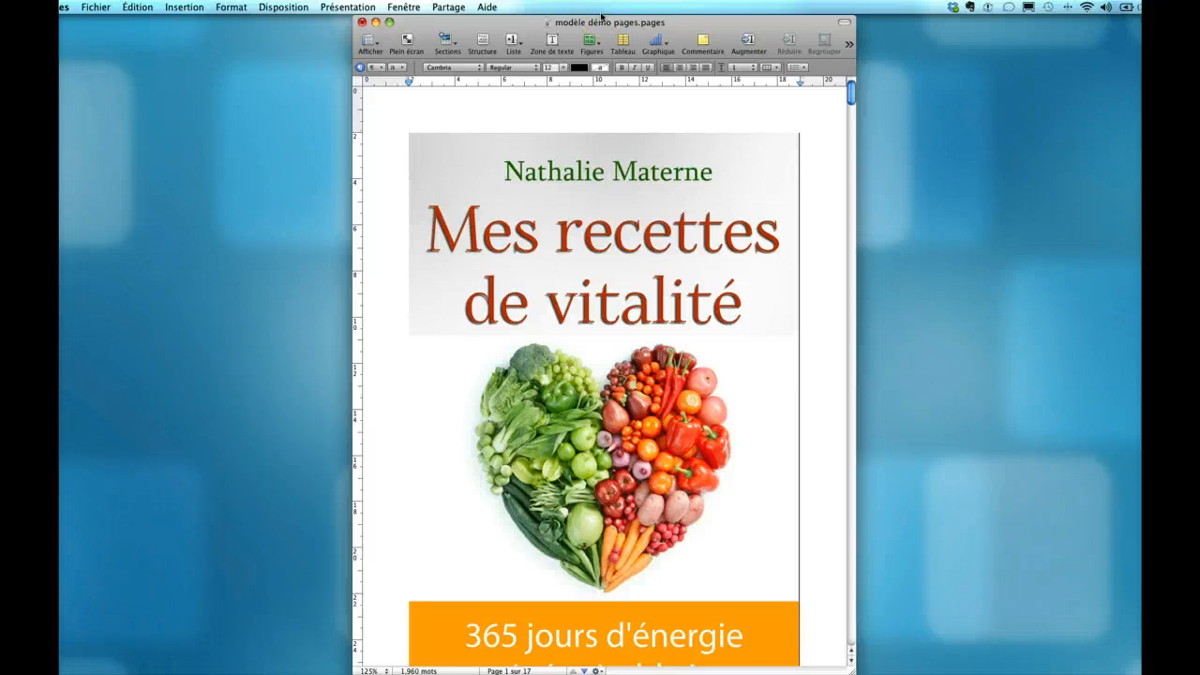
{"action": "left_click", "coordinate": [347, 7]}
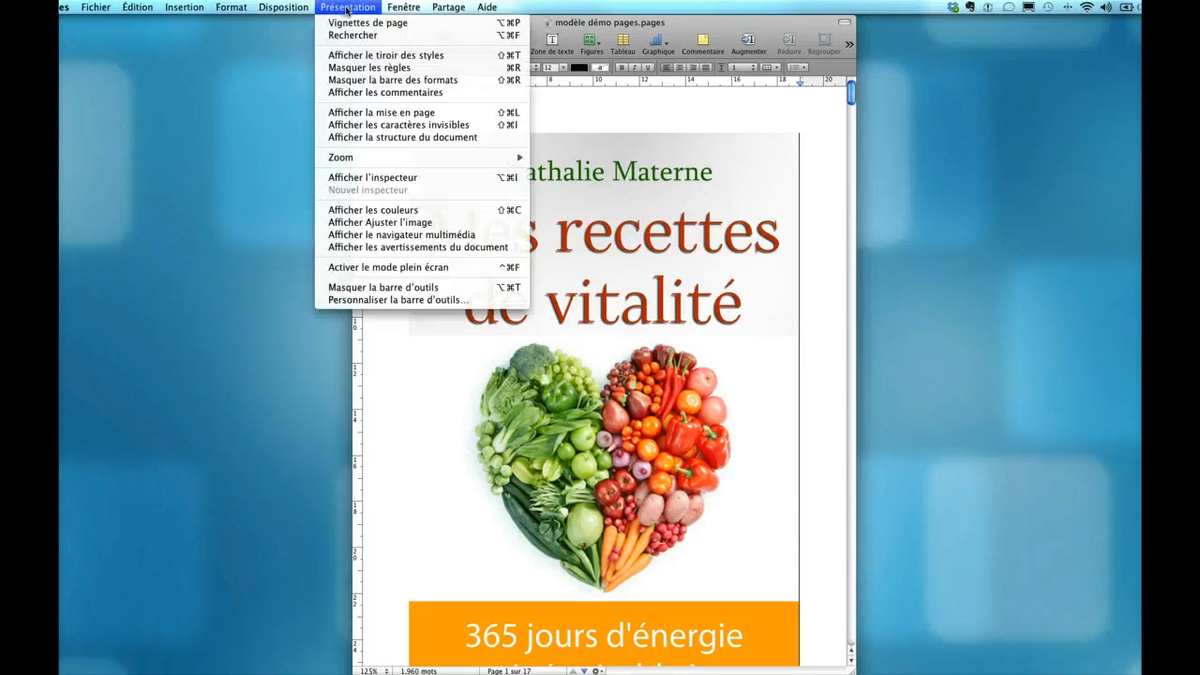
{"action": "left_click", "coordinate": [379, 179]}
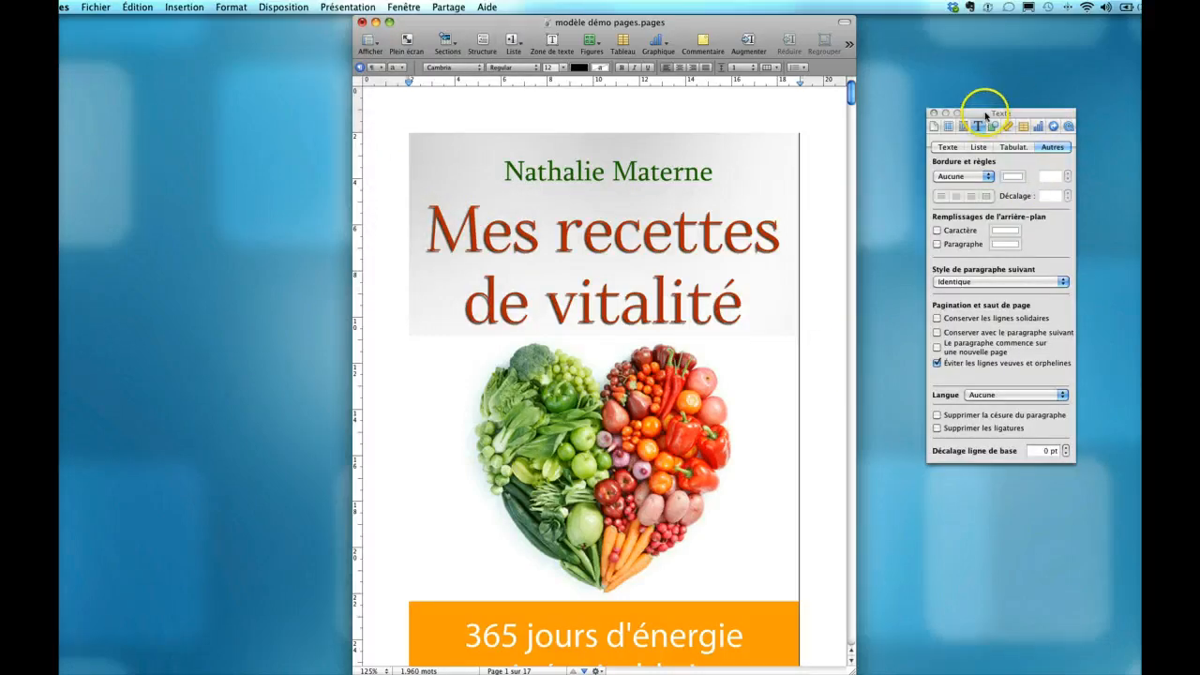
{"action": "left_click_drag", "start_coordinate": [985, 104], "coordinate": [962, 91]}
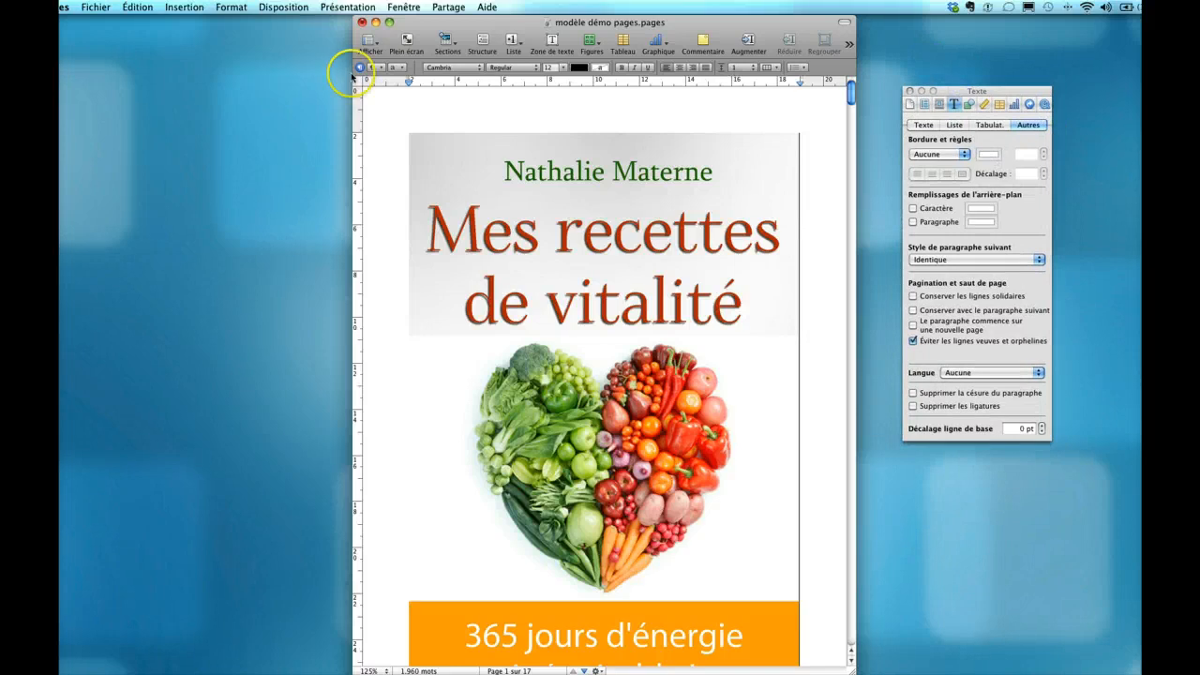
Show the styles drawer (tiroir des styles) next to the manuscript
{"action": "left_click", "coordinate": [347, 8]}
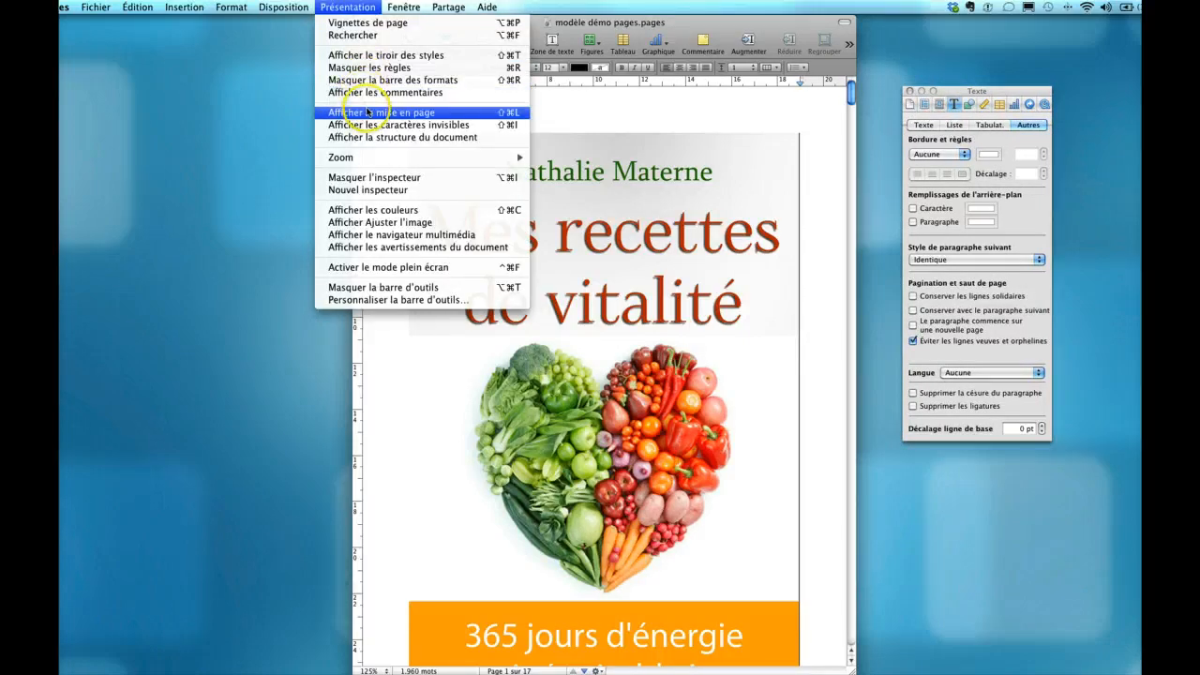
{"action": "left_click", "coordinate": [368, 55]}
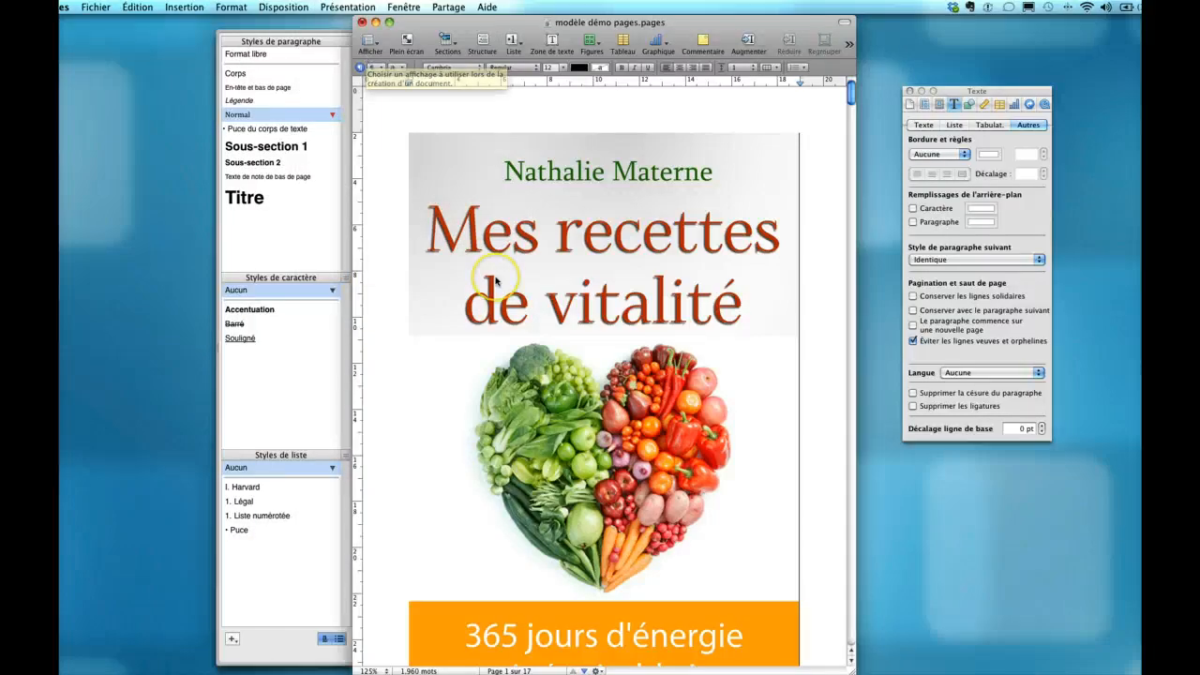
{"action": "scroll", "coordinate": [496, 276], "scroll_direction": "down", "scroll_amount": 5}
{"action": "scroll", "coordinate": [496, 280], "scroll_direction": "down", "scroll_amount": 3}
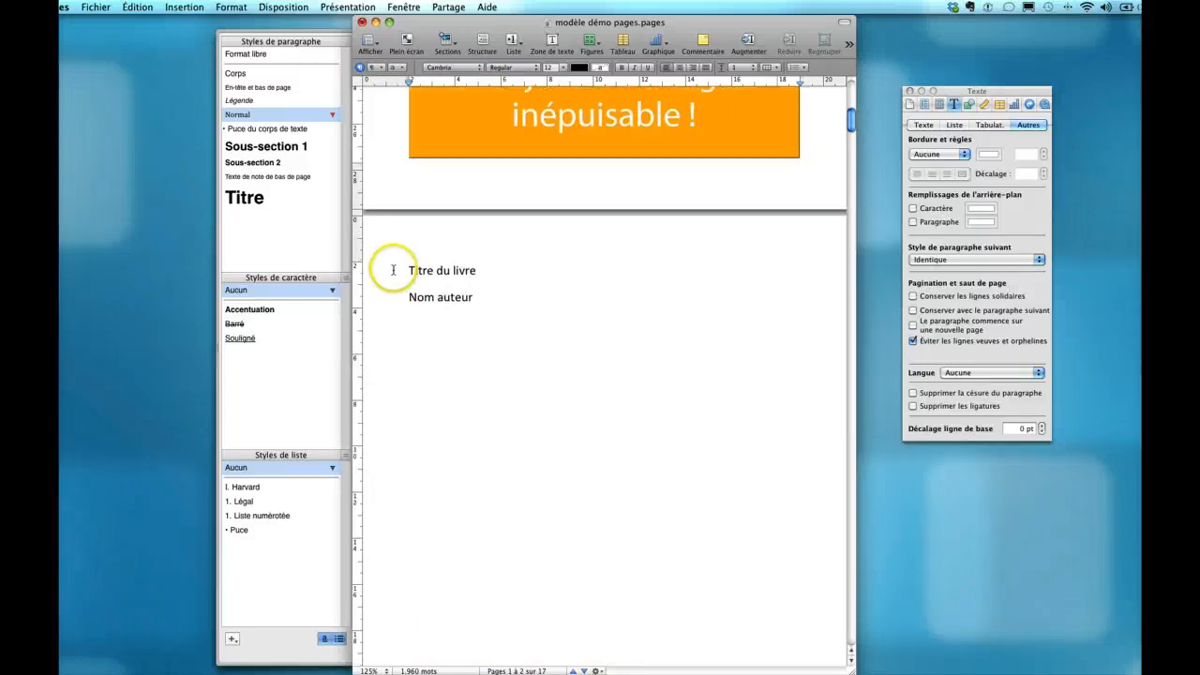
Apply the Titre style to "Titre du livre" and create a paragraph style named "Nom auteur" from the author line below it
{"action": "left_click_drag", "start_coordinate": [393, 270], "coordinate": [498, 269]}
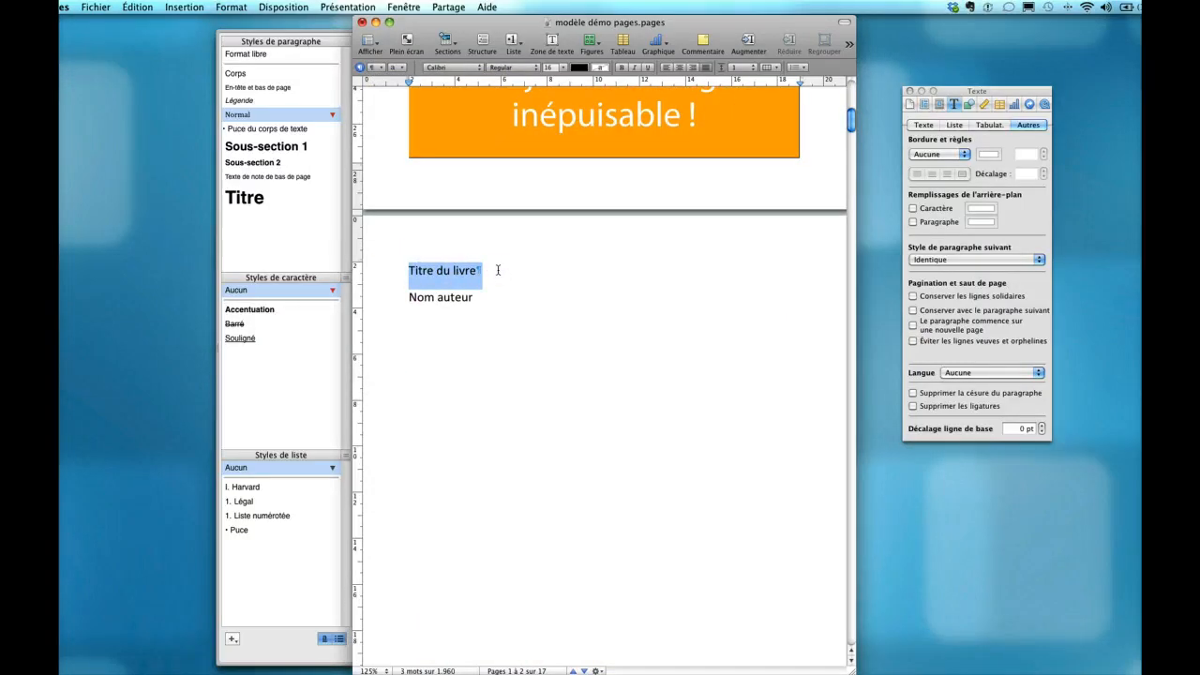
{"action": "left_click", "coordinate": [244, 199]}
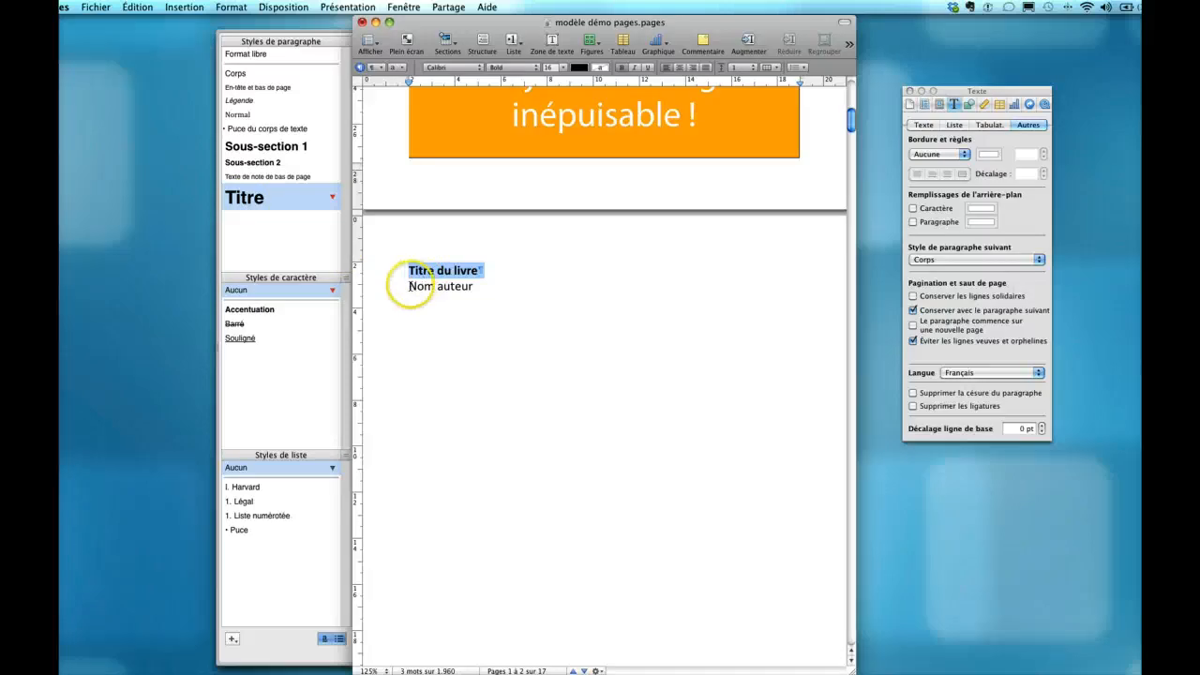
{"action": "left_click_drag", "start_coordinate": [407, 286], "coordinate": [498, 286]}
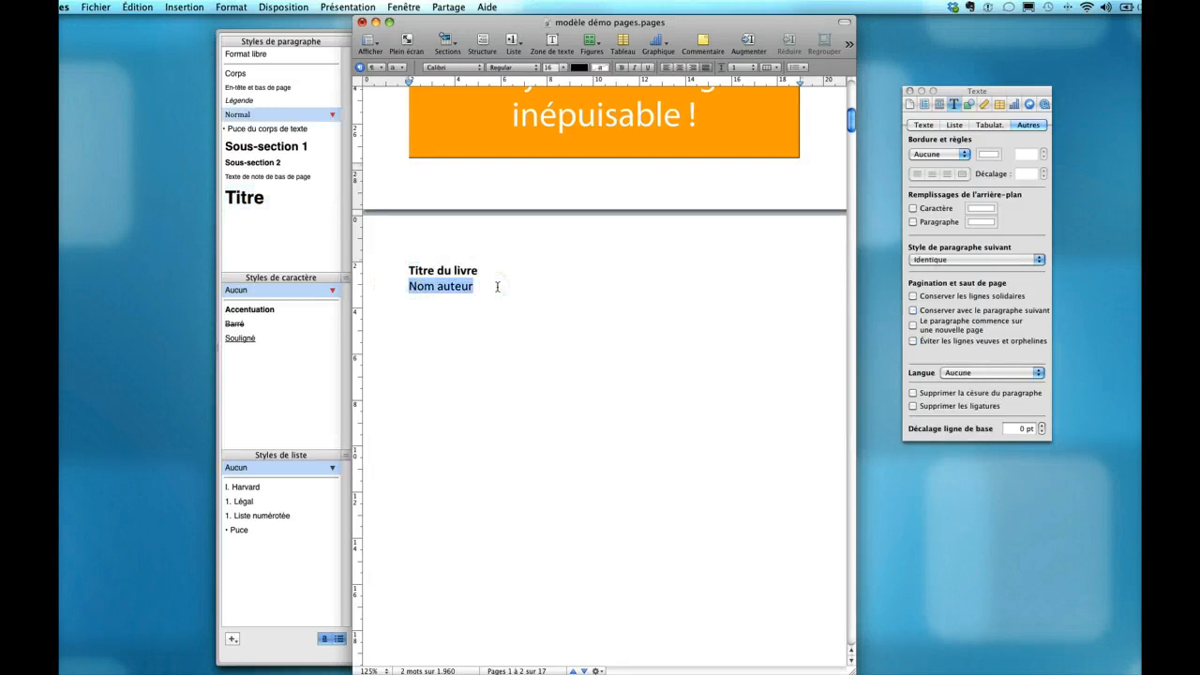
{"action": "right_click", "coordinate": [447, 288]}
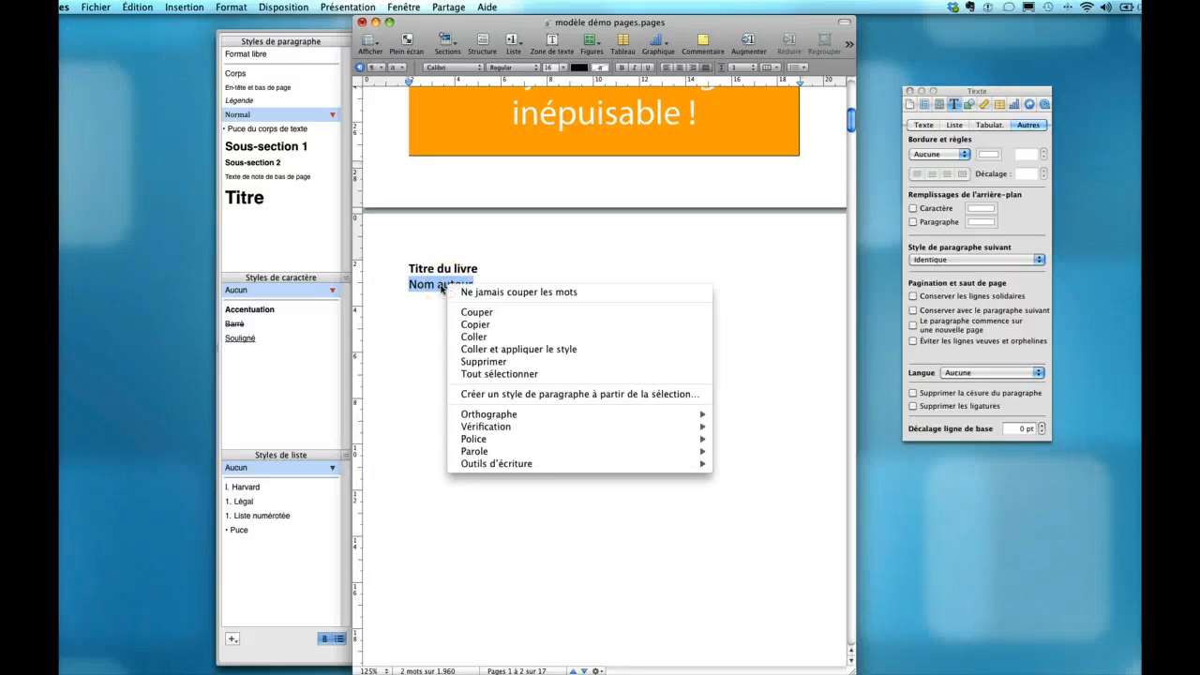
{"action": "left_click", "coordinate": [428, 285]}
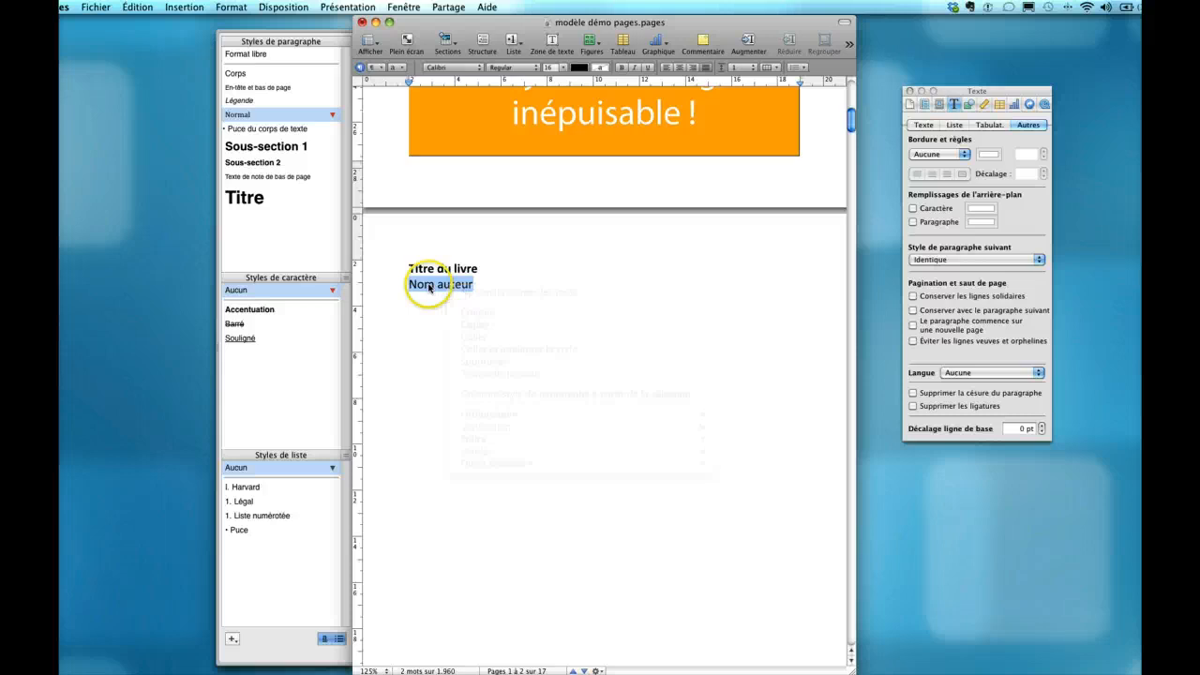
{"action": "right_click", "coordinate": [429, 285]}
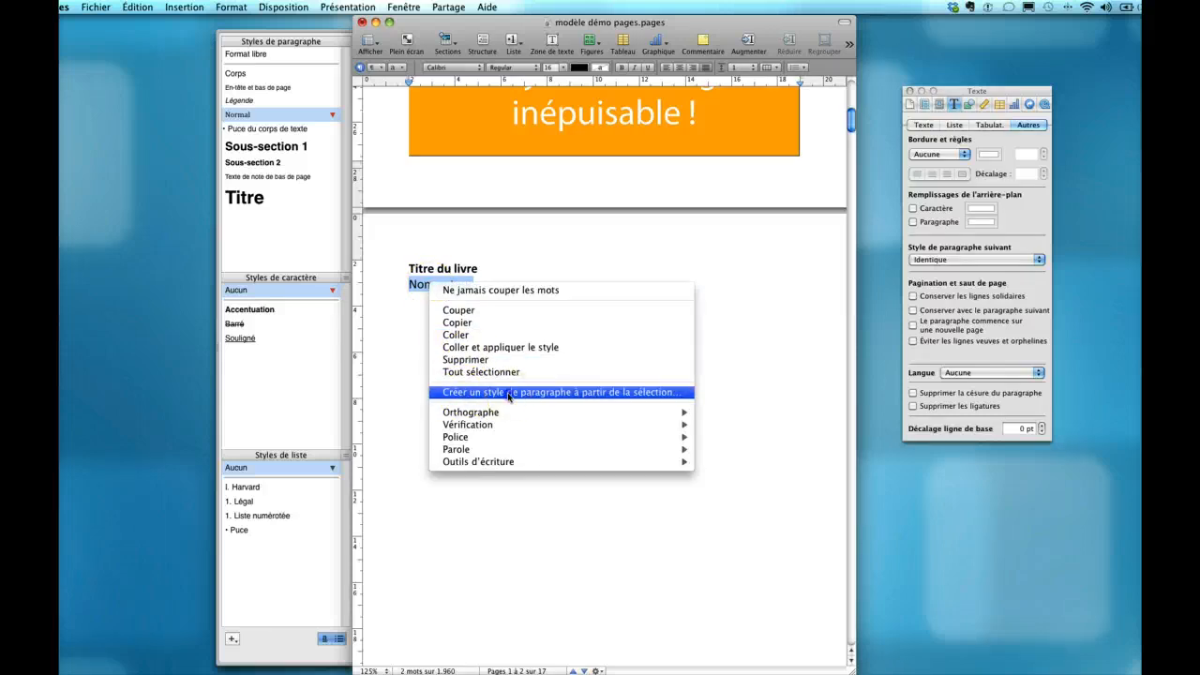
{"action": "left_click", "coordinate": [508, 393]}
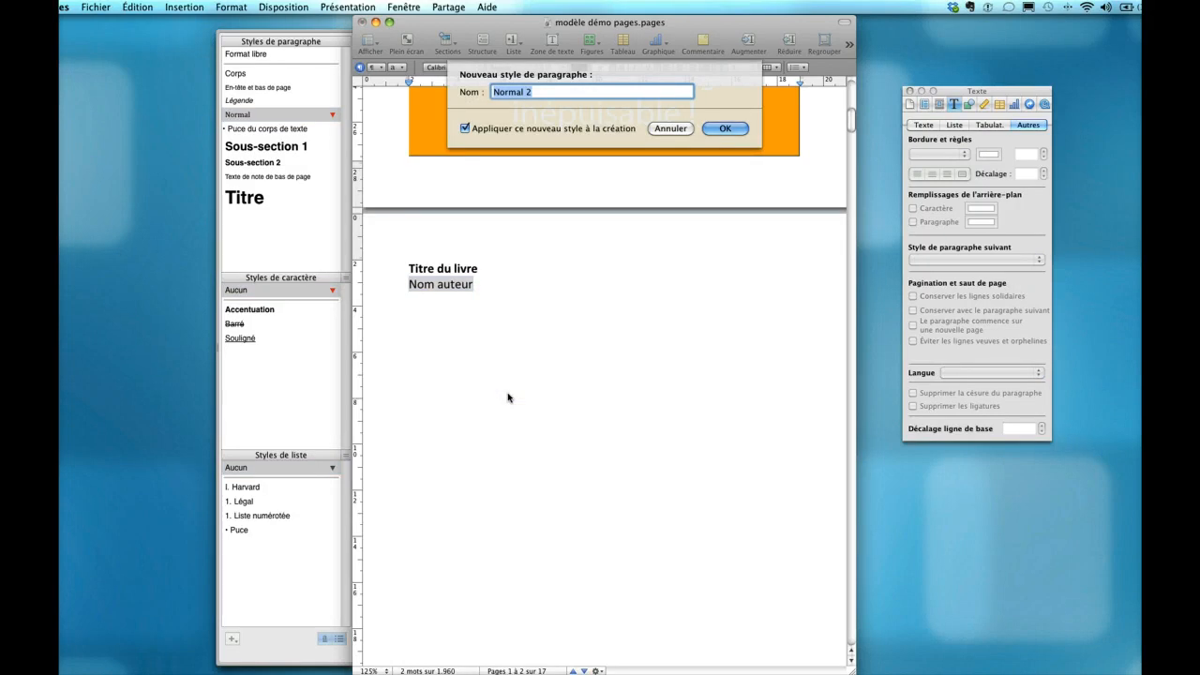
{"action": "type", "text": "Nom auteur"}
{"action": "left_click", "coordinate": [728, 128]}
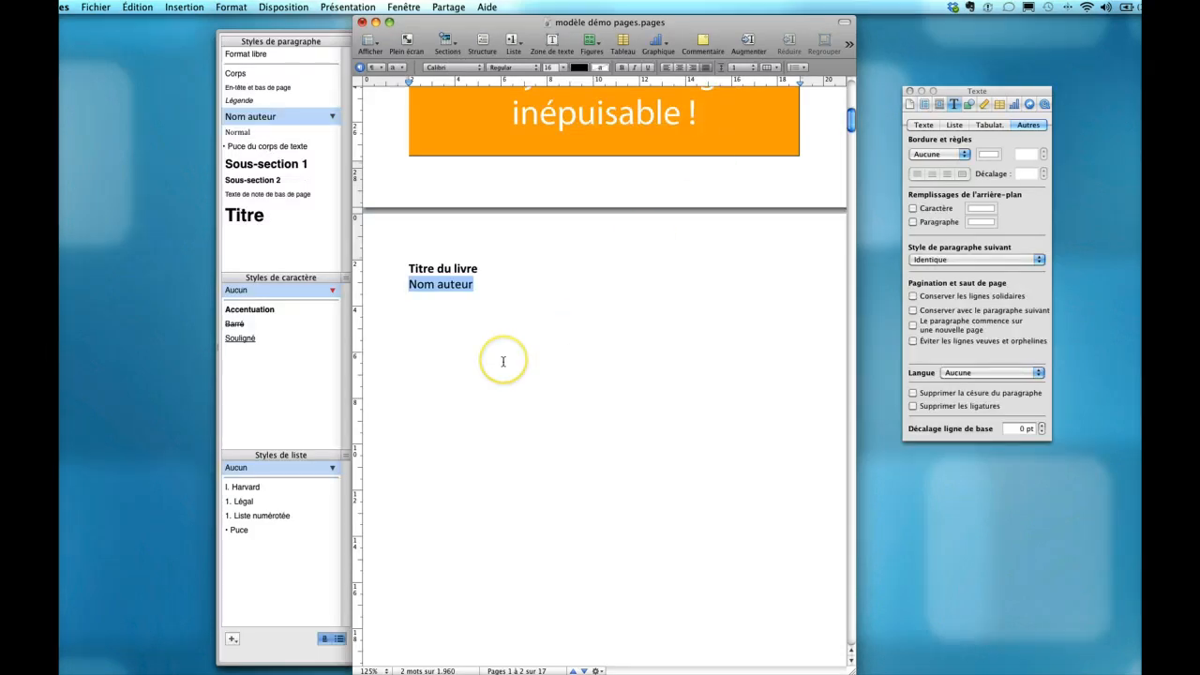
Create and apply a paragraph style named "Dédicace & citation" from the "Dédicace" line on its page
{"action": "scroll", "coordinate": [503, 361], "scroll_direction": "down", "scroll_amount": 10}
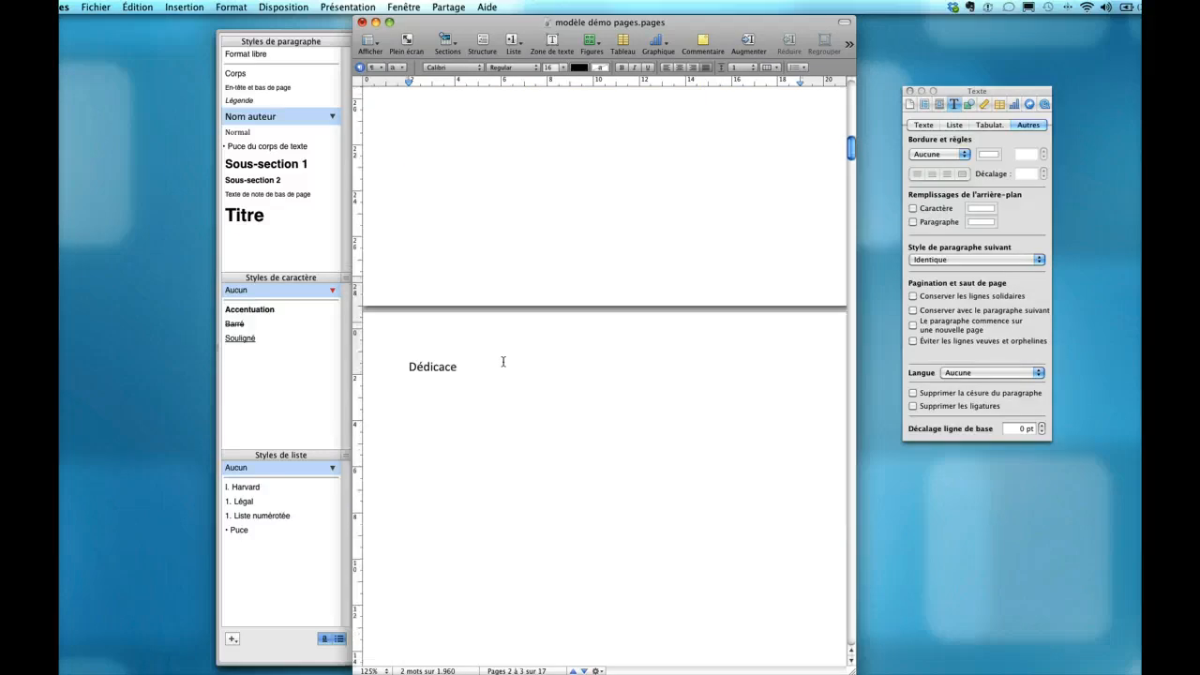
{"action": "left_click_drag", "start_coordinate": [405, 299], "coordinate": [465, 298]}
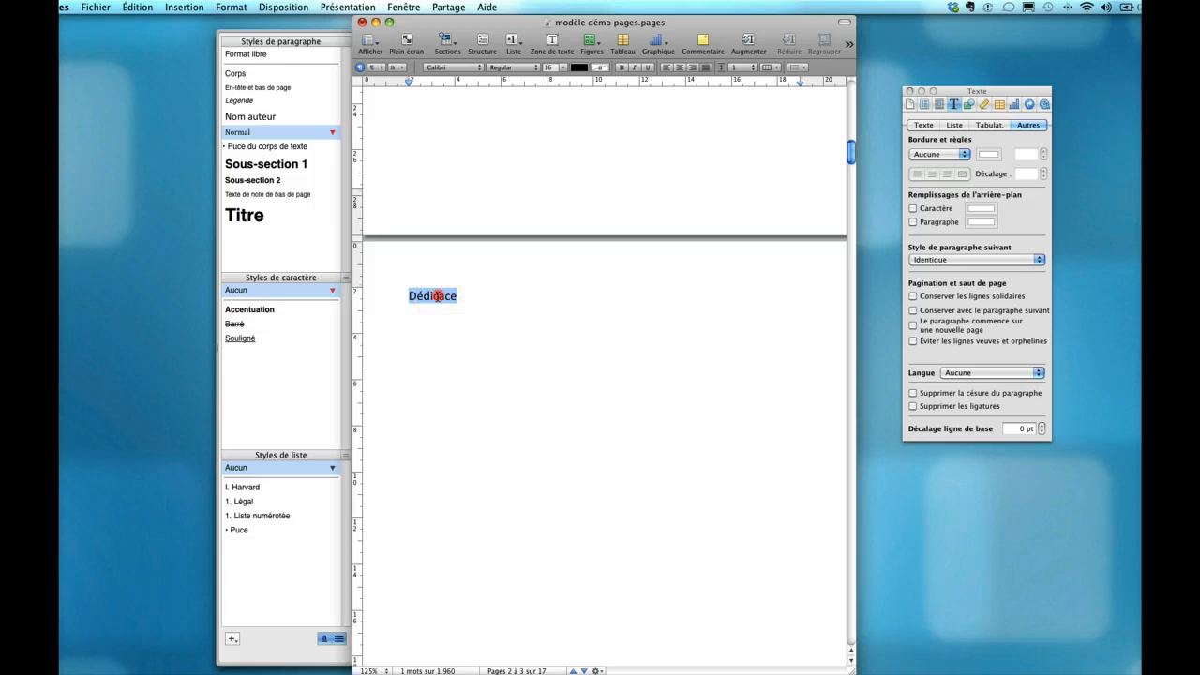
{"action": "right_click", "coordinate": [438, 297]}
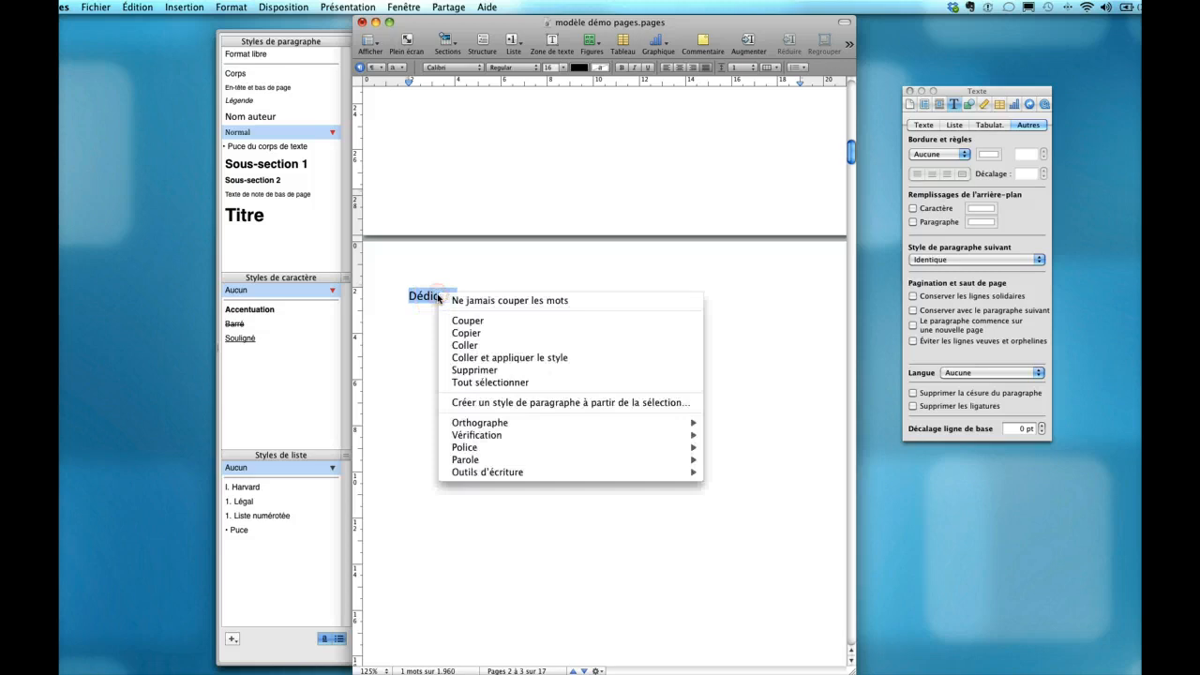
{"action": "left_click", "coordinate": [471, 402]}
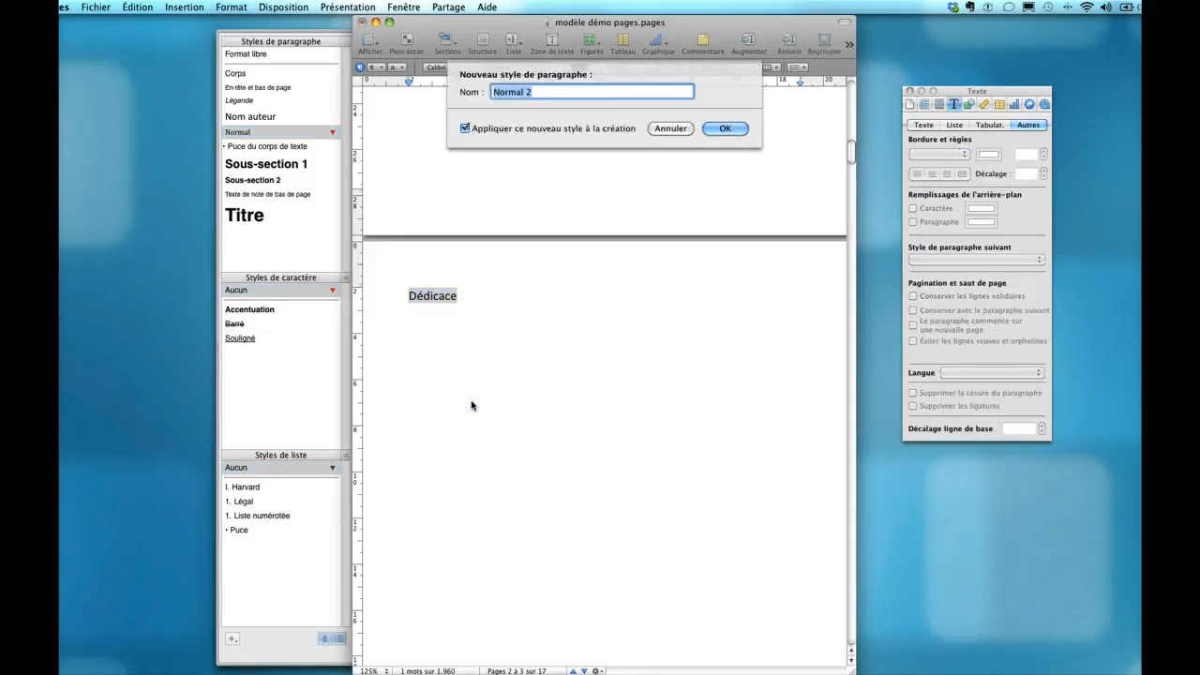
{"action": "type", "text": "Dédic"}
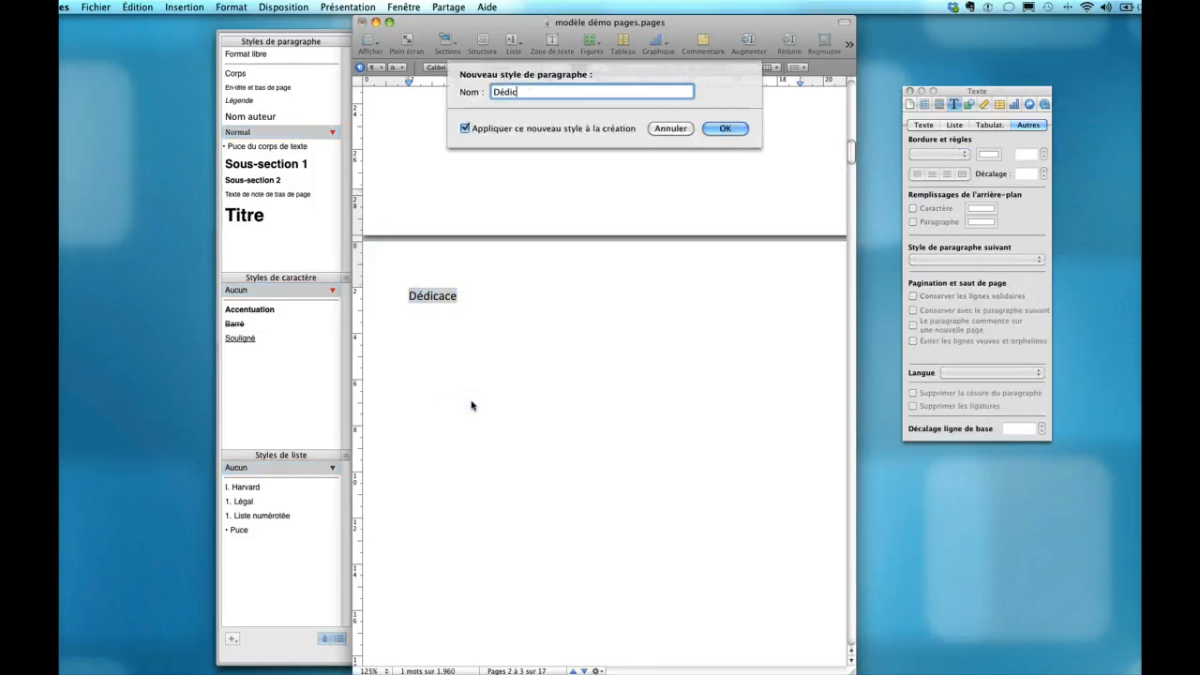
{"action": "type", "text": "ace & citation"}
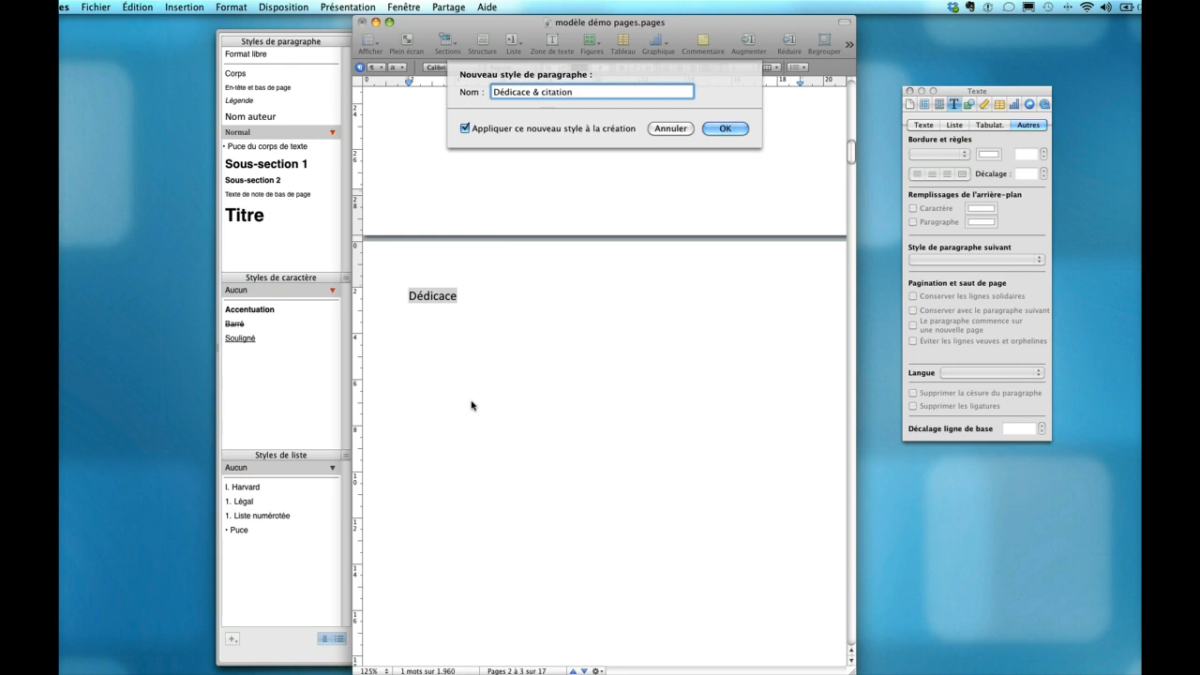
{"action": "left_click", "coordinate": [725, 130]}
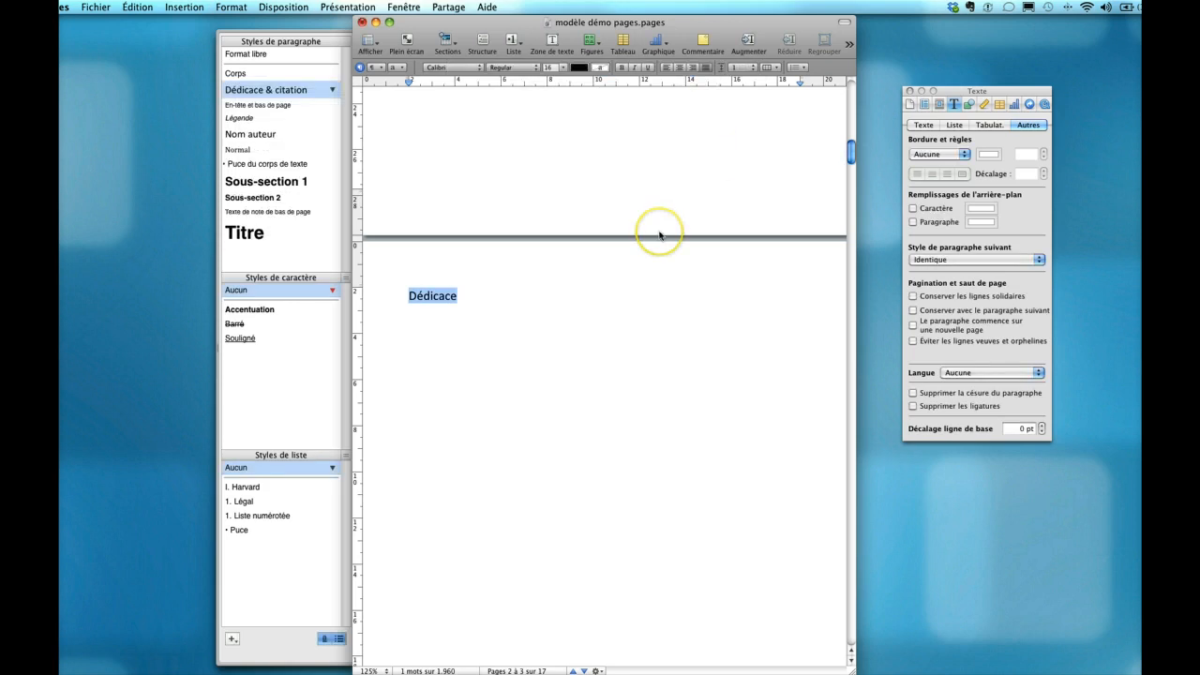
Create and apply a paragraph style named "Titre TDM" from the "Table des matières" heading
{"action": "scroll", "coordinate": [657, 234], "scroll_direction": "down", "scroll_amount": 10}
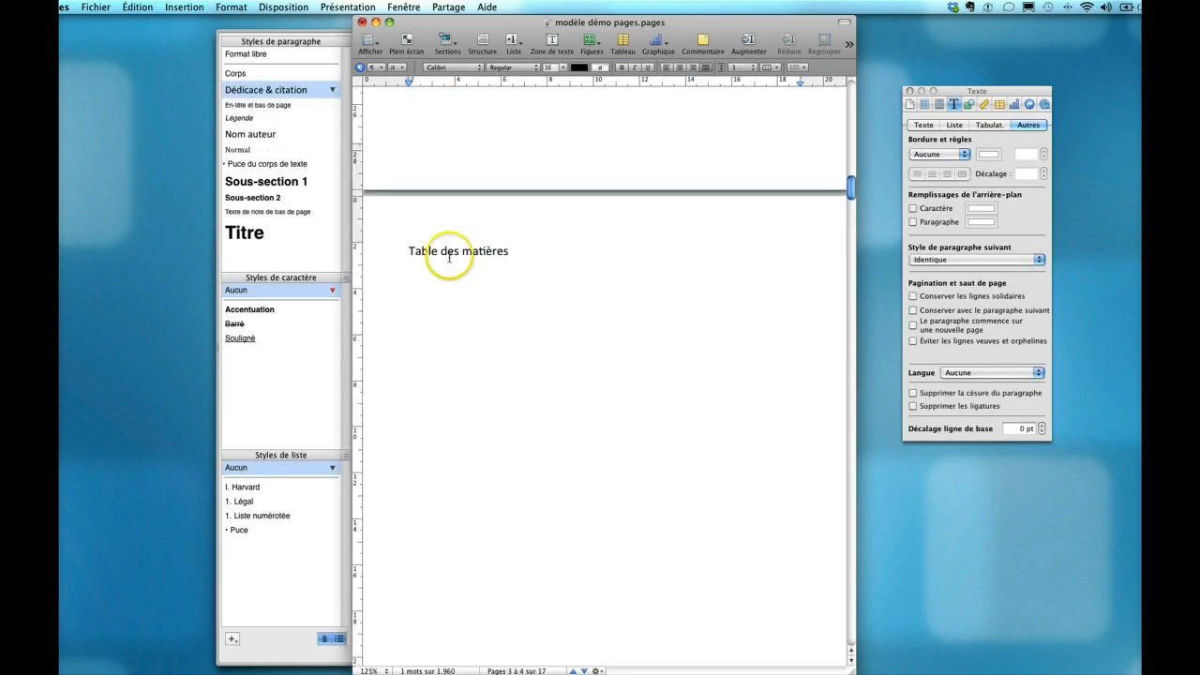
{"action": "left_click_drag", "start_coordinate": [396, 248], "coordinate": [548, 251]}
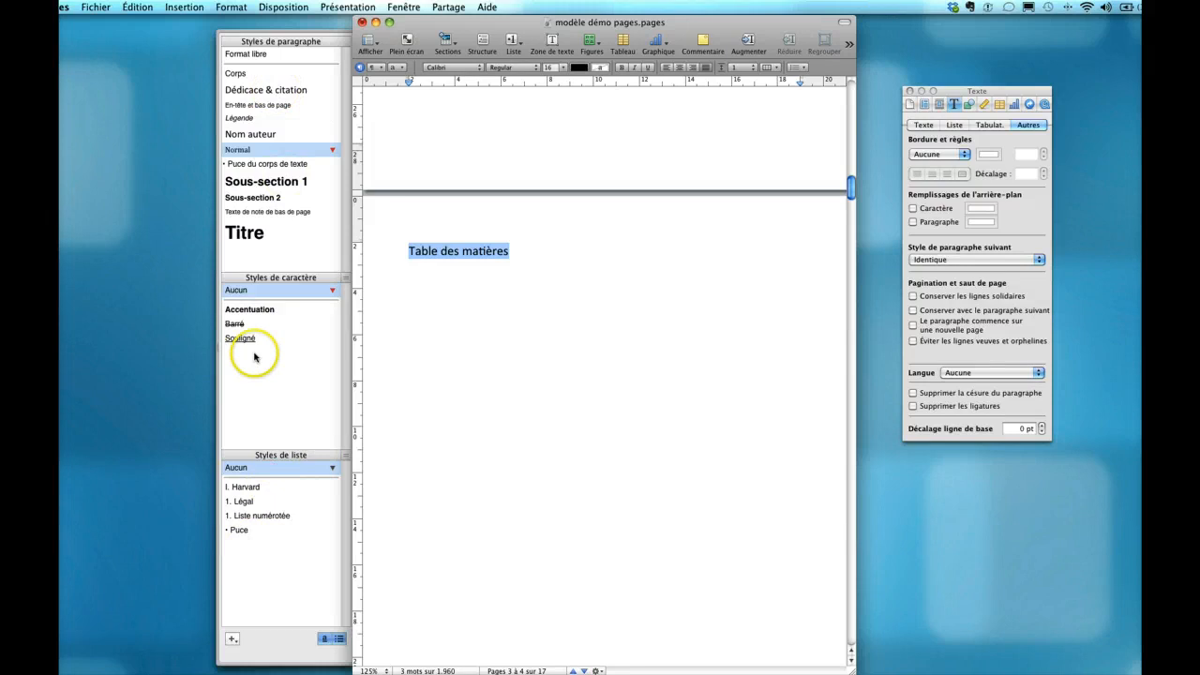
{"action": "right_click", "coordinate": [455, 251]}
{"action": "left_click", "coordinate": [494, 362]}
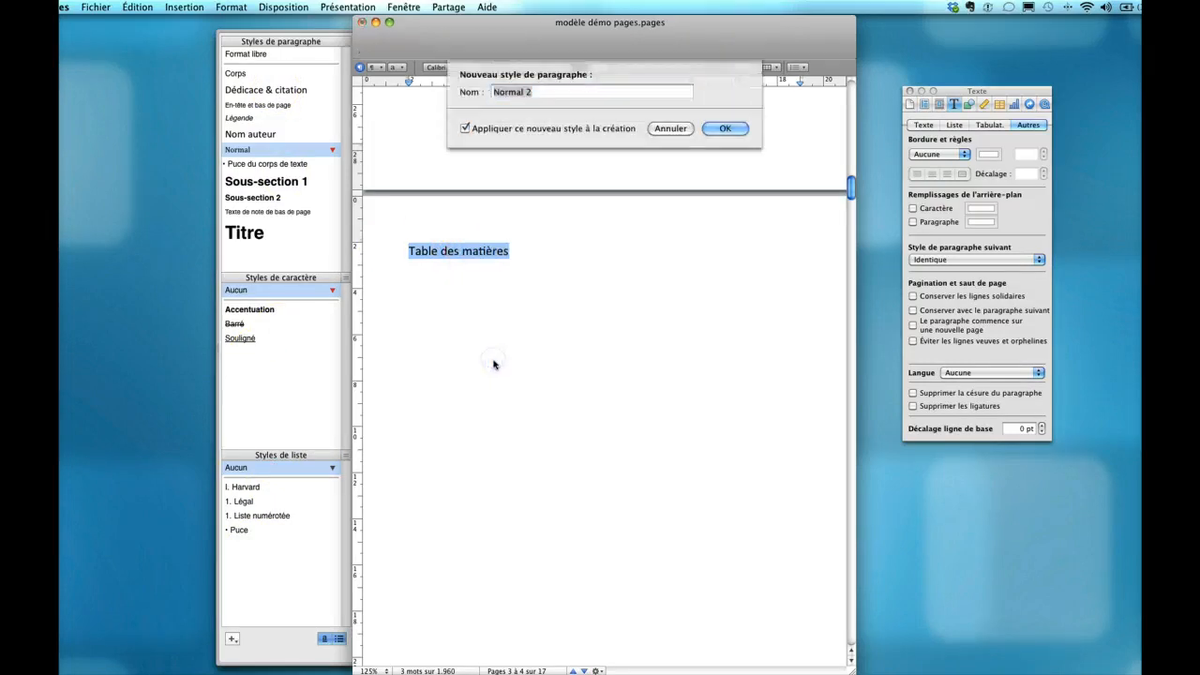
{"action": "type", "text": "Ti"}
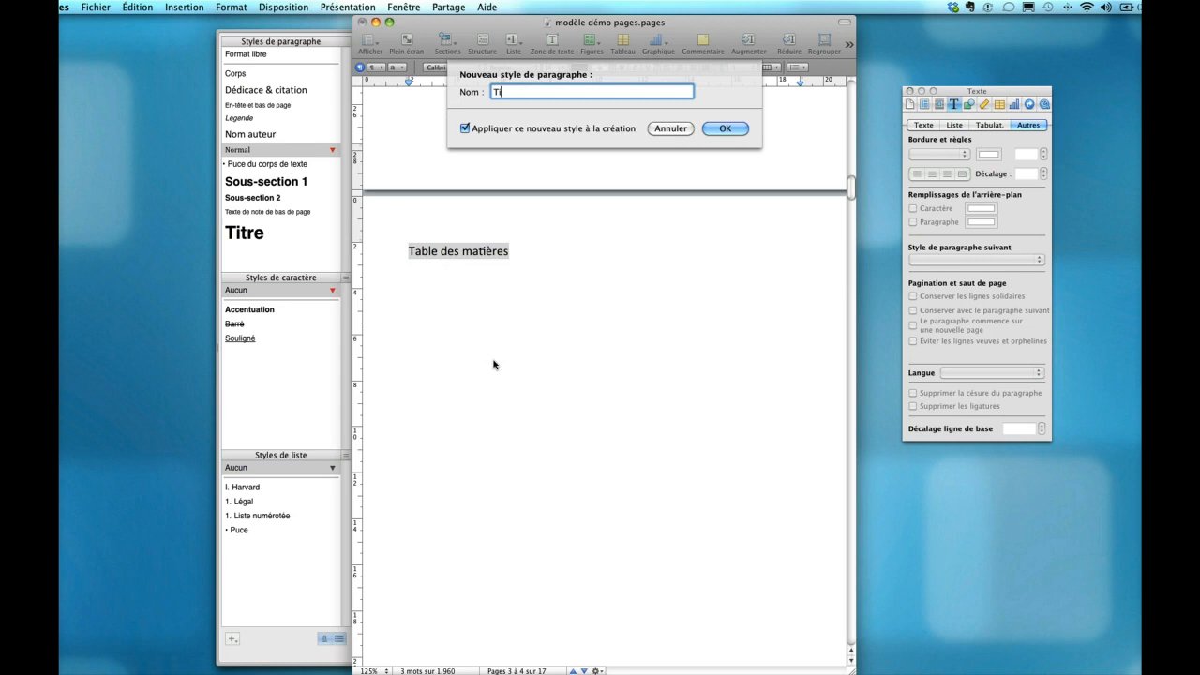
{"action": "type", "text": "tre TDM"}
{"action": "left_click", "coordinate": [724, 130]}
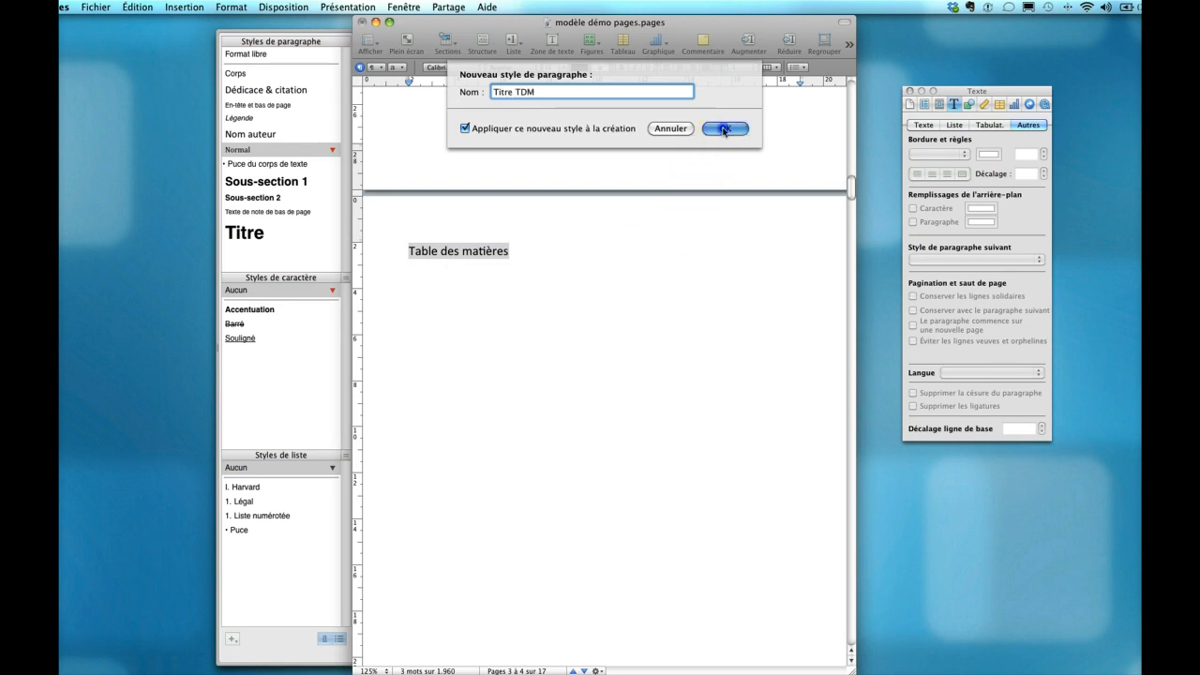
Apply the Sous-section 1 style to "Chapitre 1" and the Sous-section 2 style to "Sous-titre 1"
{"action": "scroll", "coordinate": [582, 281], "scroll_direction": "down", "scroll_amount": 10}
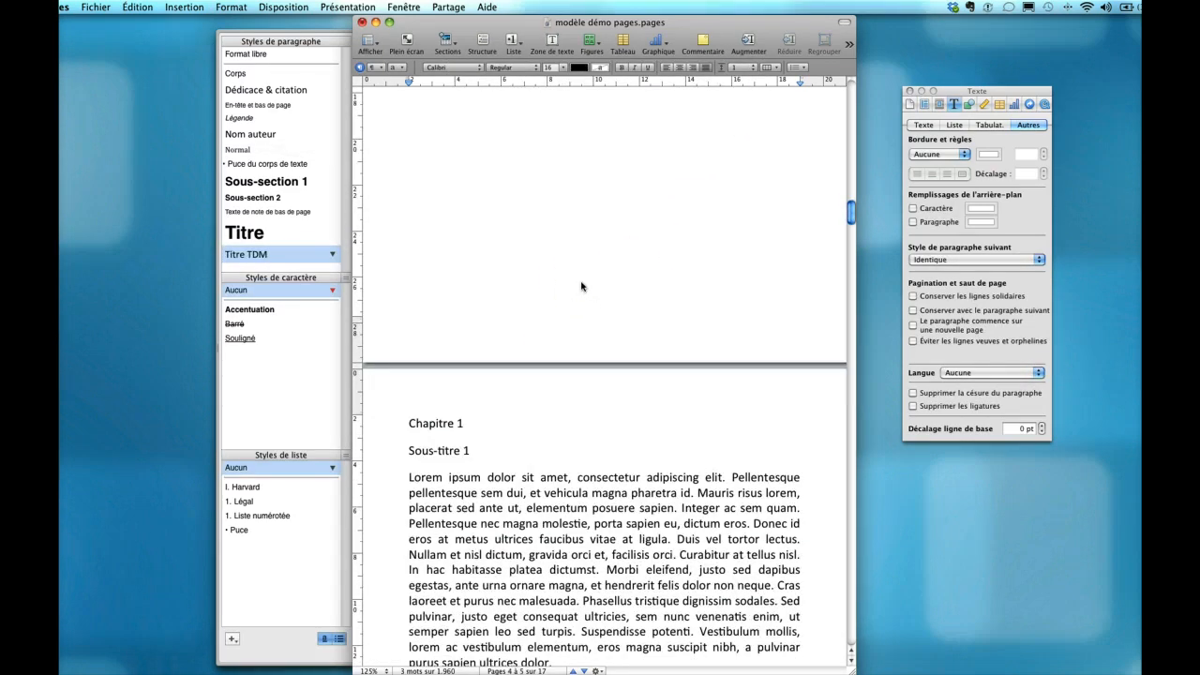
{"action": "scroll", "coordinate": [582, 286], "scroll_direction": "down", "scroll_amount": 3}
{"action": "left_click_drag", "start_coordinate": [375, 322], "coordinate": [508, 323]}
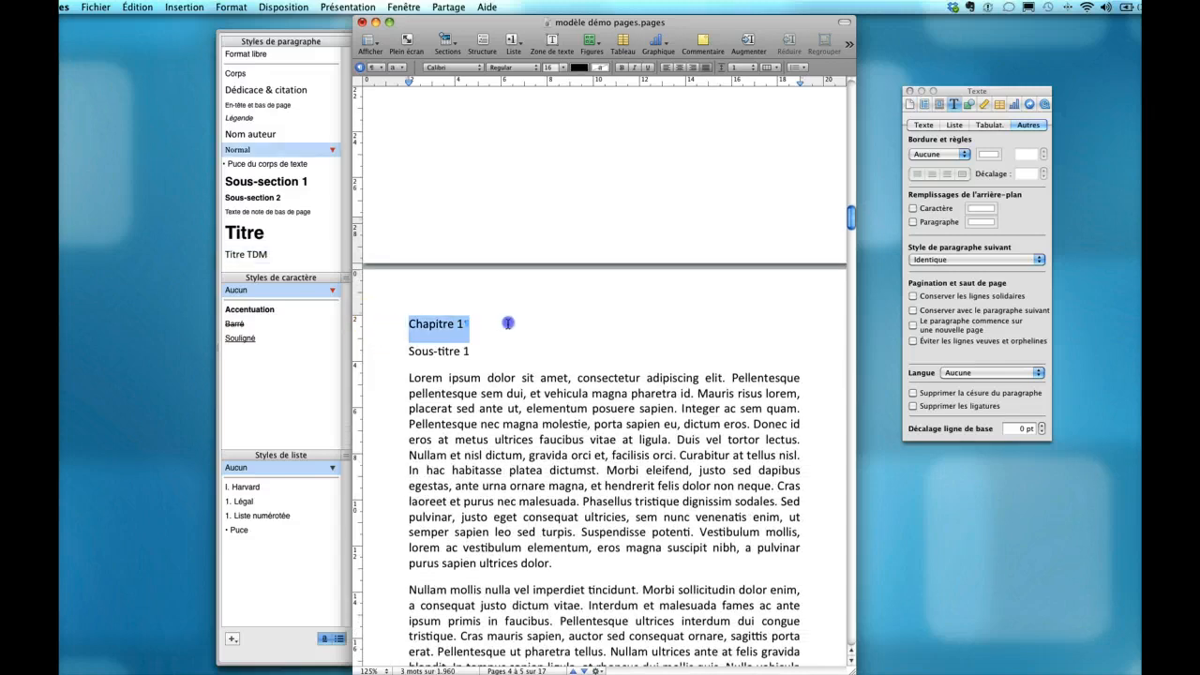
{"action": "left_click", "coordinate": [283, 182]}
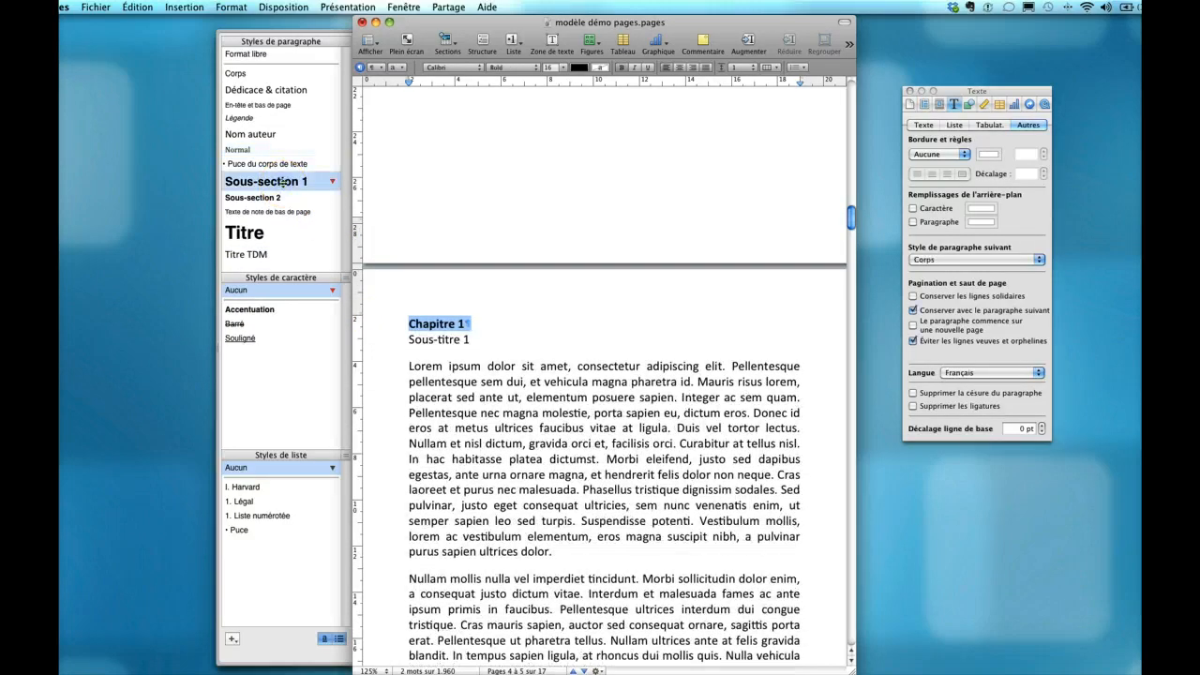
{"action": "left_click_drag", "start_coordinate": [377, 339], "coordinate": [503, 340]}
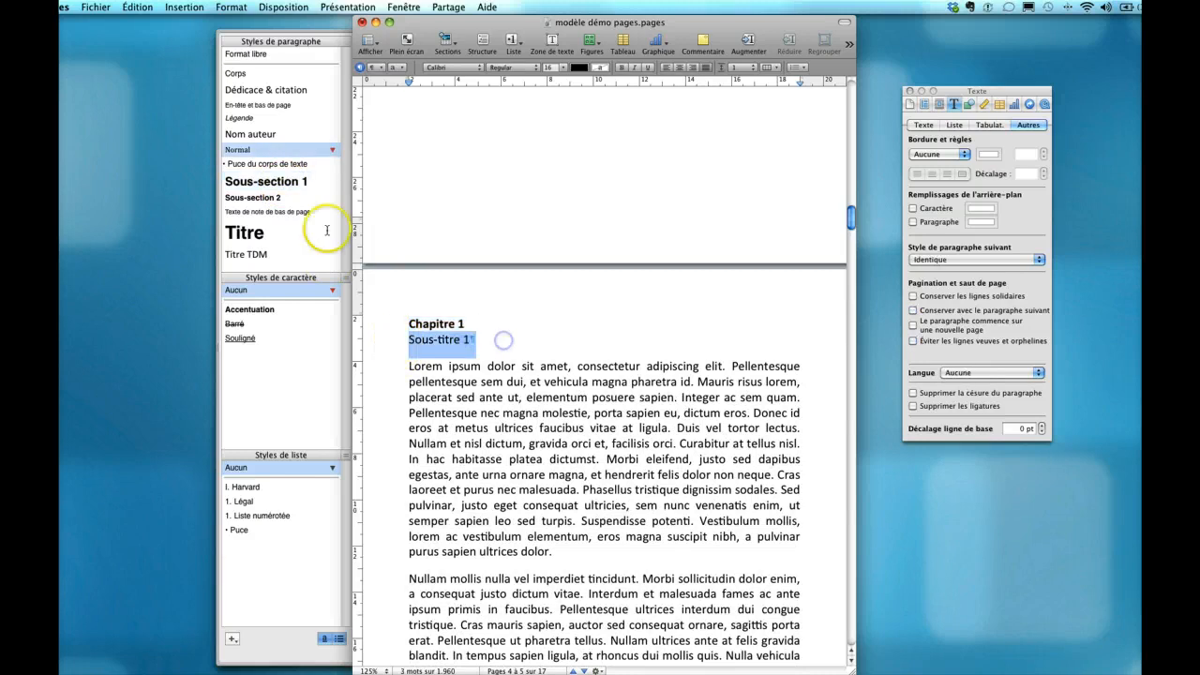
{"action": "left_click", "coordinate": [253, 198]}
Apply the Sous-section 2 style to the "Sous-titre 2" and "Sous-titre 3" headings of the first chapter
{"action": "scroll", "coordinate": [471, 310], "scroll_direction": "down", "scroll_amount": 2}
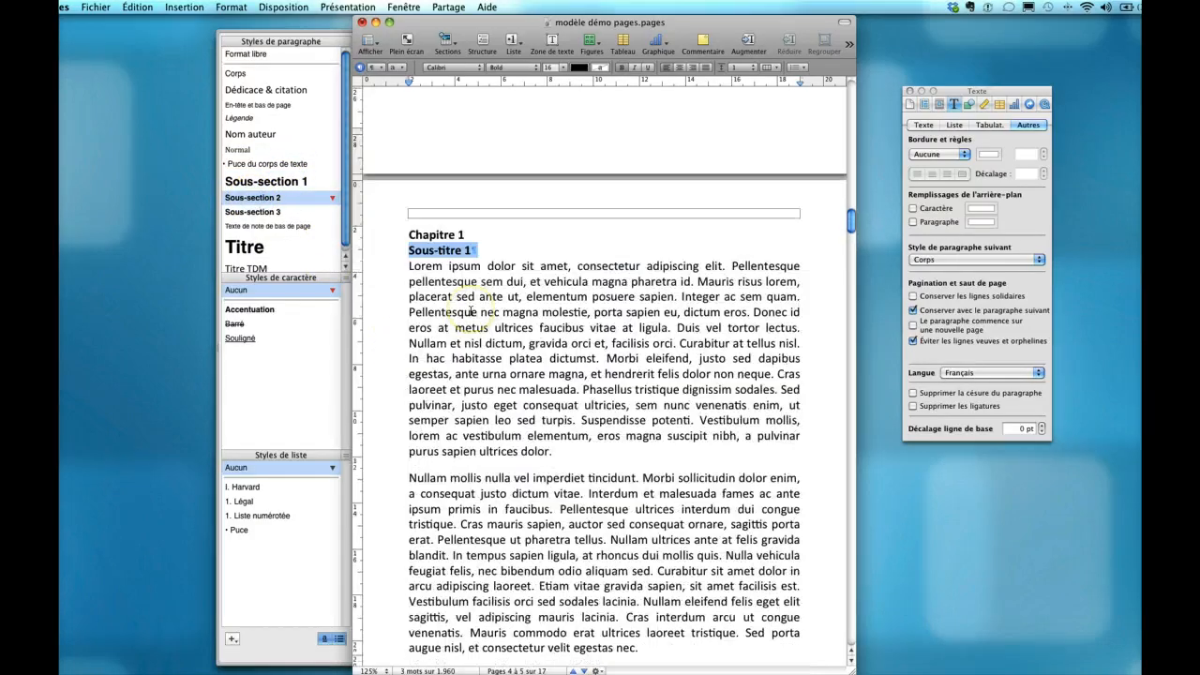
{"action": "scroll", "coordinate": [470, 311], "scroll_direction": "down", "scroll_amount": 8}
{"action": "left_click_drag", "start_coordinate": [407, 313], "coordinate": [513, 312]}
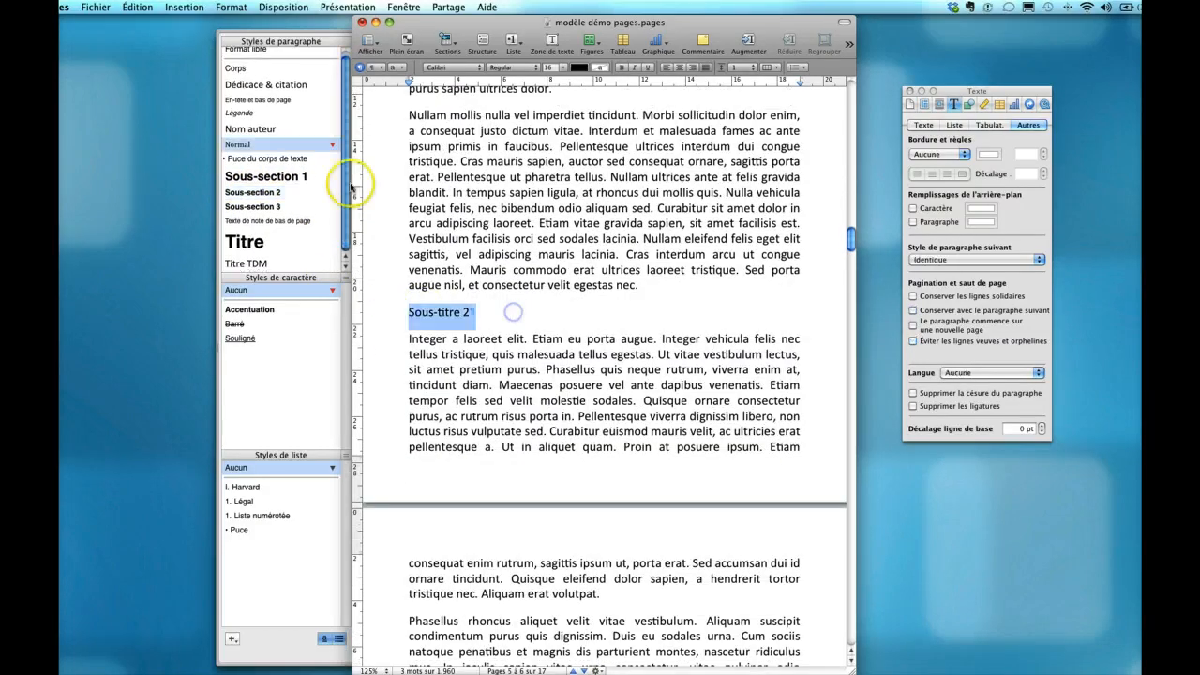
{"action": "left_click", "coordinate": [262, 194]}
{"action": "scroll", "coordinate": [504, 227], "scroll_direction": "down", "scroll_amount": 10}
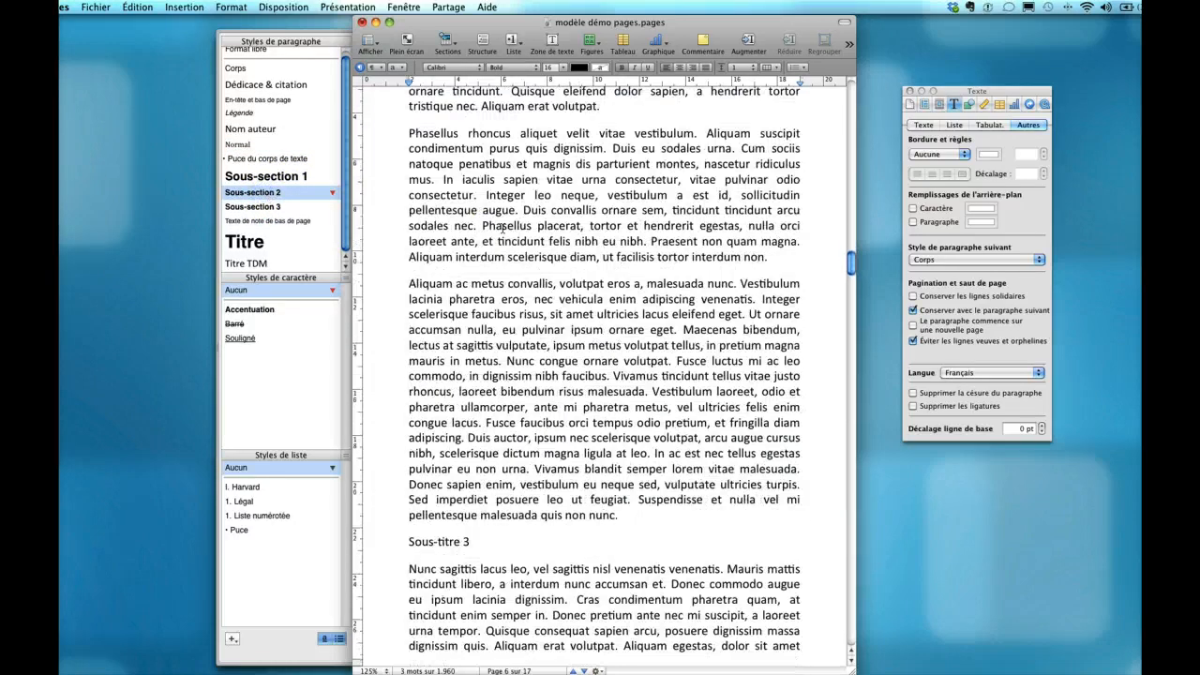
{"action": "scroll", "coordinate": [504, 228], "scroll_direction": "down", "scroll_amount": 6}
{"action": "left_click_drag", "start_coordinate": [409, 278], "coordinate": [496, 276]}
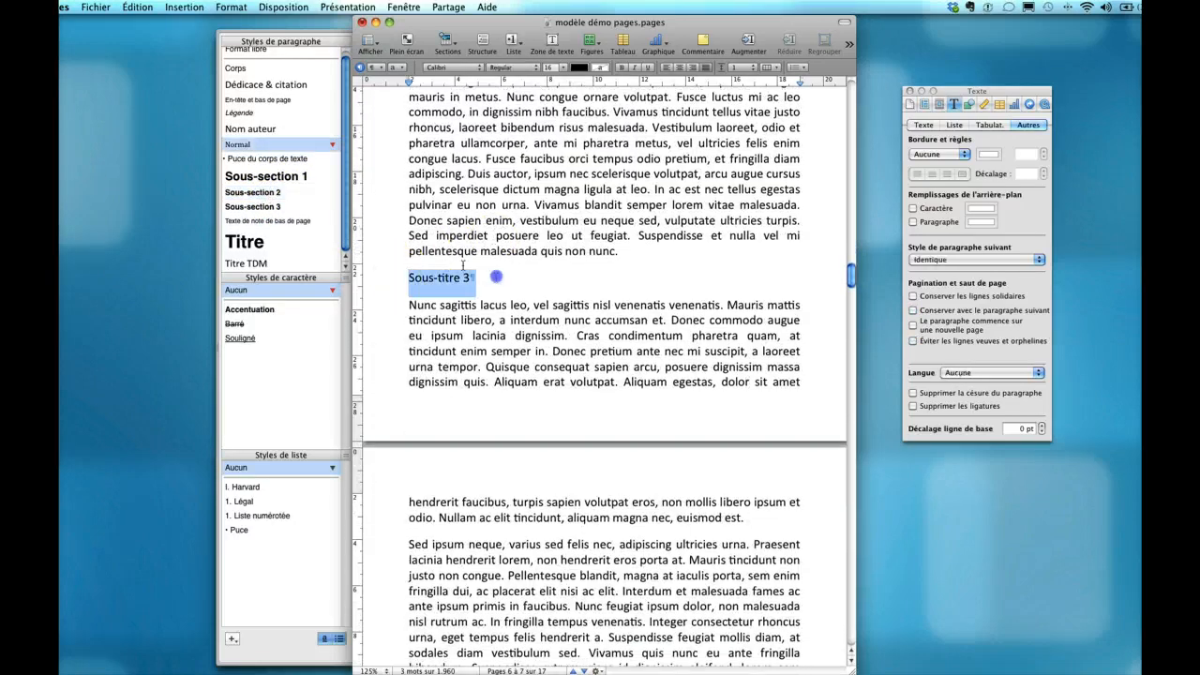
{"action": "left_click", "coordinate": [263, 193]}
Apply the Sous-section 1 style to the "Chapitre 2" and "Chapitre 3" headings
{"action": "scroll", "coordinate": [513, 214], "scroll_direction": "down", "scroll_amount": 10}
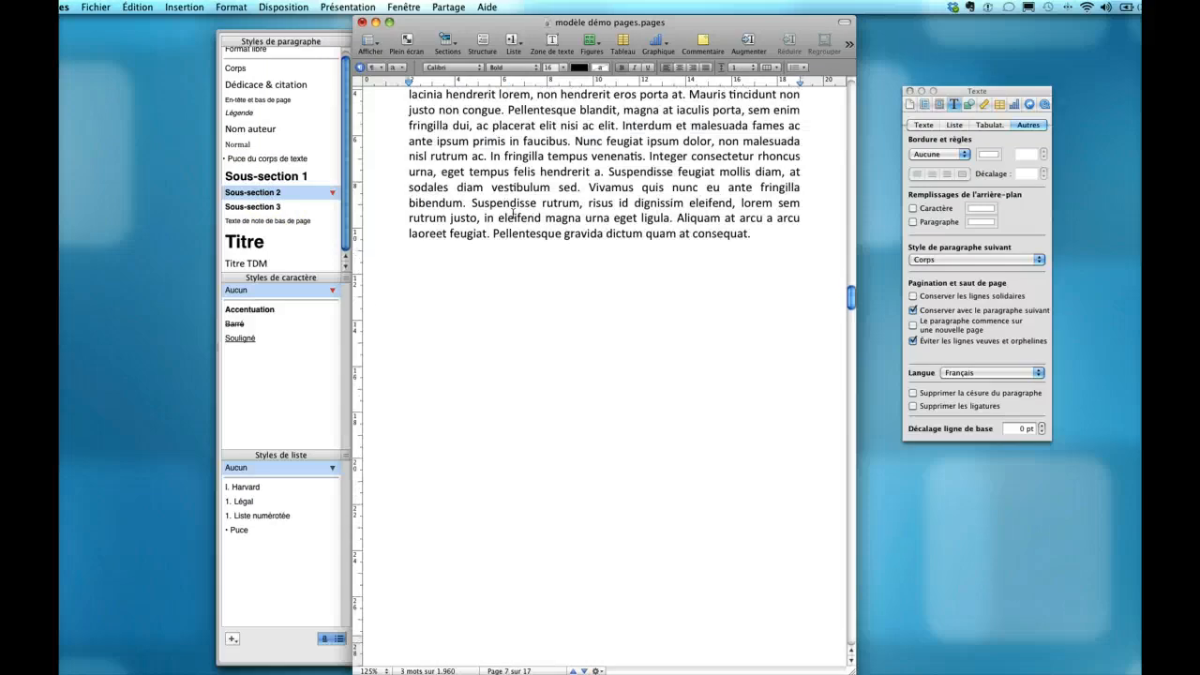
{"action": "scroll", "coordinate": [513, 214], "scroll_direction": "down", "scroll_amount": 10}
{"action": "left_click_drag", "start_coordinate": [407, 223], "coordinate": [476, 222]}
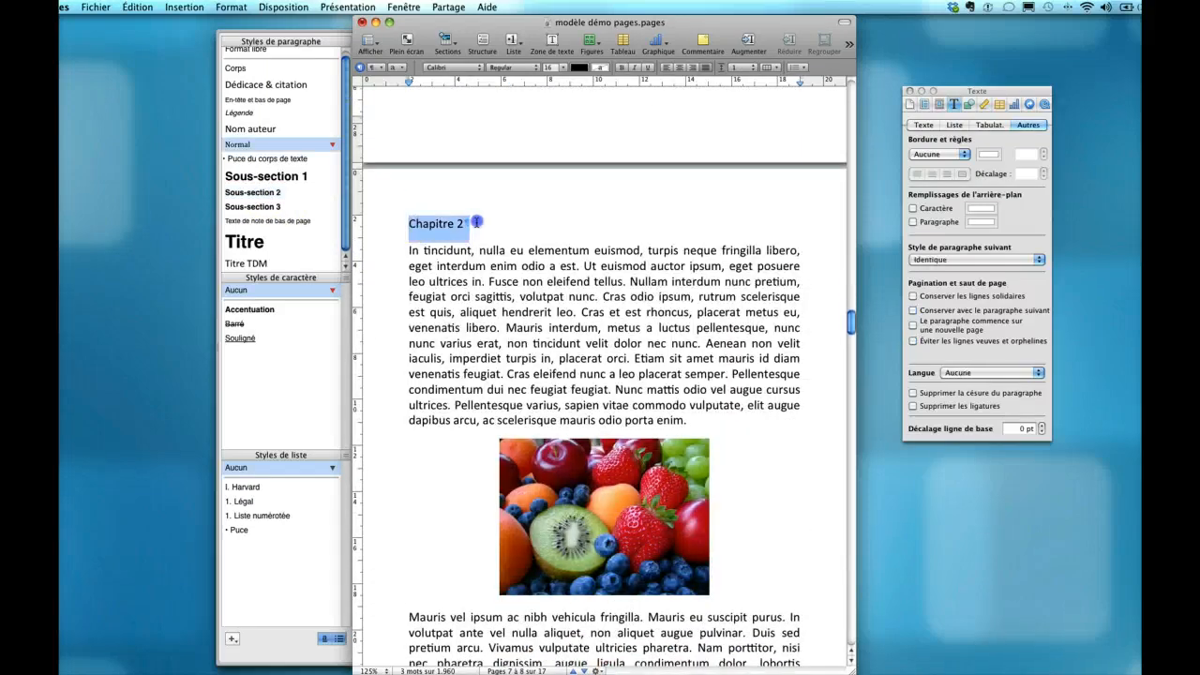
{"action": "left_click", "coordinate": [281, 176]}
{"action": "scroll", "coordinate": [459, 208], "scroll_direction": "down", "scroll_amount": 10}
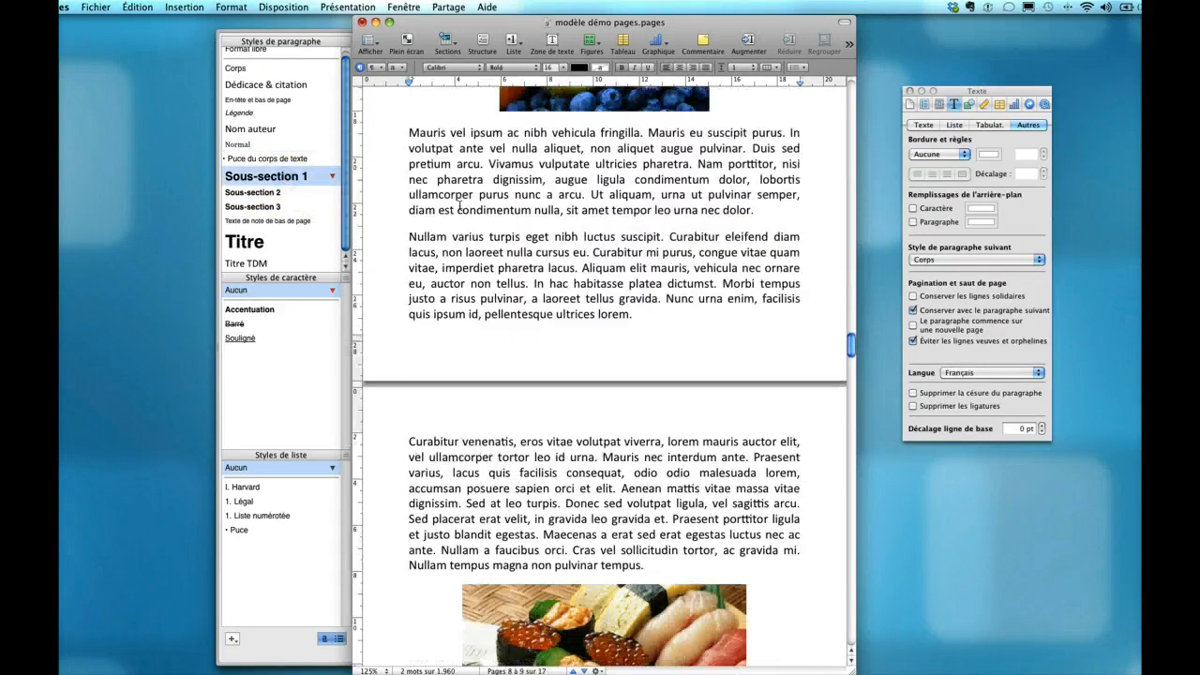
{"action": "scroll", "coordinate": [459, 209], "scroll_direction": "down", "scroll_amount": 20}
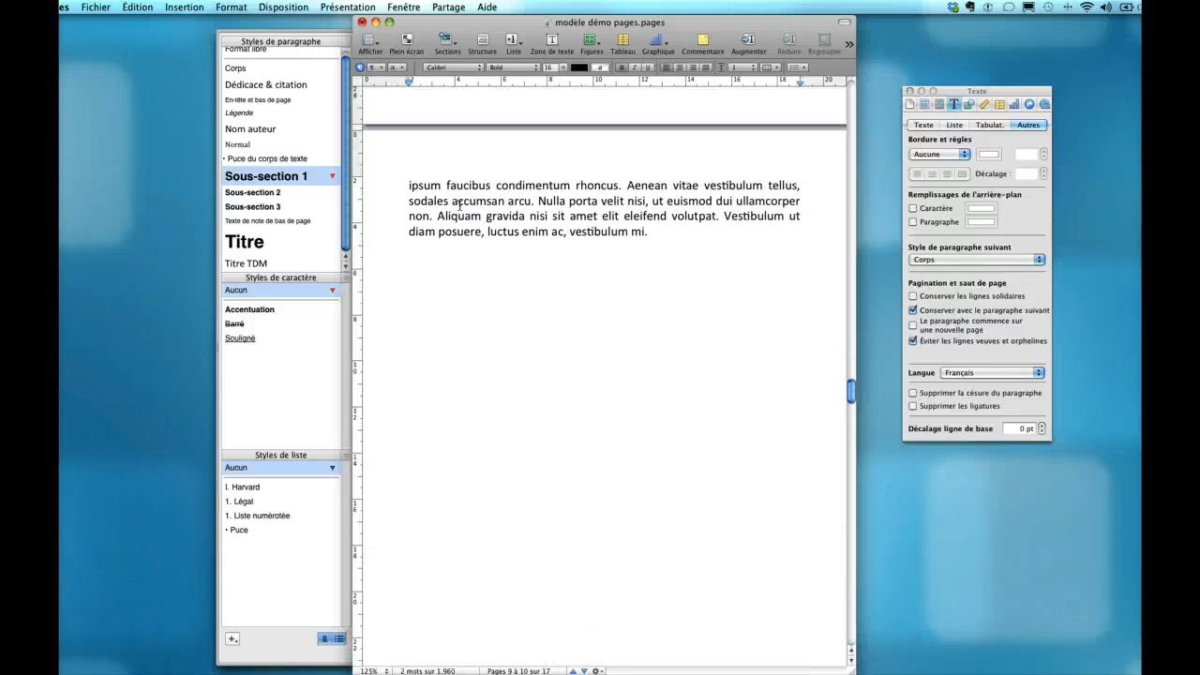
{"action": "scroll", "coordinate": [460, 206], "scroll_direction": "down", "scroll_amount": 12}
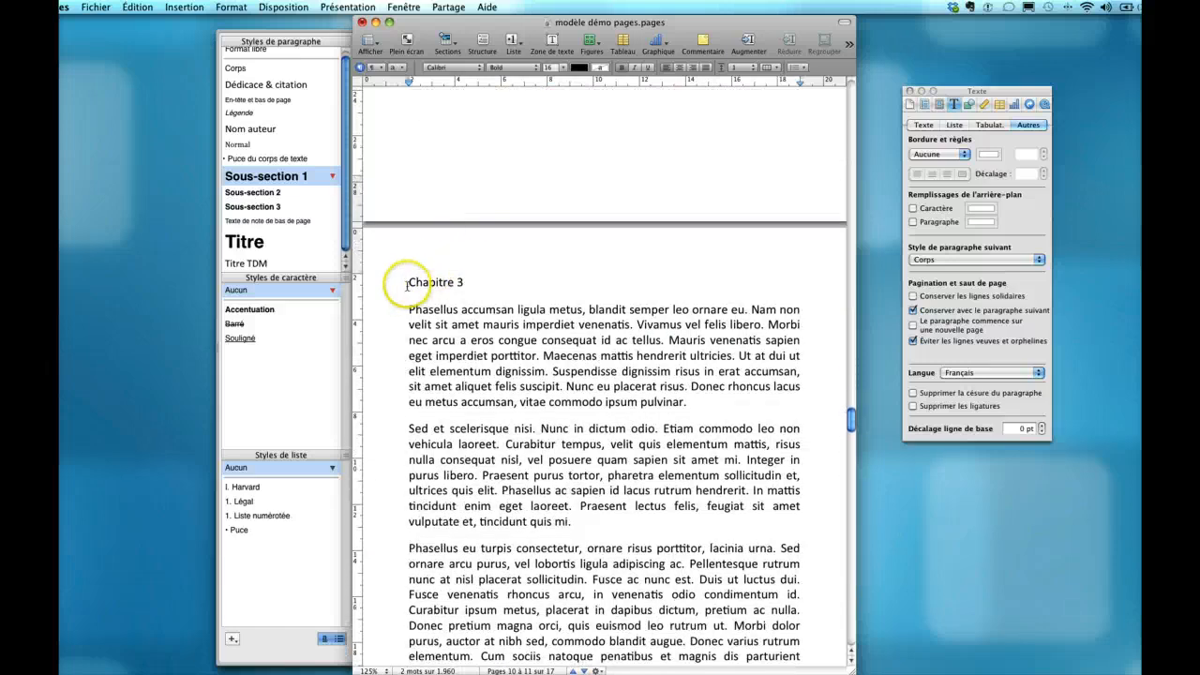
{"action": "left_click_drag", "start_coordinate": [406, 284], "coordinate": [469, 283]}
{"action": "left_click", "coordinate": [302, 182]}
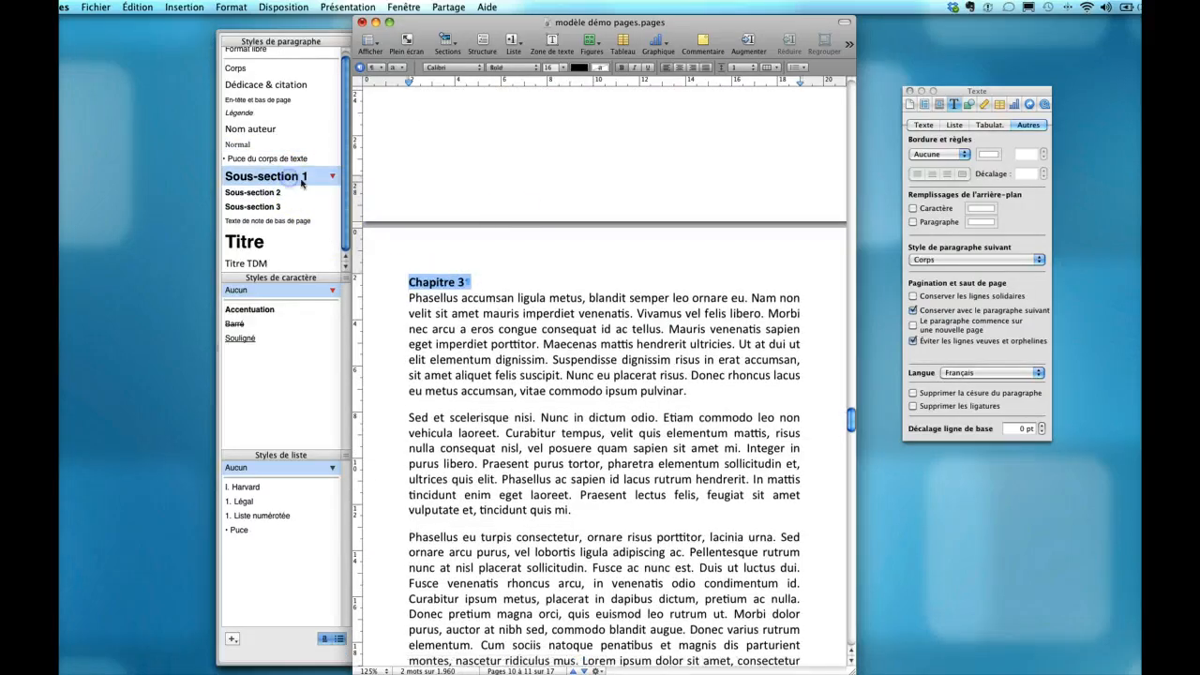
{"action": "scroll", "coordinate": [553, 218], "scroll_direction": "down", "scroll_amount": 9}
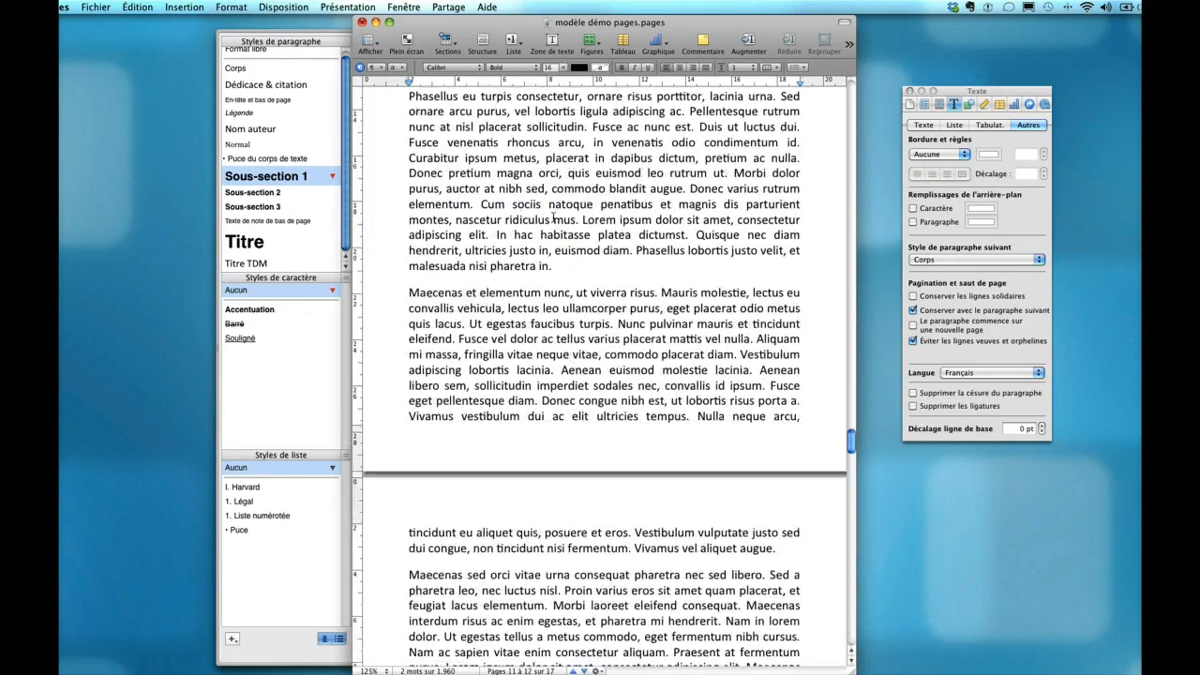
Apply the Sous-section 1 style to the "Chapitre 4" heading
{"action": "scroll", "coordinate": [553, 217], "scroll_direction": "down", "scroll_amount": 15}
{"action": "left_click", "coordinate": [373, 352]}
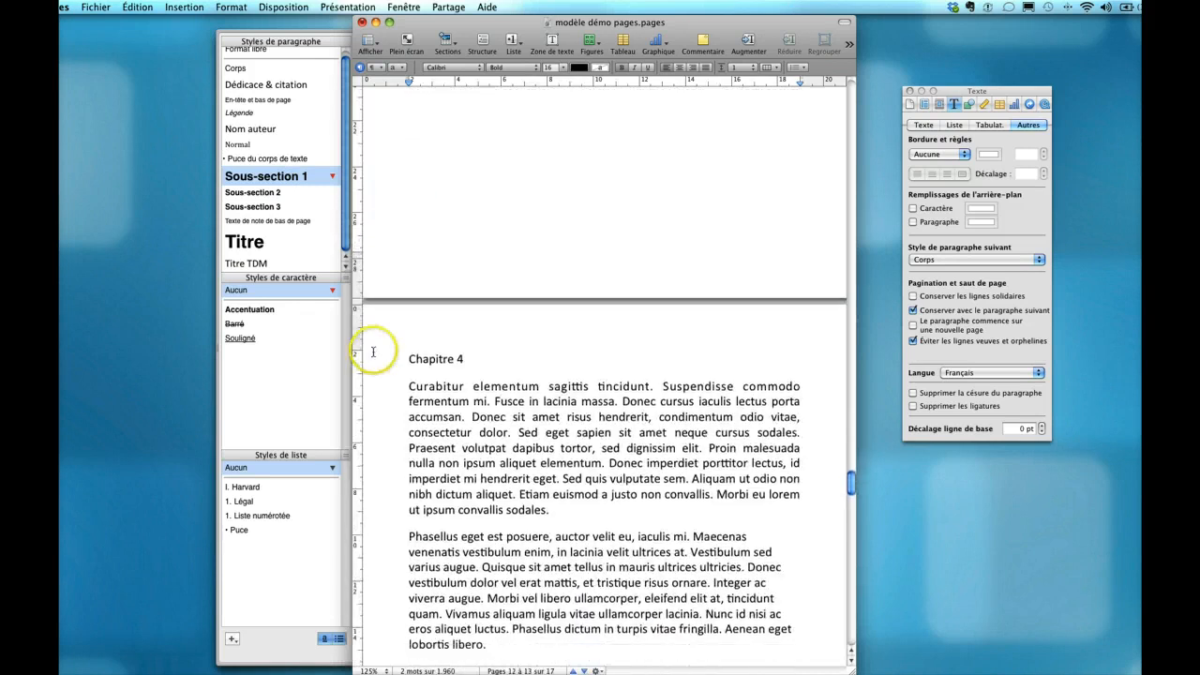
{"action": "left_click_drag", "start_coordinate": [407, 359], "coordinate": [474, 358]}
{"action": "left_click", "coordinate": [256, 179]}
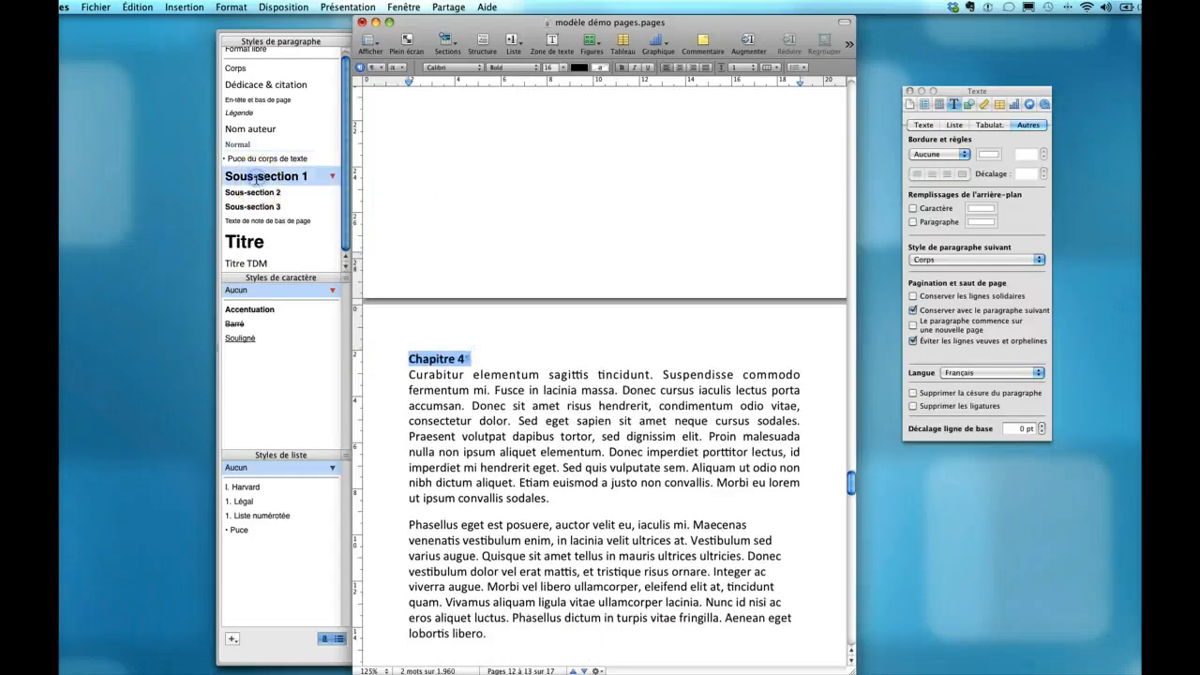
Apply the Dédicace & citation style to the "Remerciements" line
{"action": "left_click", "coordinate": [450, 222]}
{"action": "scroll", "coordinate": [450, 222], "scroll_direction": "down", "scroll_amount": 15}
{"action": "left_click", "coordinate": [447, 240]}
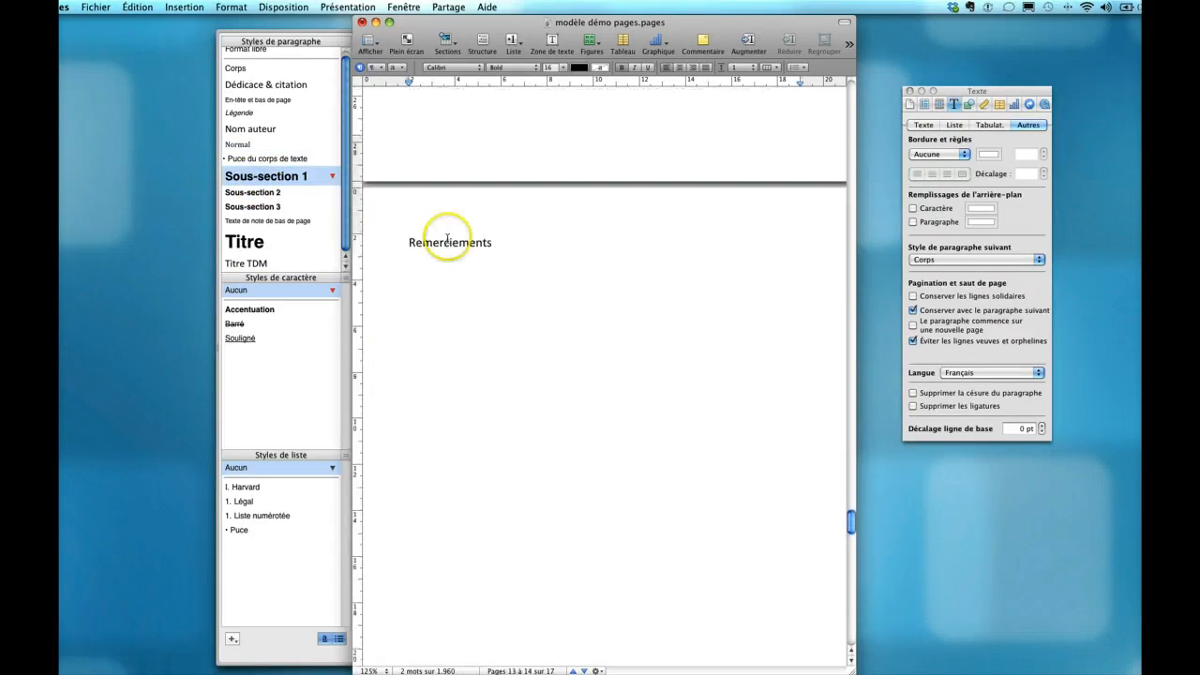
{"action": "left_click_drag", "start_coordinate": [405, 243], "coordinate": [260, 87]}
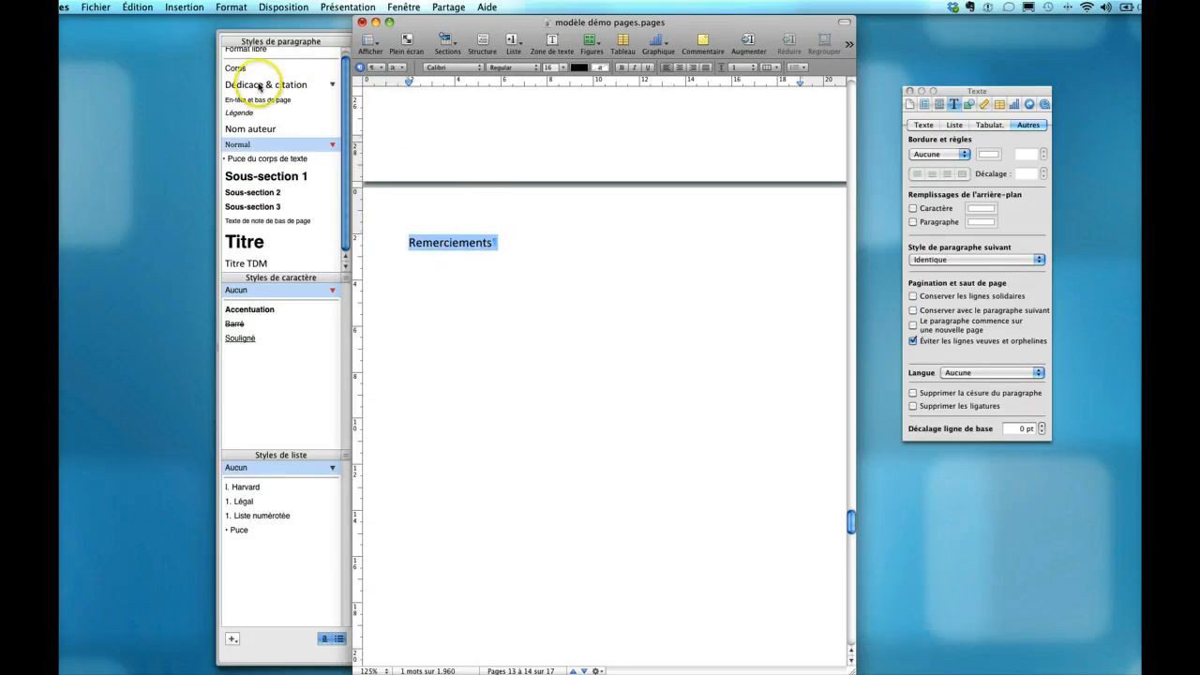
{"action": "left_click", "coordinate": [260, 86]}
Create and apply a paragraph style named "Copyright" from the "Page de copyright" line
{"action": "scroll", "coordinate": [466, 235], "scroll_direction": "down", "scroll_amount": 10}
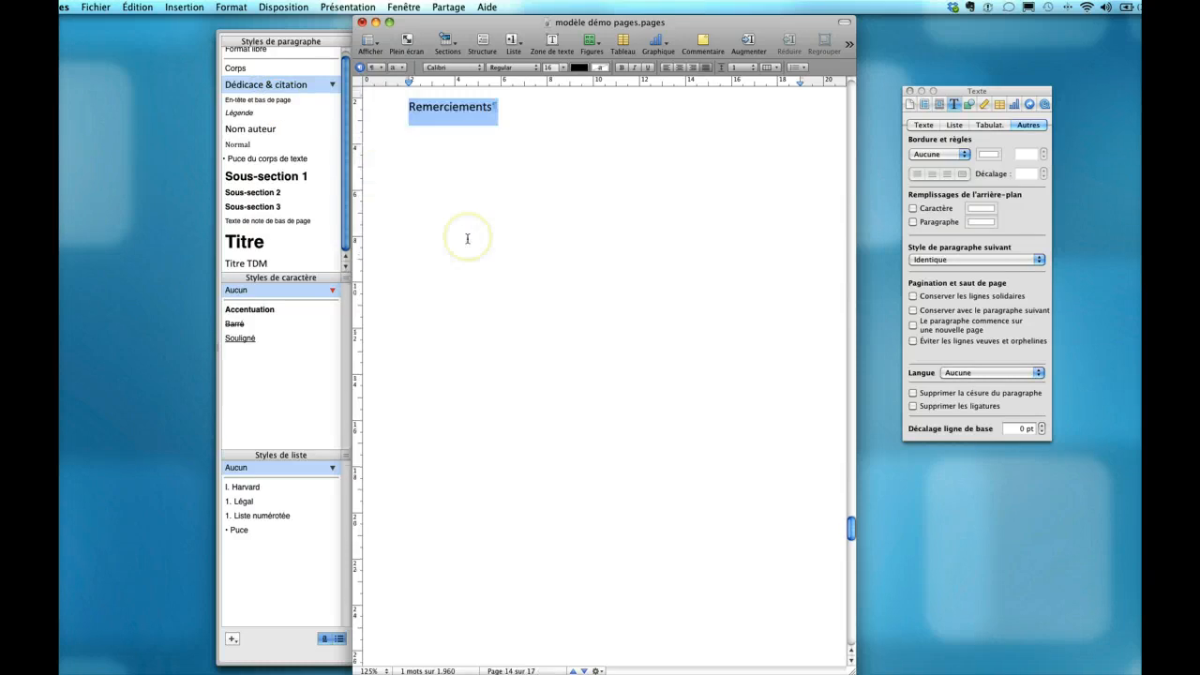
{"action": "left_click_drag", "start_coordinate": [407, 354], "coordinate": [504, 357]}
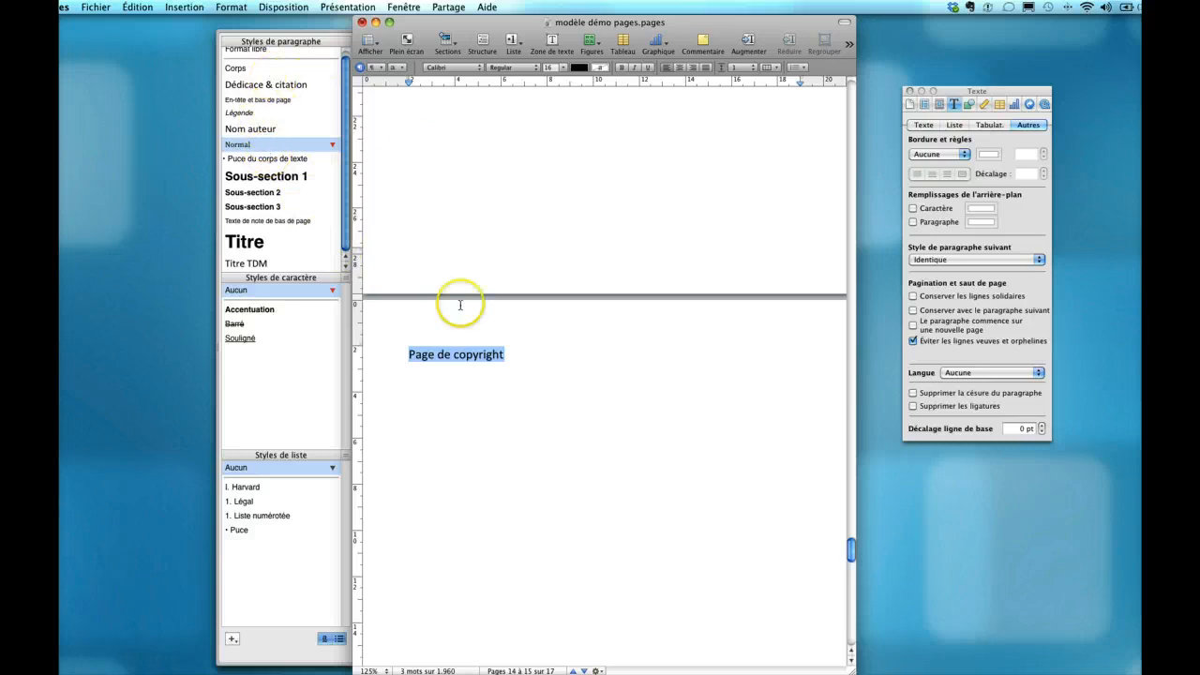
{"action": "right_click", "coordinate": [458, 355]}
{"action": "left_click", "coordinate": [514, 464]}
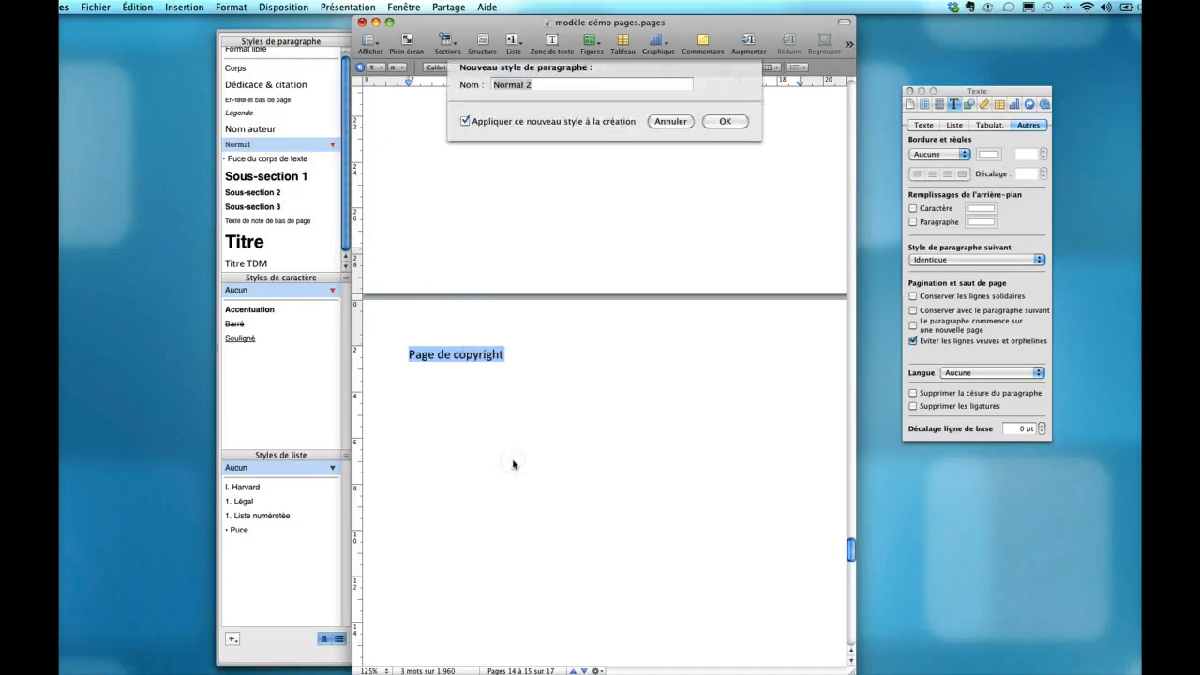
{"action": "key", "text": "BackSpace"}
{"action": "type", "text": "Copyright"}
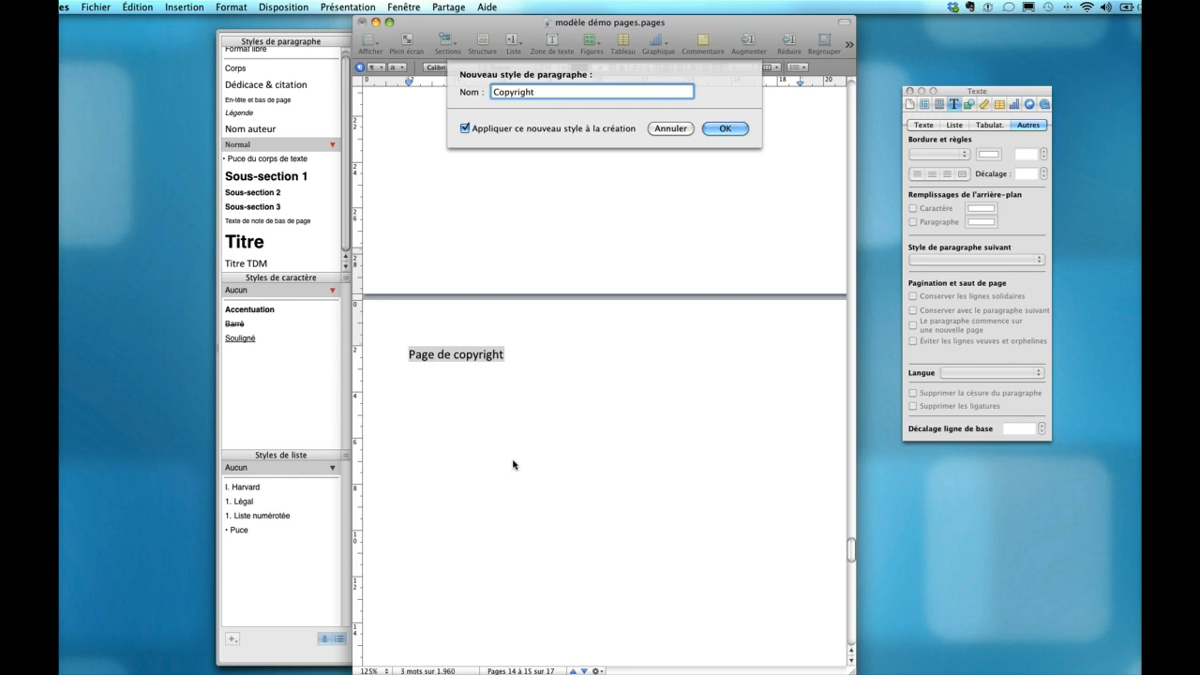
{"action": "left_click", "coordinate": [718, 128]}
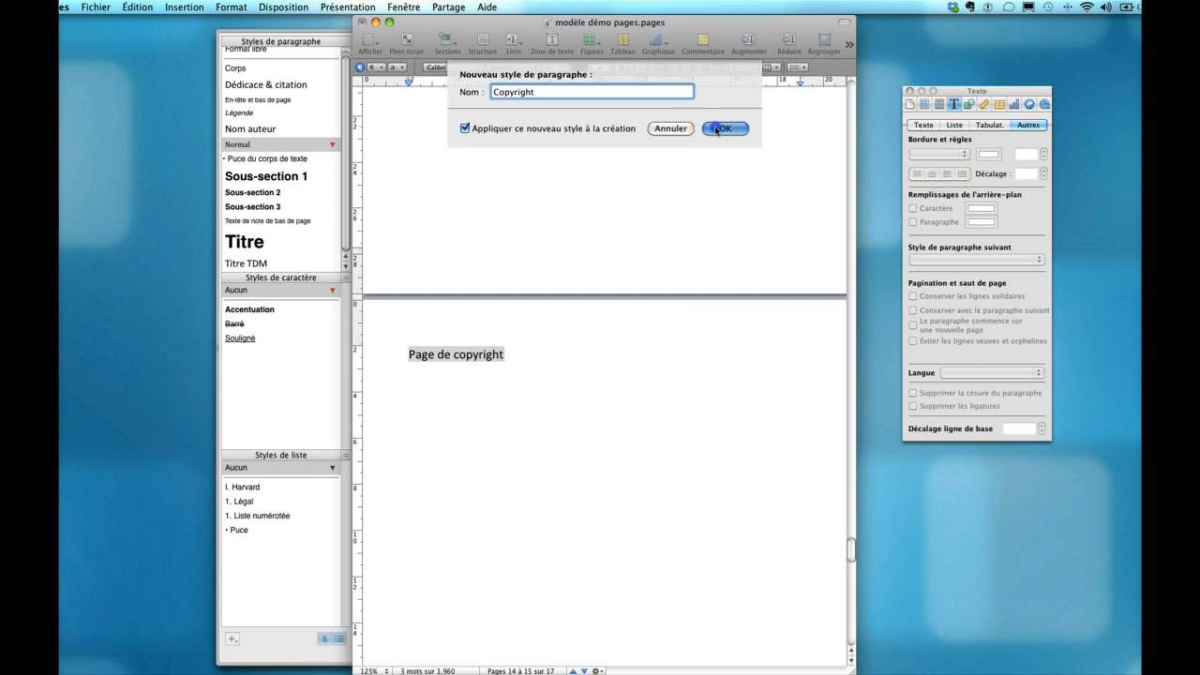
Apply the Sous-section 2 style to the "Du même auteur" and "Liens" headings on the closing pages
{"action": "scroll", "coordinate": [635, 348], "scroll_direction": "down", "scroll_amount": 10}
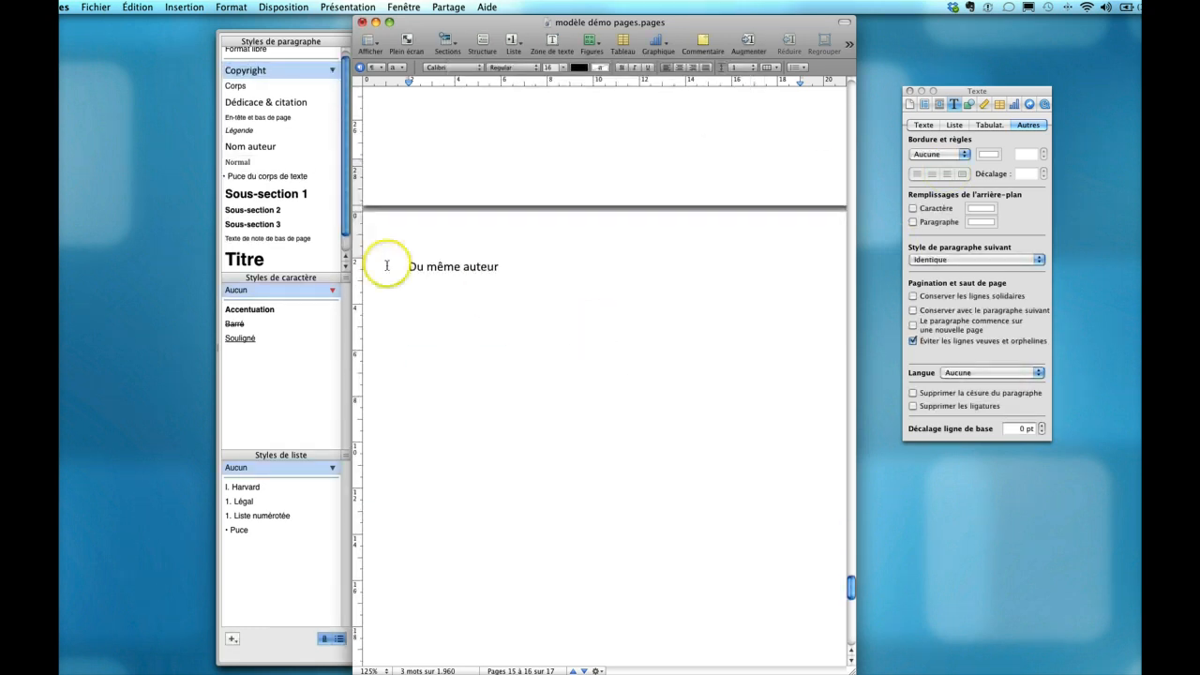
{"action": "left_click_drag", "start_coordinate": [409, 267], "coordinate": [506, 267]}
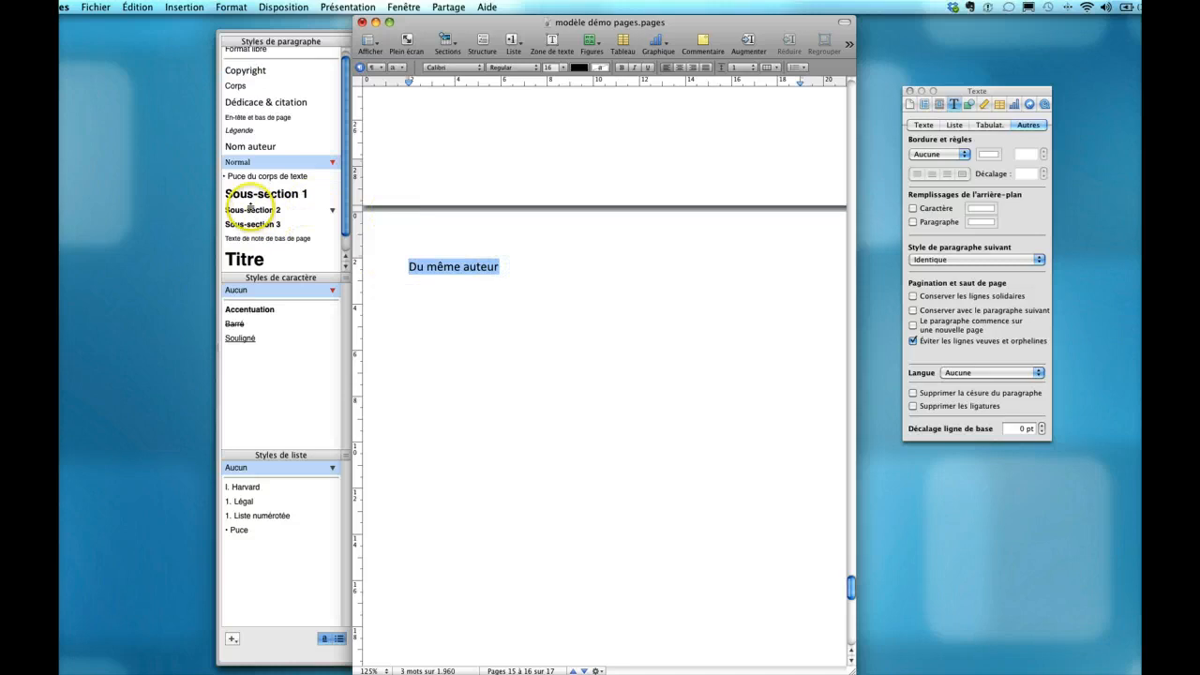
{"action": "left_click", "coordinate": [251, 210]}
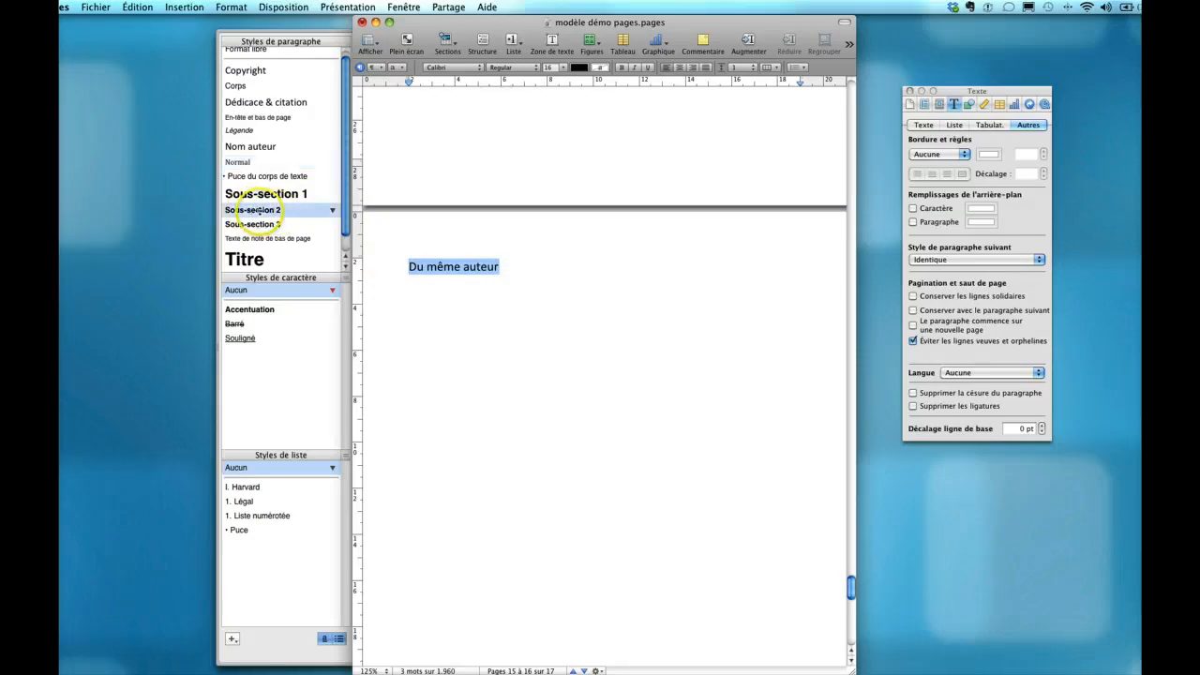
{"action": "scroll", "coordinate": [459, 261], "scroll_direction": "down", "scroll_amount": 5}
{"action": "scroll", "coordinate": [459, 262], "scroll_direction": "down", "scroll_amount": 6}
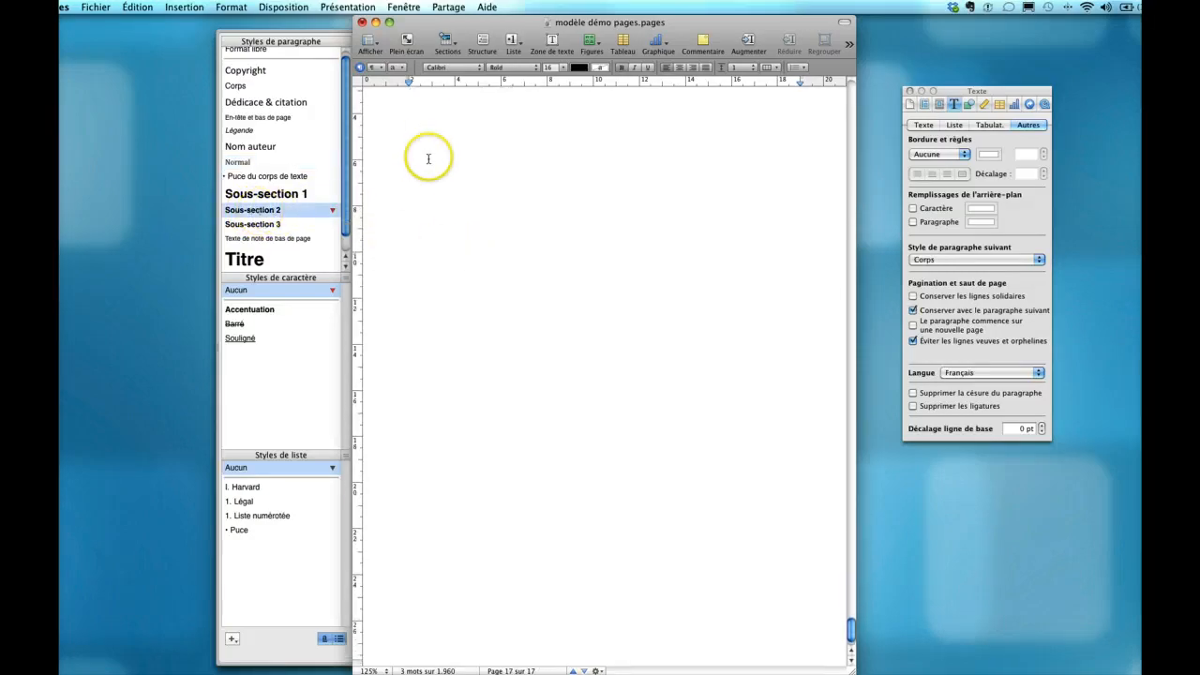
{"action": "scroll", "coordinate": [423, 159], "scroll_direction": "up", "scroll_amount": 3}
{"action": "left_click_drag", "start_coordinate": [405, 222], "coordinate": [455, 220]}
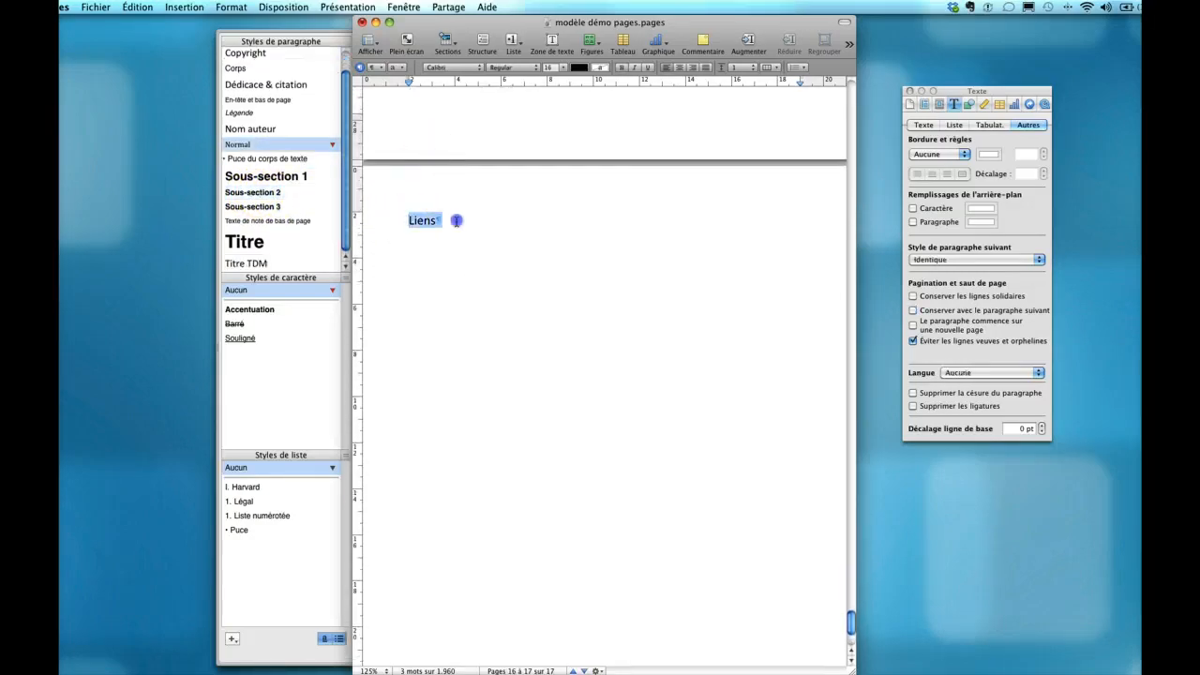
{"action": "left_click", "coordinate": [267, 192]}
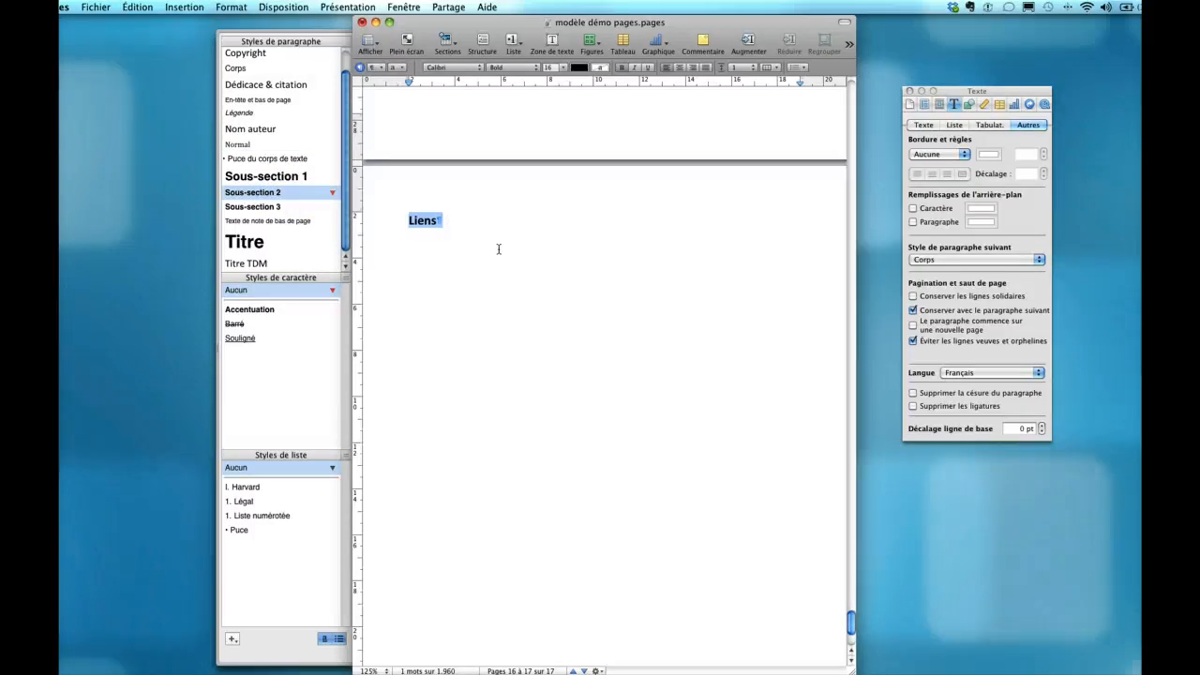
Go back through the styled document to the cover page
{"action": "scroll", "coordinate": [499, 248], "scroll_direction": "down", "scroll_amount": 2}
{"action": "scroll", "coordinate": [499, 248], "scroll_direction": "up", "scroll_amount": 15}
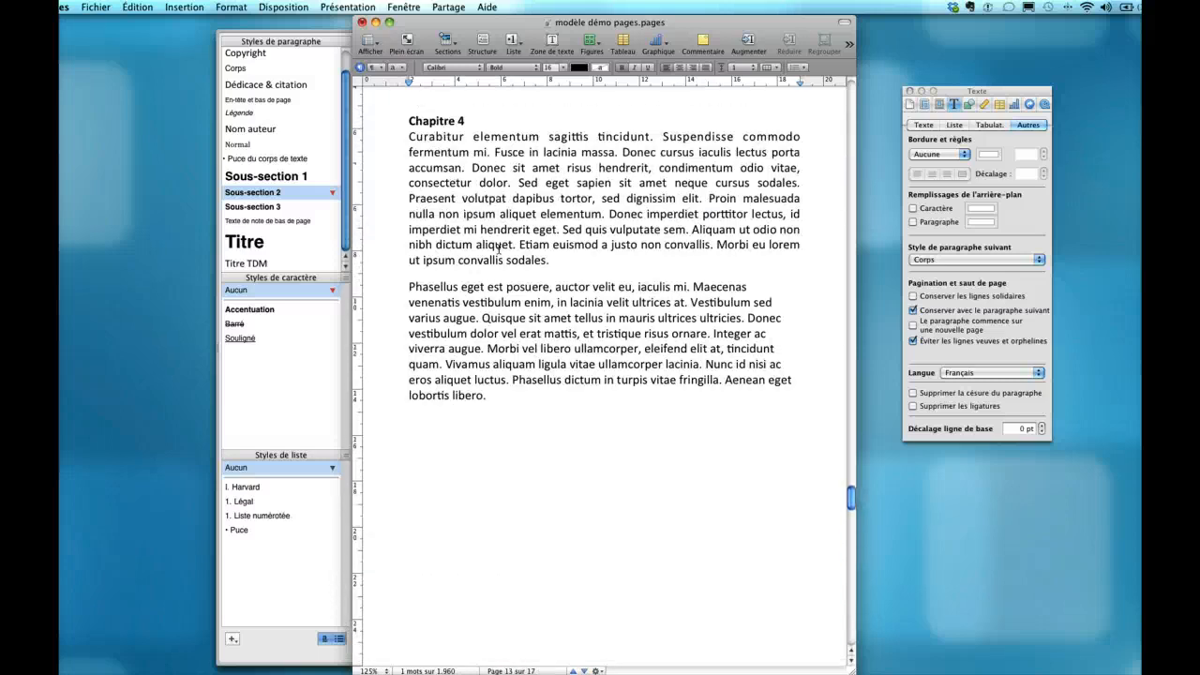
{"action": "scroll", "coordinate": [499, 248], "scroll_direction": "up", "scroll_amount": 20}
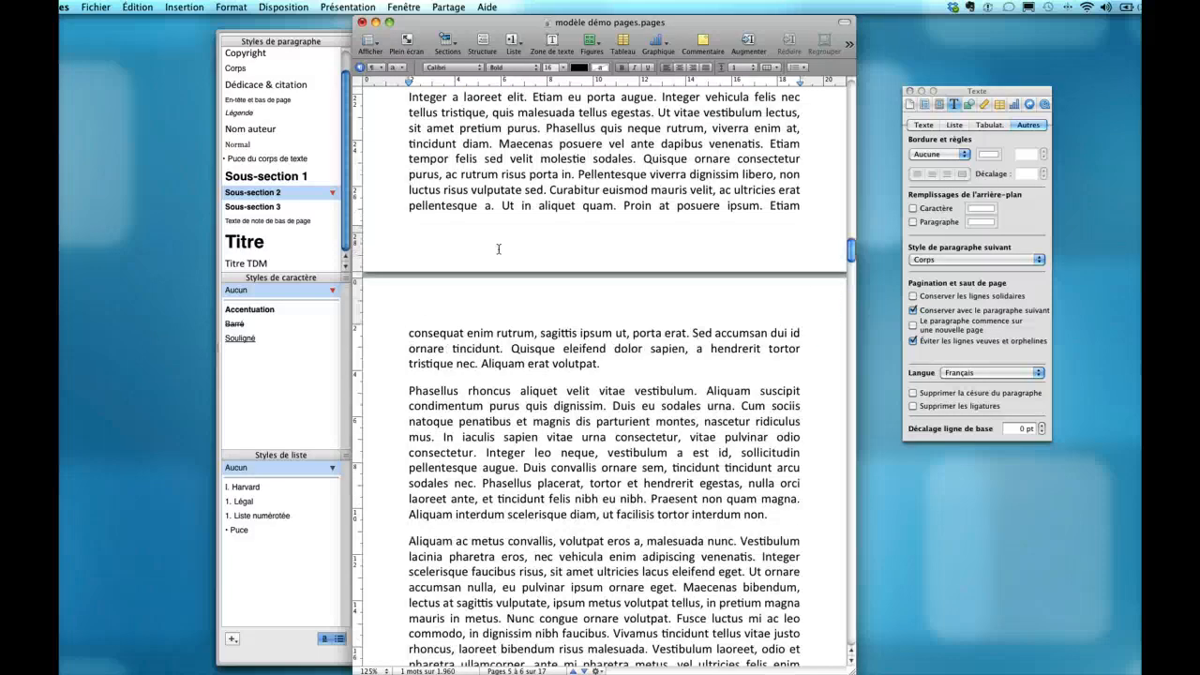
{"action": "scroll", "coordinate": [498, 248], "scroll_direction": "up", "scroll_amount": 15}
{"action": "left_click", "coordinate": [568, 267]}
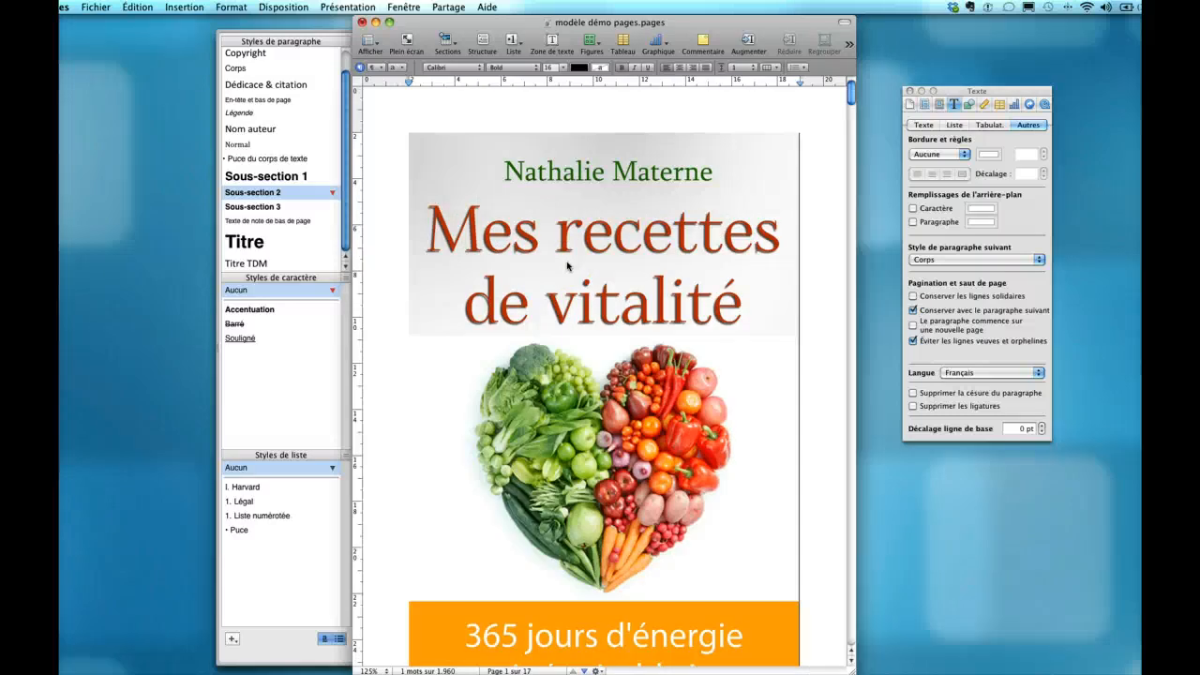
{"action": "scroll", "coordinate": [567, 267], "scroll_direction": "down", "scroll_amount": 1}
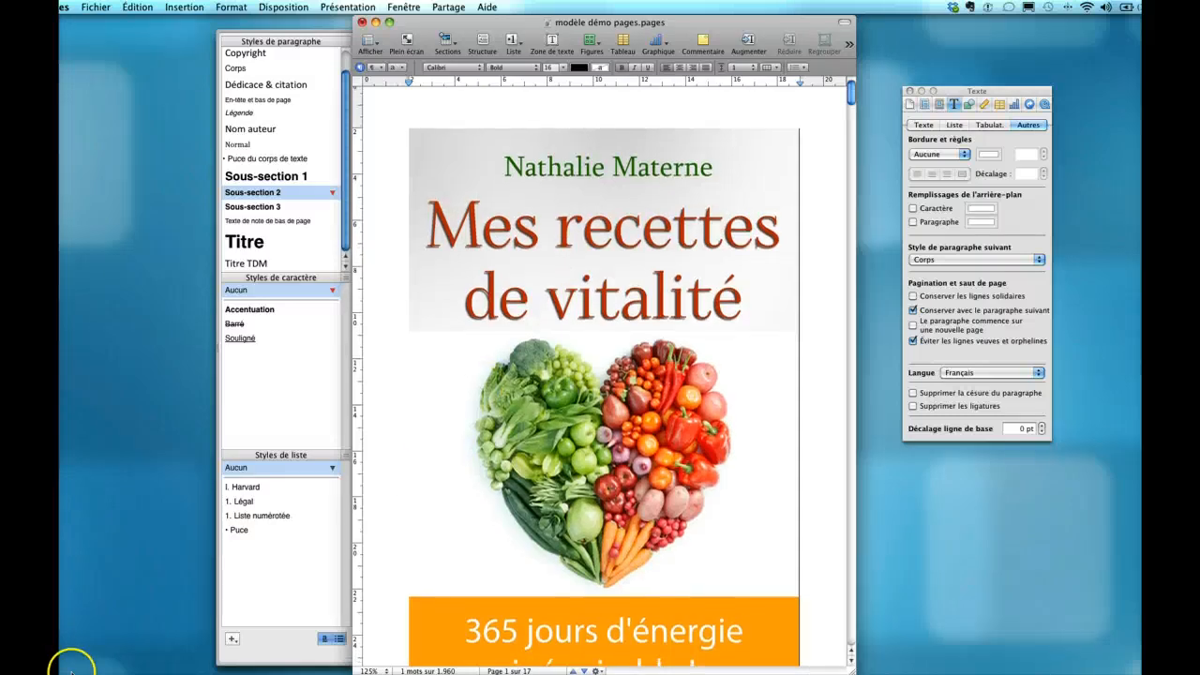
{"action": "left_click", "coordinate": [628, 674]}
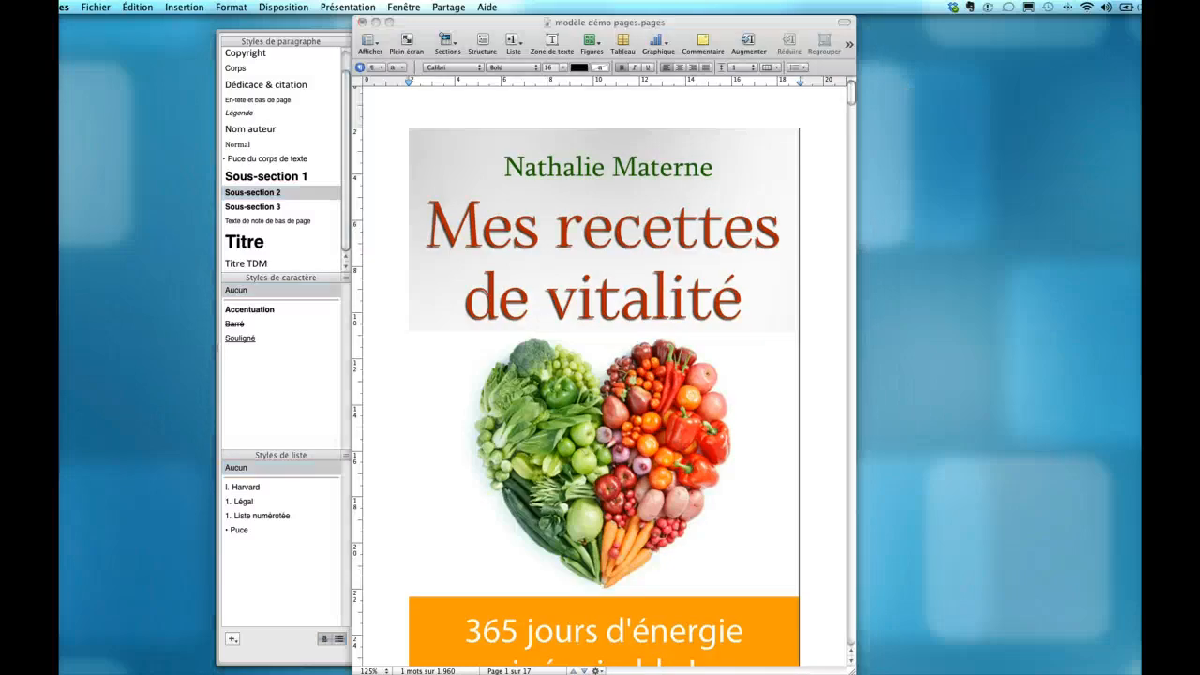